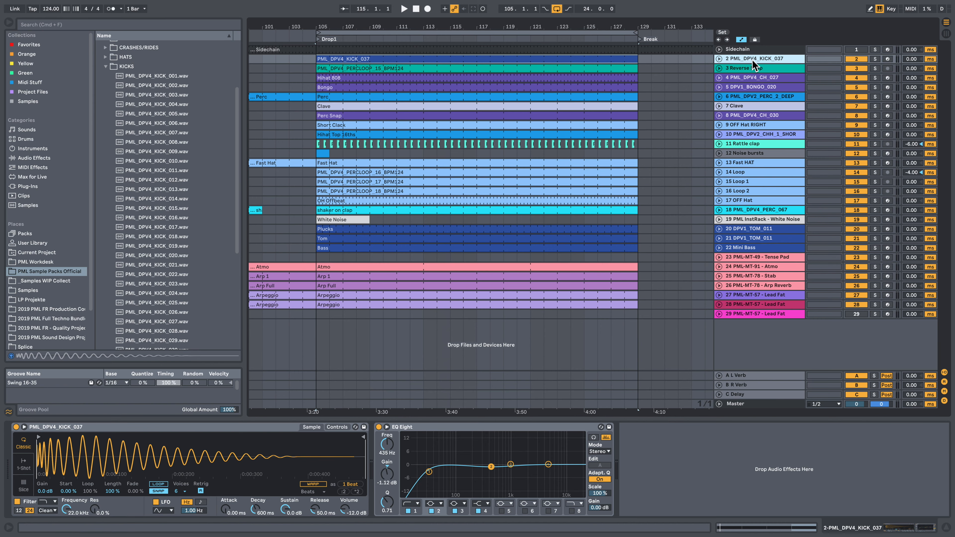
Go through the track list, selecting Sidechain, the drum and percussion tracks 2 to 19, tom track 21, and tracks 22 to 29.
{"action": "left_click", "coordinate": [750, 51]}
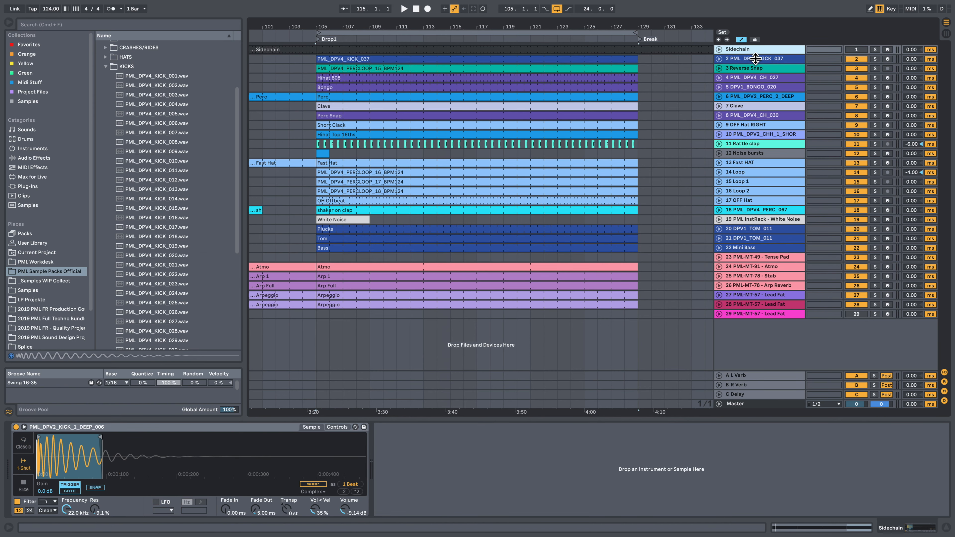
{"action": "left_click", "coordinate": [754, 59]}
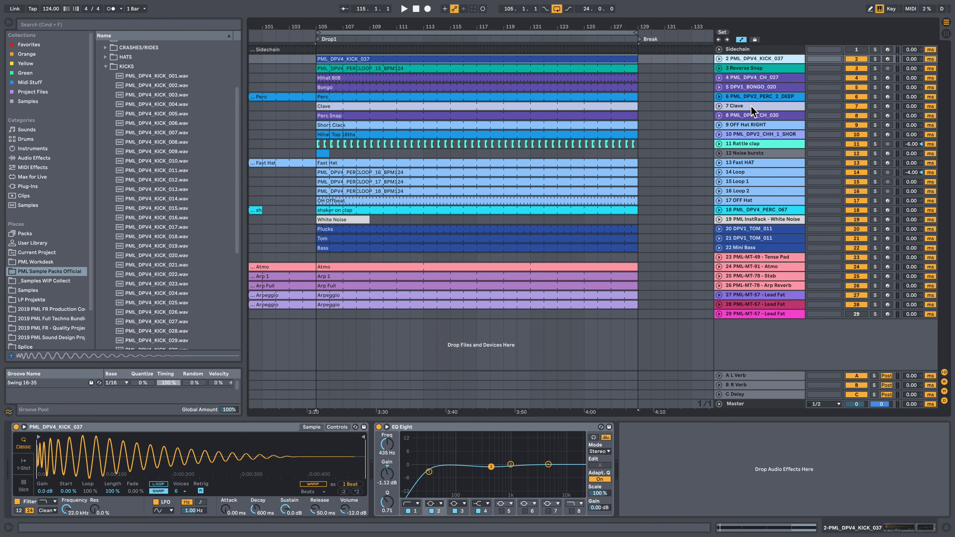
{"action": "left_click", "coordinate": [760, 220], "text": "shift"}
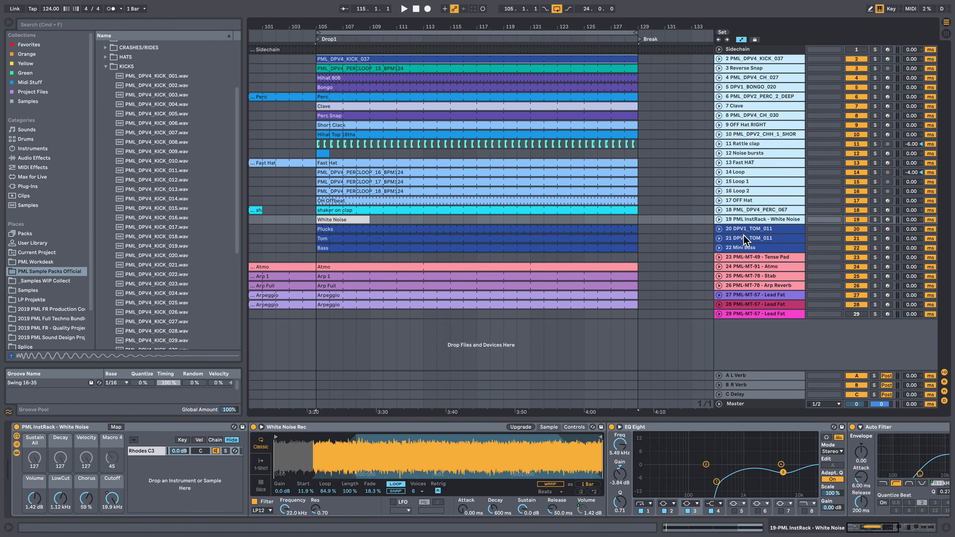
{"action": "left_click", "coordinate": [758, 238]}
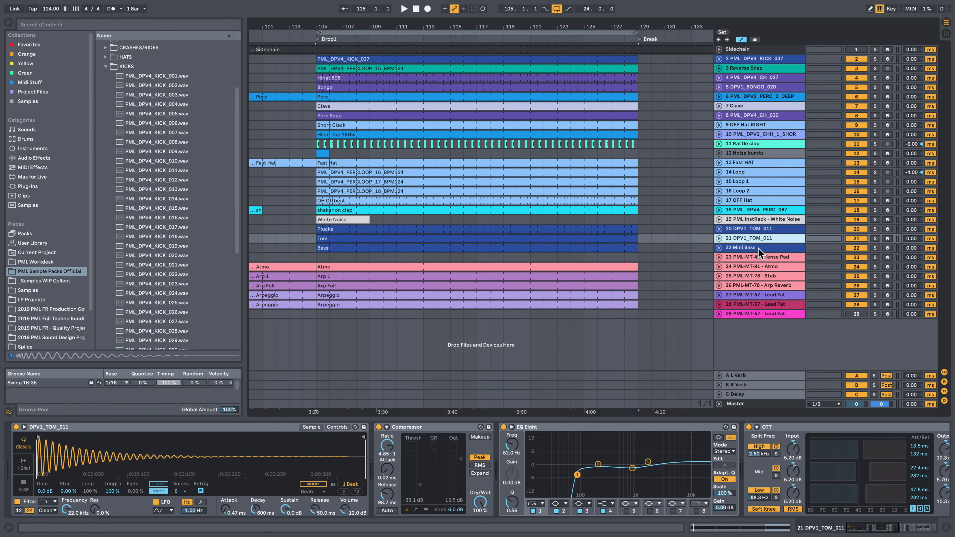
{"action": "left_click", "coordinate": [758, 248]}
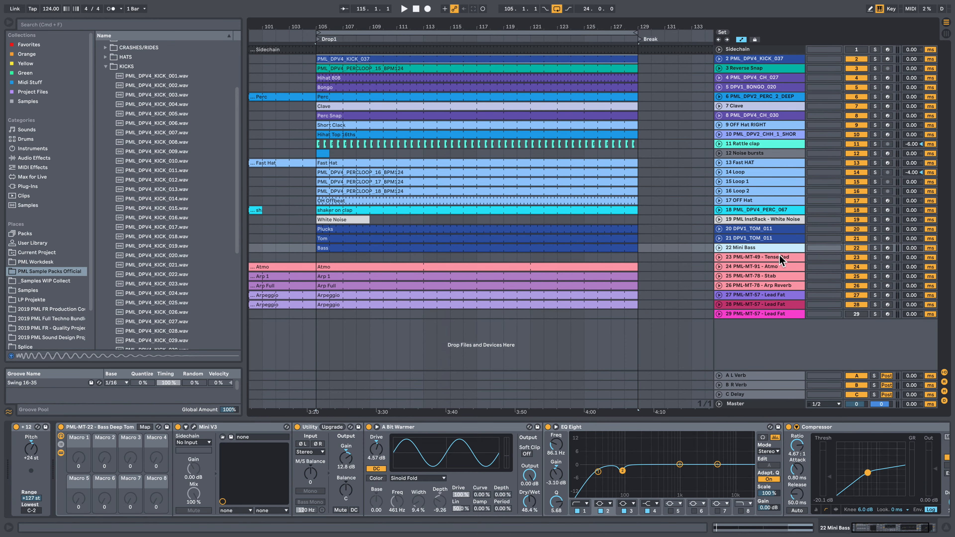
{"action": "left_click", "coordinate": [762, 314], "text": "shift"}
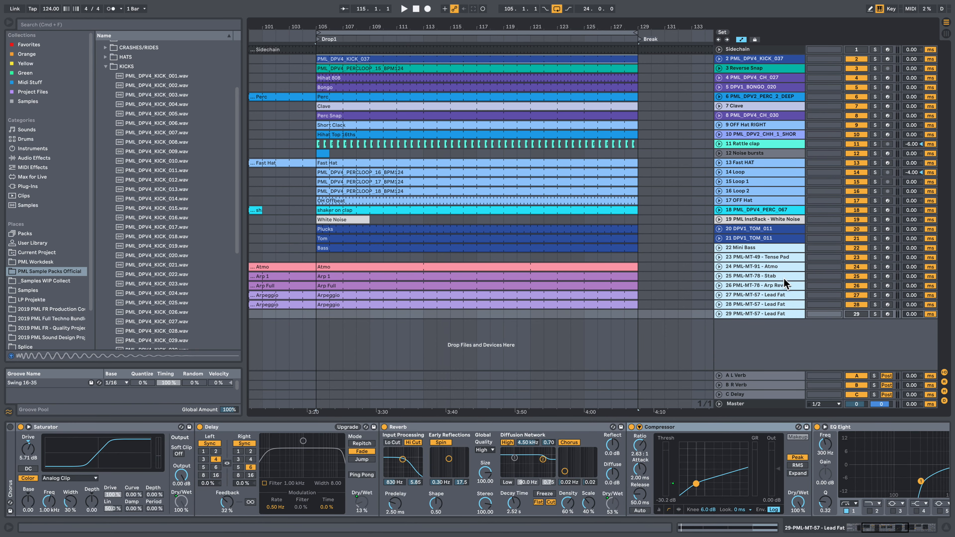
Inspect the Mini V3 synth interface on the Mini Bass track and close it again.
{"action": "left_click", "coordinate": [744, 250]}
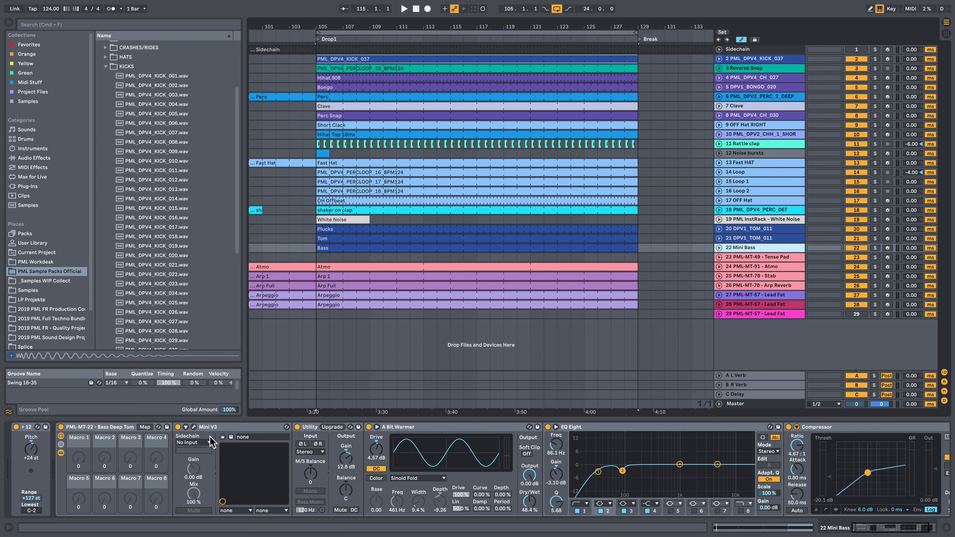
{"action": "left_click", "coordinate": [194, 426]}
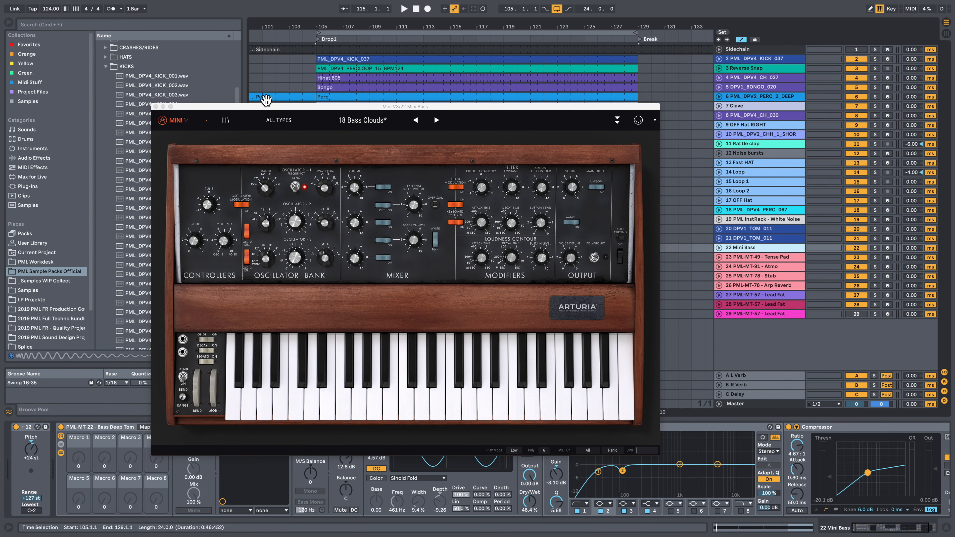
{"action": "left_click", "coordinate": [156, 107]}
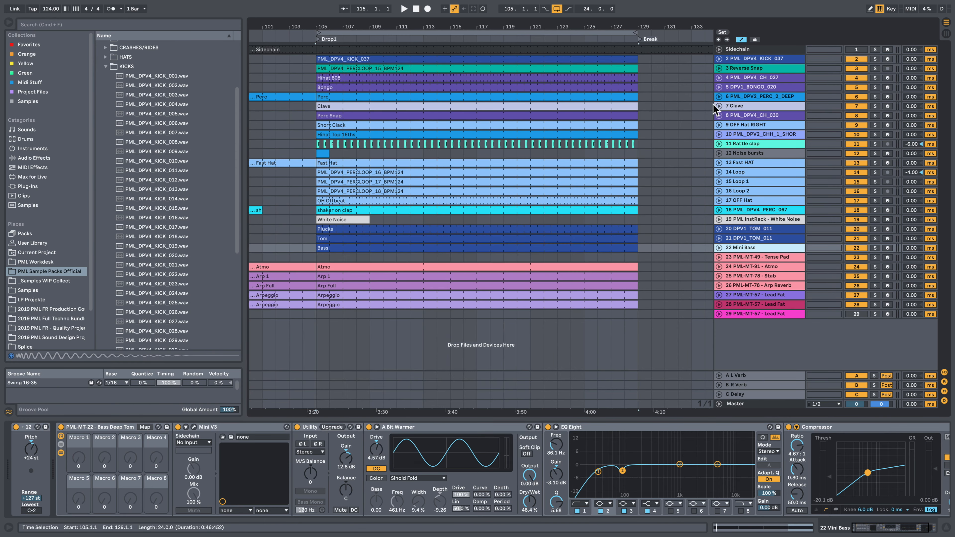
Select tracks 2 to 21 and bring the Break and Drop2 sections into view in the arrangement.
{"action": "left_click", "coordinate": [757, 238]}
{"action": "left_click", "coordinate": [746, 60], "text": "shift"}
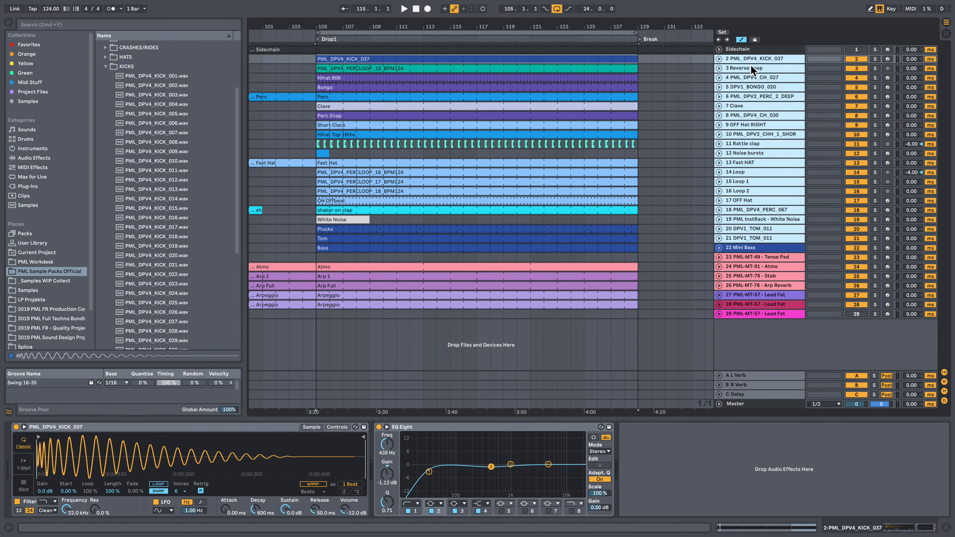
{"action": "left_click_drag", "start_coordinate": [592, 26], "coordinate": [429, 9]}
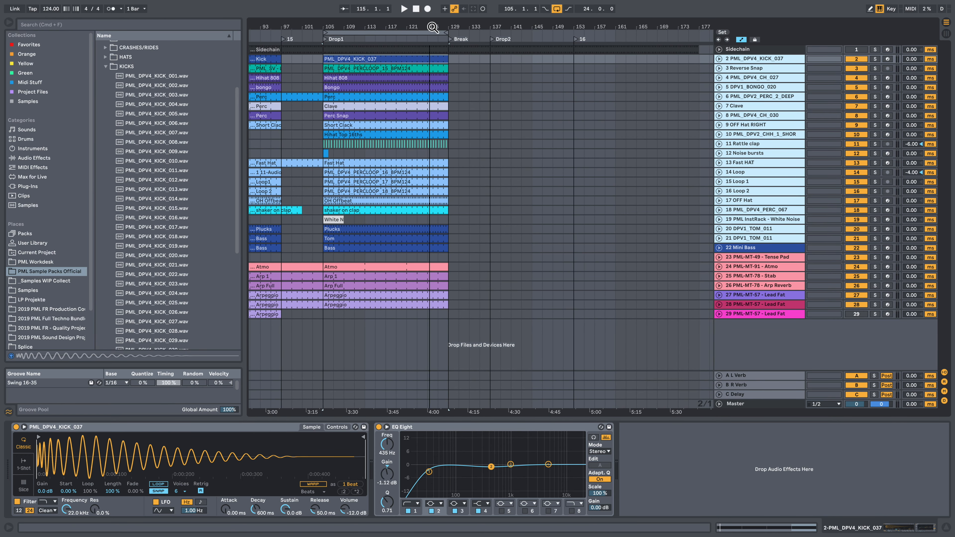
Place an 8-bar PML_DPV4_KICK_037 clip at the Drop2 marker on bar 137, and unfold the kick track.
{"action": "left_click", "coordinate": [490, 59]}
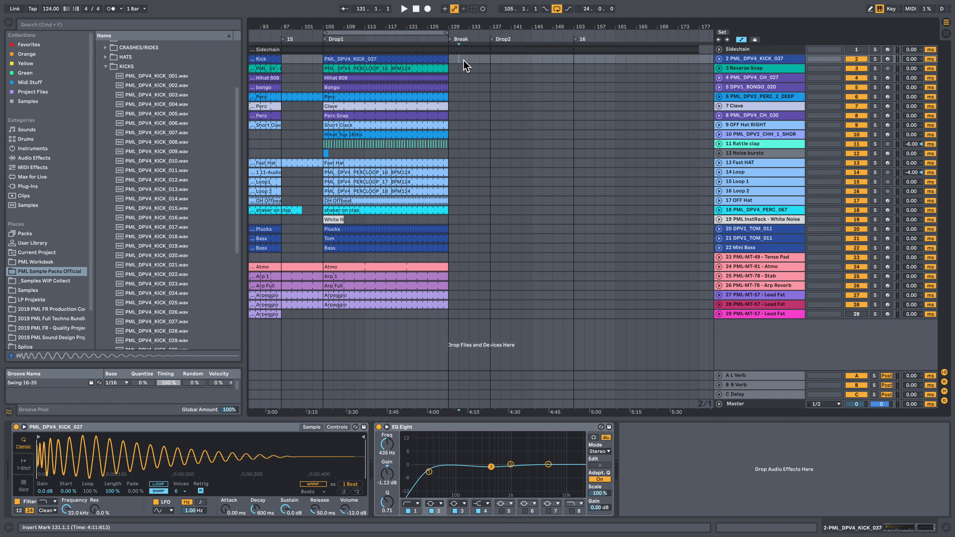
{"action": "left_click_drag", "start_coordinate": [456, 60], "coordinate": [491, 62]}
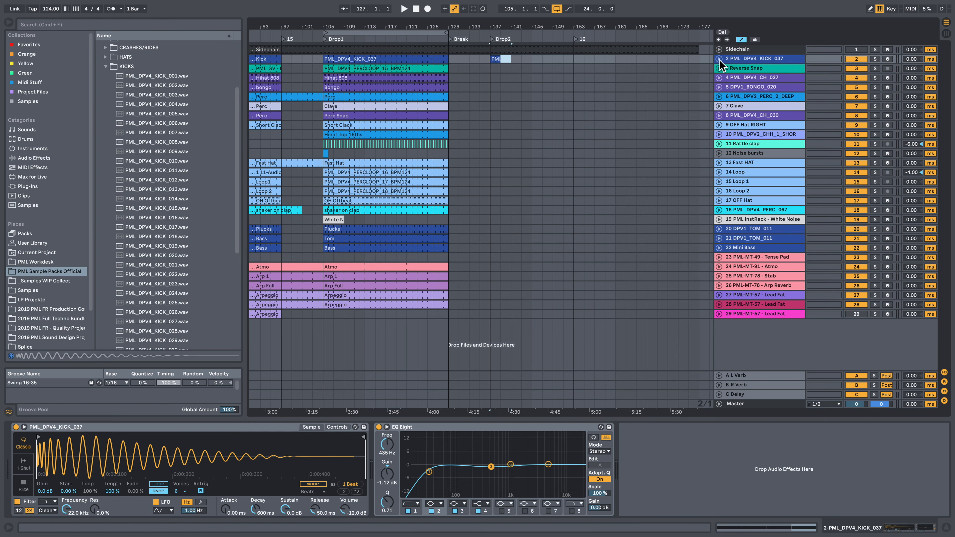
{"action": "left_click", "coordinate": [719, 60]}
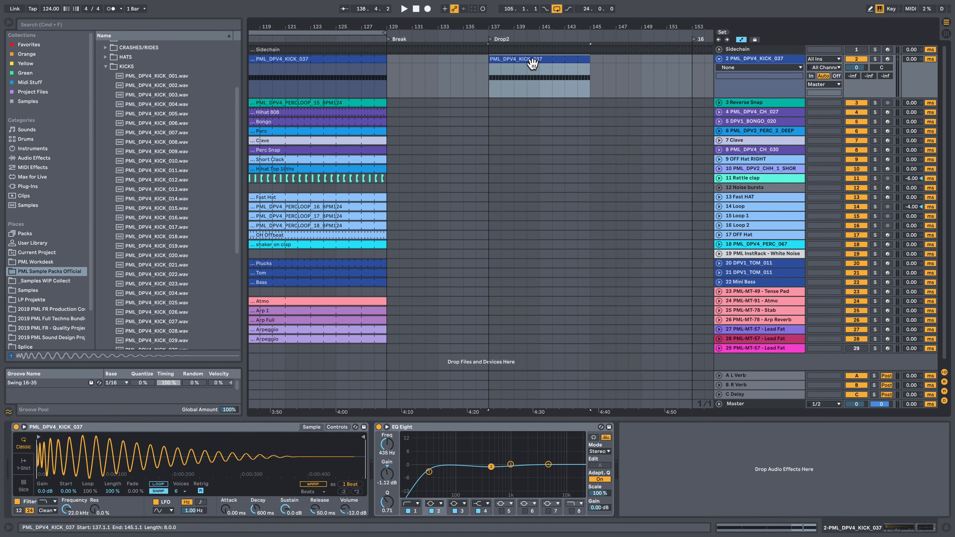
{"action": "key", "text": "space"}
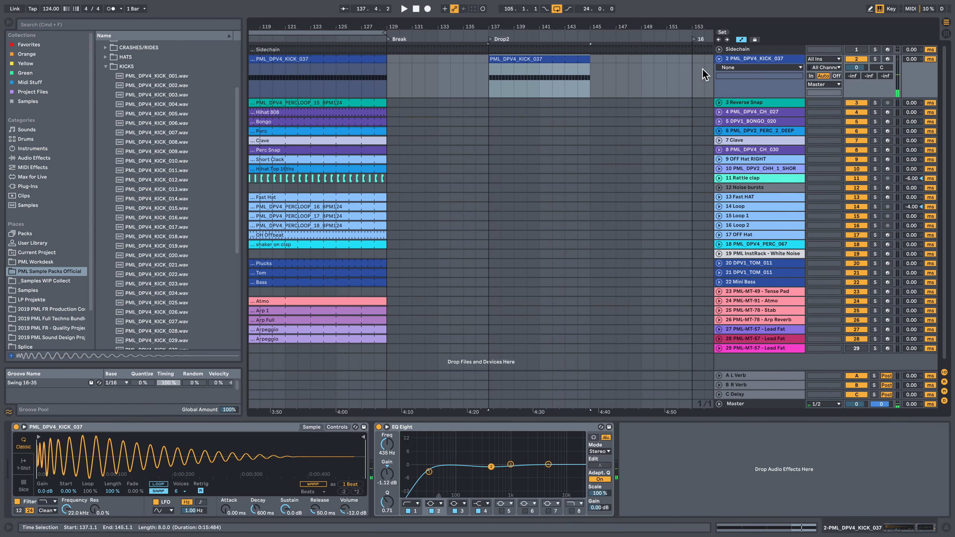
Unfold the Reverse Snap track and place a 2-bar PML_DPV4_PERCLOOP_15 clip at bar 137 beneath the kick.
{"action": "left_click", "coordinate": [720, 106]}
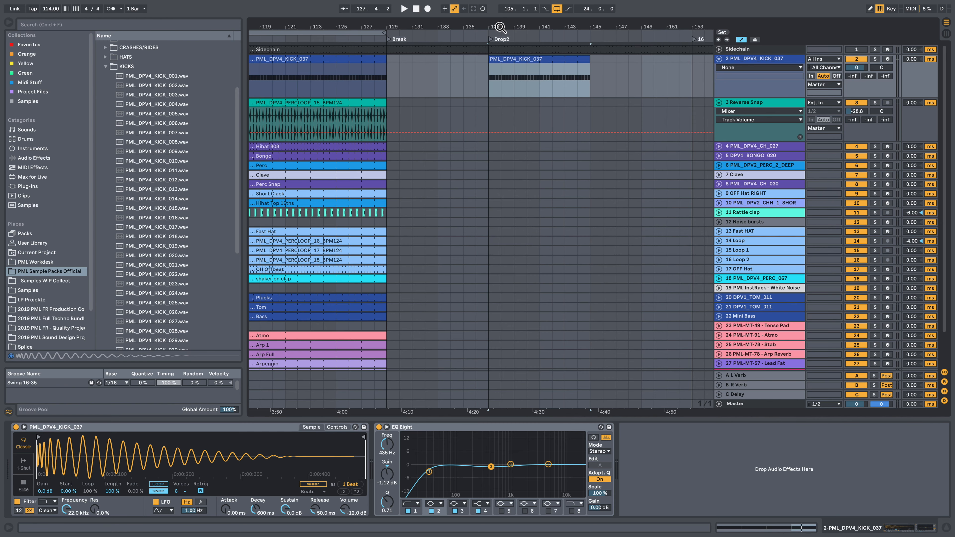
{"action": "left_click_drag", "start_coordinate": [401, 116], "coordinate": [498, 109]}
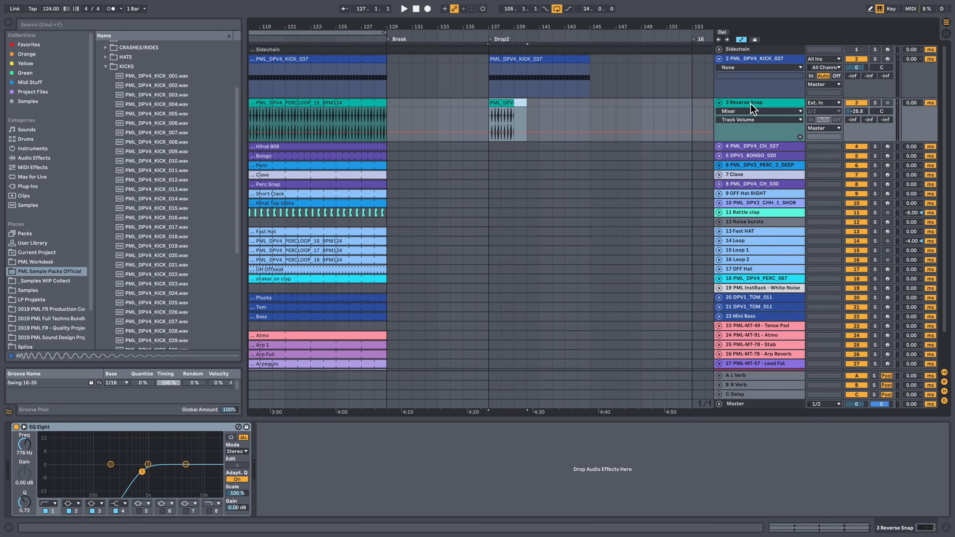
{"action": "mouse_move", "coordinate": [513, 30]}
{"action": "left_mouse_down"}
{"action": "mouse_move", "coordinate": [513, 90]}
{"action": "mouse_move", "coordinate": [513, 28]}
{"action": "left_mouse_up"}
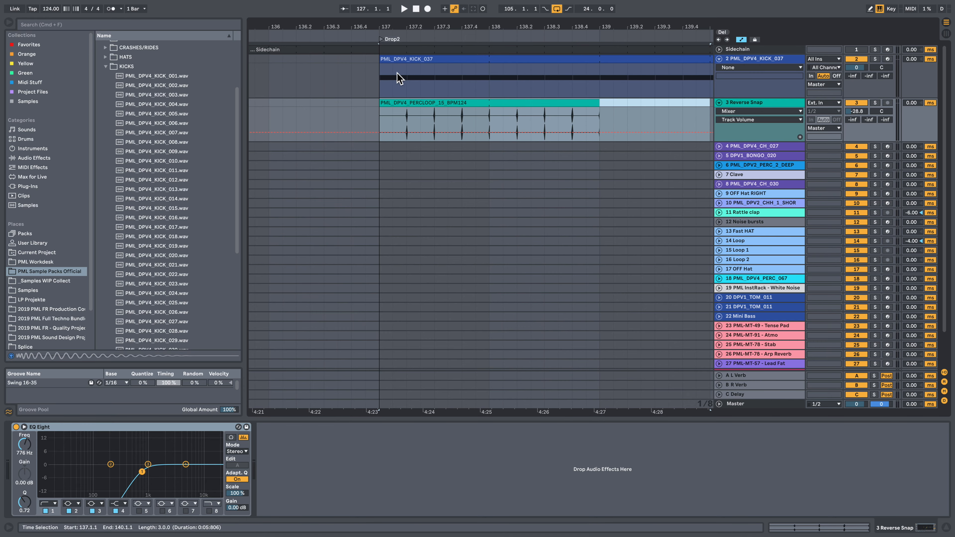
Inspect the MIDI notes of the Drop2 kick clip and return to the kick track's devices.
{"action": "left_click", "coordinate": [384, 74]}
{"action": "double_click", "coordinate": [411, 60]}
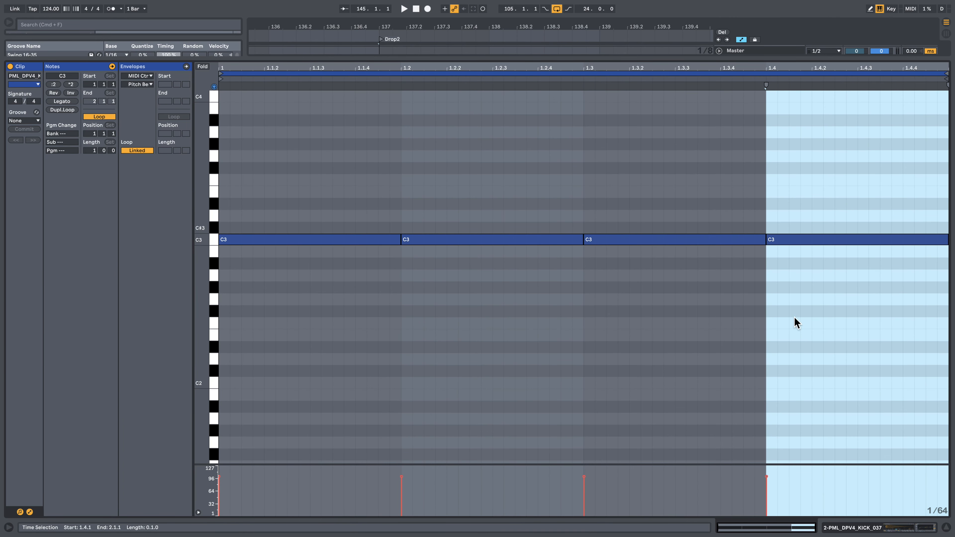
{"action": "left_click", "coordinate": [851, 528]}
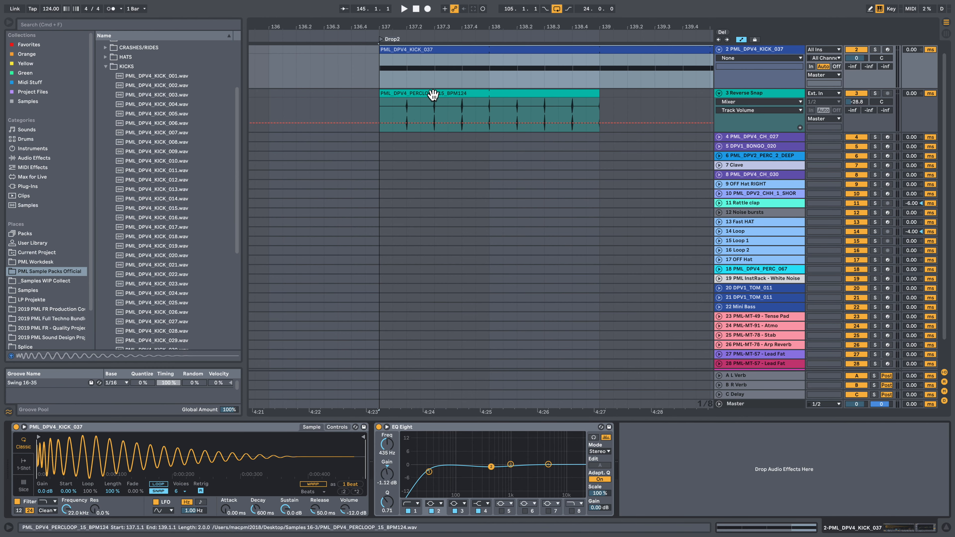
Play the kick together with the Reverse Snap loop from the start of Drop2 at bar 137.
{"action": "scroll", "coordinate": [417, 62], "scroll_direction": "up", "scroll_amount": 3}
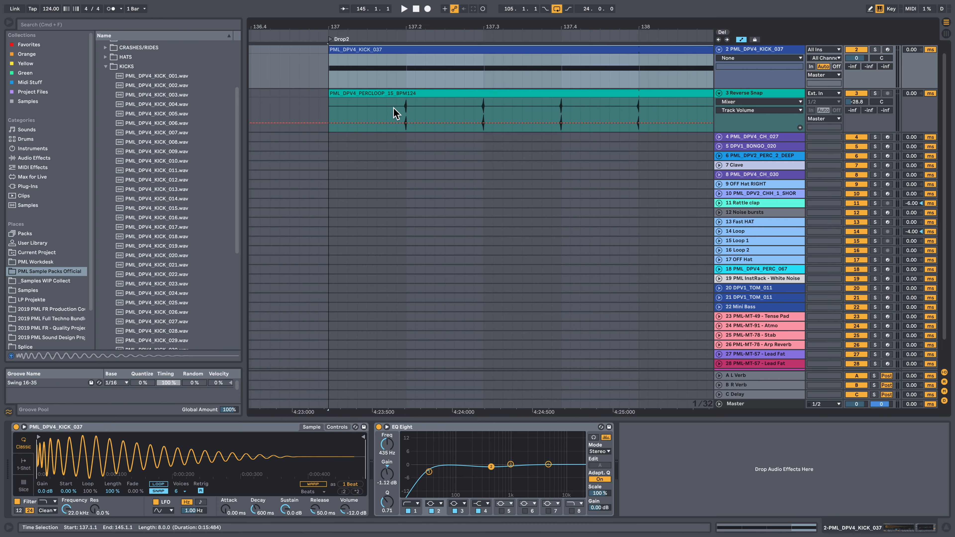
{"action": "left_click", "coordinate": [401, 107]}
{"action": "left_click", "coordinate": [330, 65]}
{"action": "key", "text": "space"}
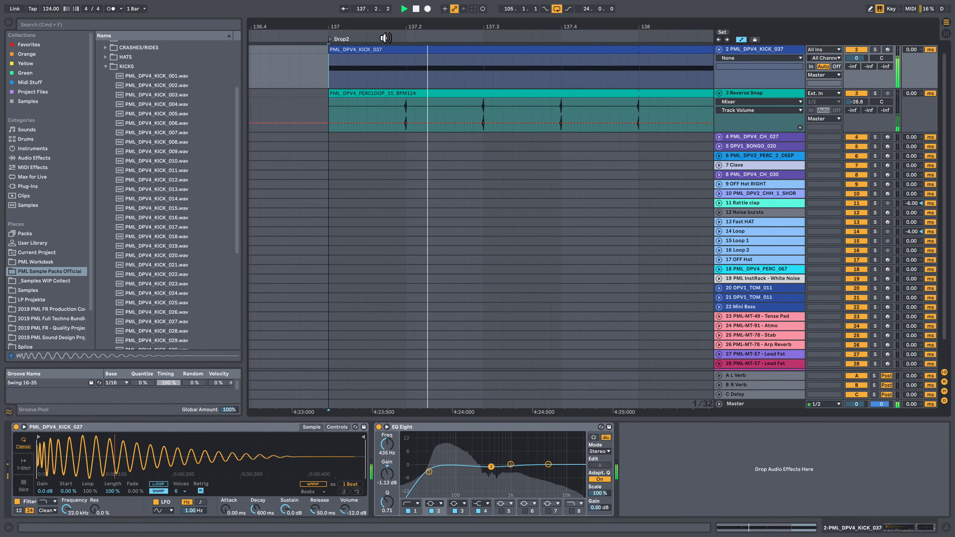
{"action": "left_click_drag", "start_coordinate": [394, 30], "coordinate": [307, 20]}
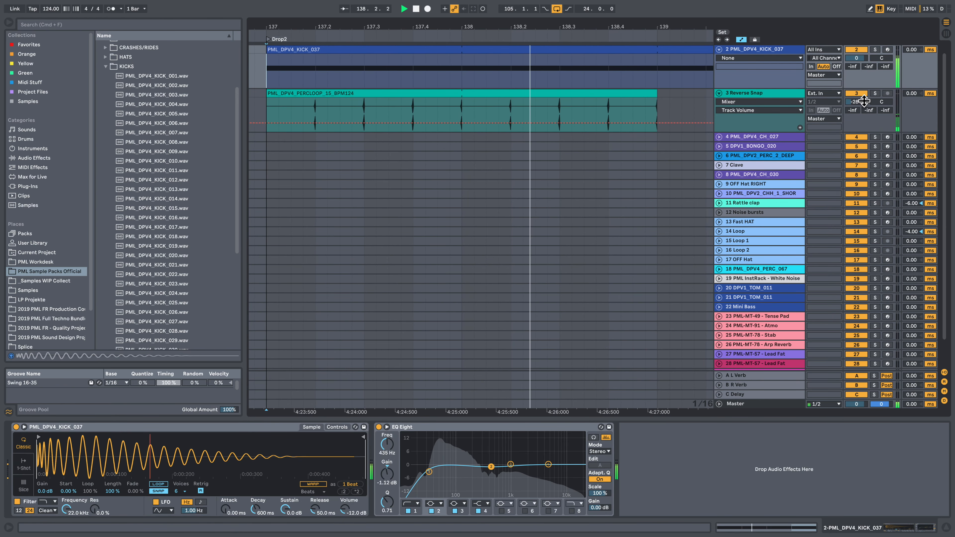
{"action": "key", "text": "space"}
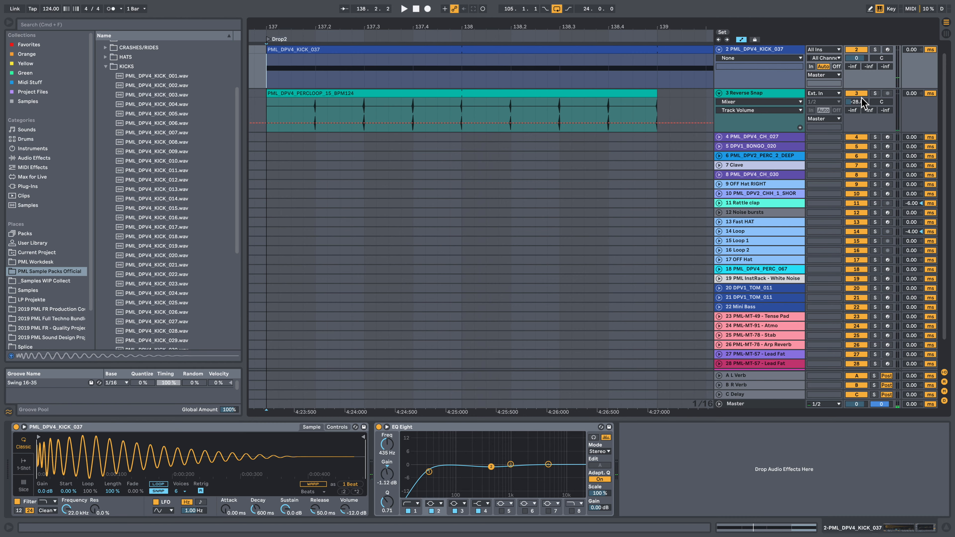
Compare playback from bar 137 with the Reverse Snap track muted and unmuted.
{"action": "left_click", "coordinate": [859, 93]}
{"action": "key", "text": "space"}
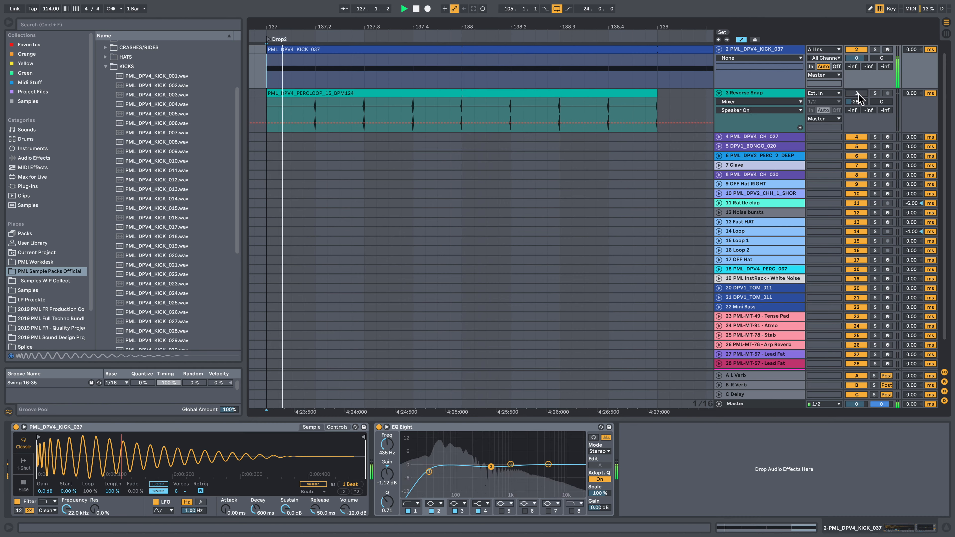
{"action": "left_click", "coordinate": [858, 93]}
{"action": "key", "text": "space"}
{"action": "key", "text": "space"}
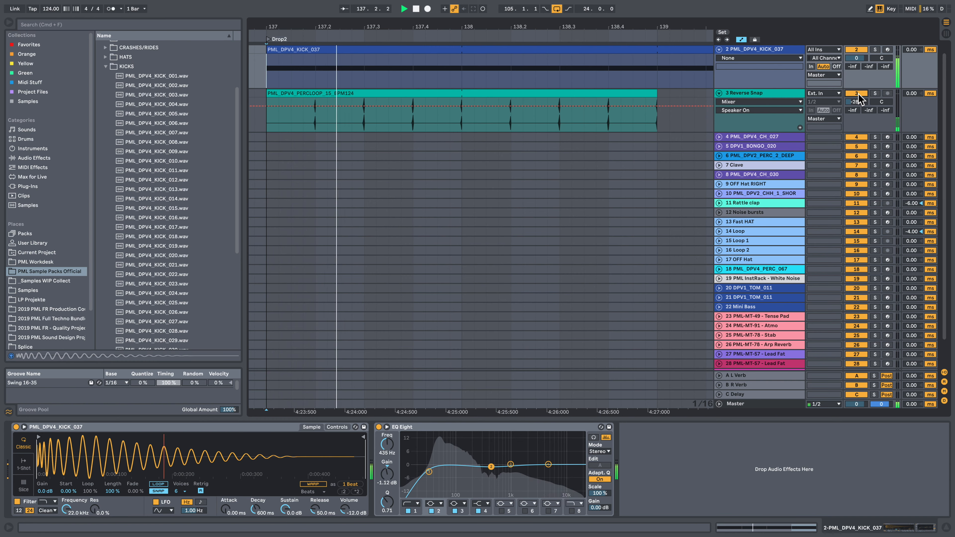
{"action": "key", "text": "space"}
Try the Reverse Snap track at a volume of -15.2 dB during playback, and undo the volume change.
{"action": "left_click_drag", "start_coordinate": [866, 106], "coordinate": [866, 83]}
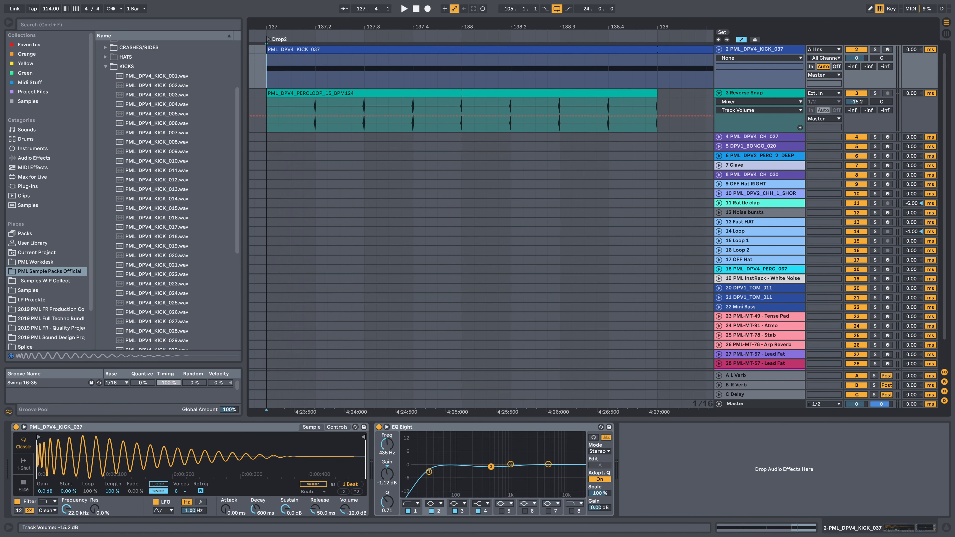
{"action": "key", "text": "space"}
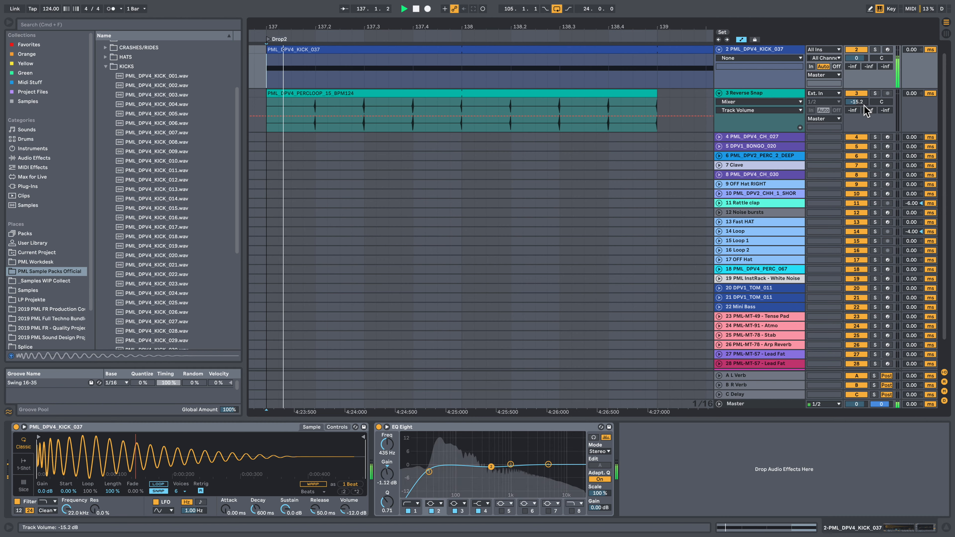
{"action": "key", "text": "space"}
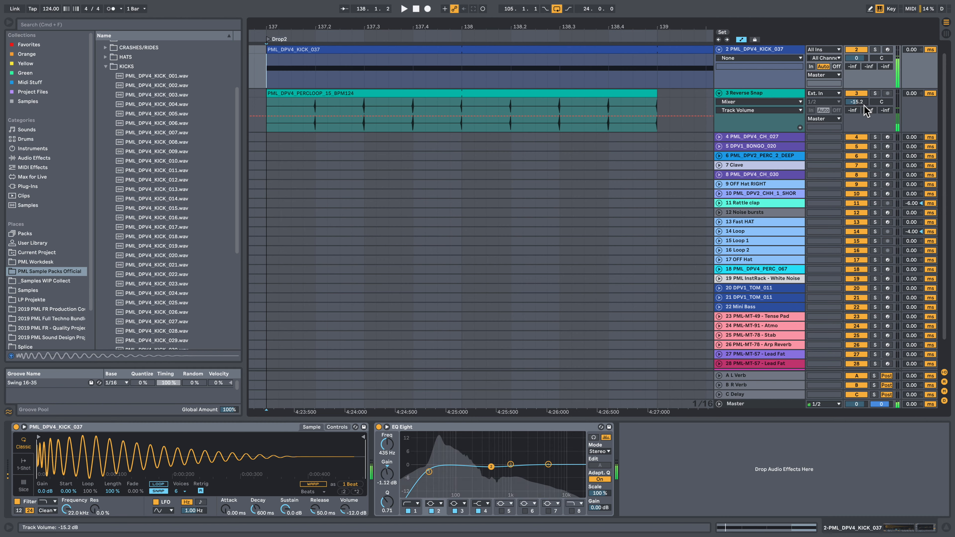
{"action": "key", "text": "super+z"}
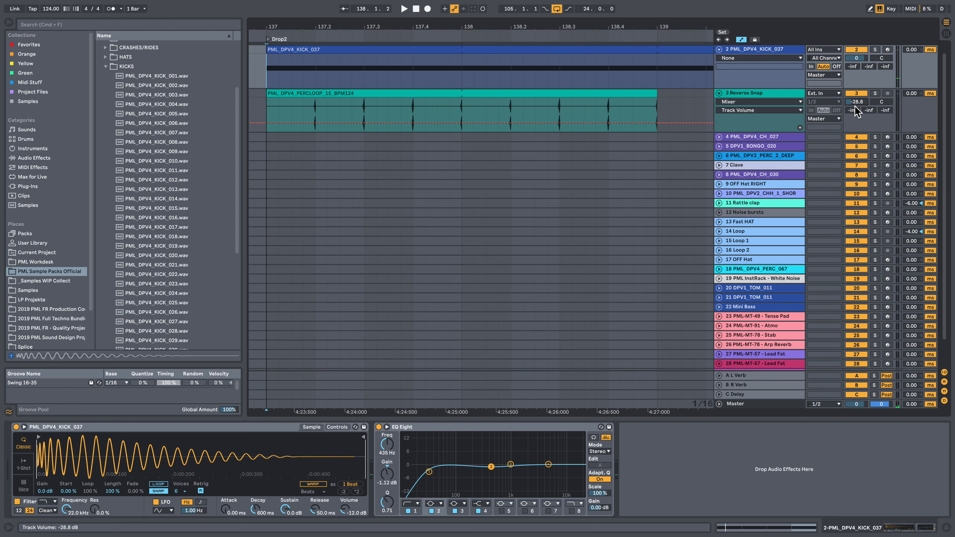
Show the PML Deep Premium Vol. 4 pack among the sample packs by collapsing and re-expanding its folder.
{"action": "left_click_drag", "start_coordinate": [586, 25], "coordinate": [583, 5]}
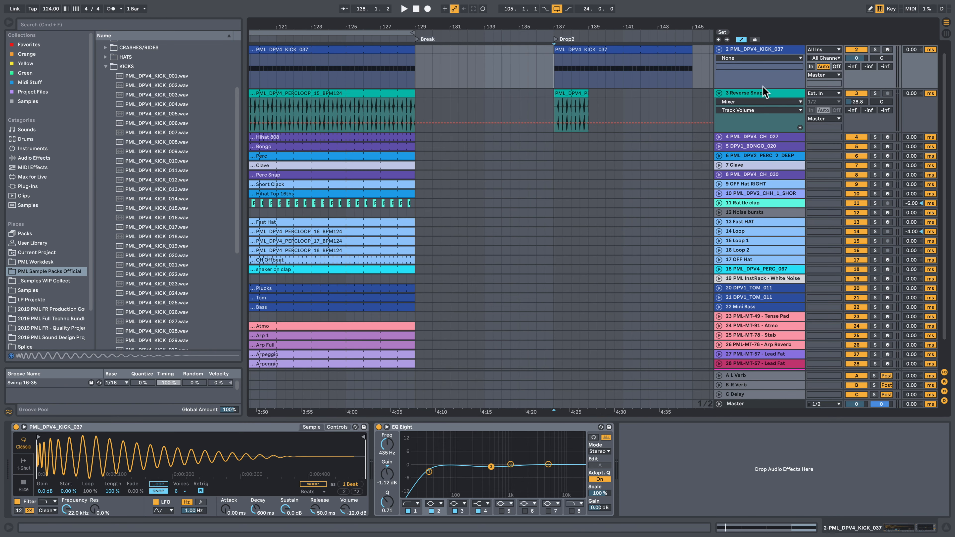
{"action": "scroll", "coordinate": [760, 189], "scroll_direction": "up", "scroll_amount": 1}
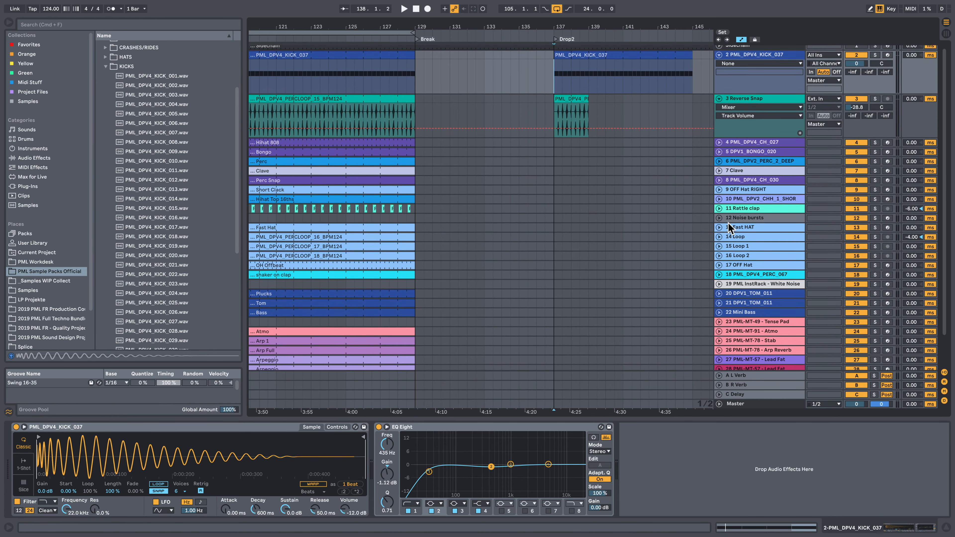
{"action": "scroll", "coordinate": [222, 166], "scroll_direction": "up", "scroll_amount": 4}
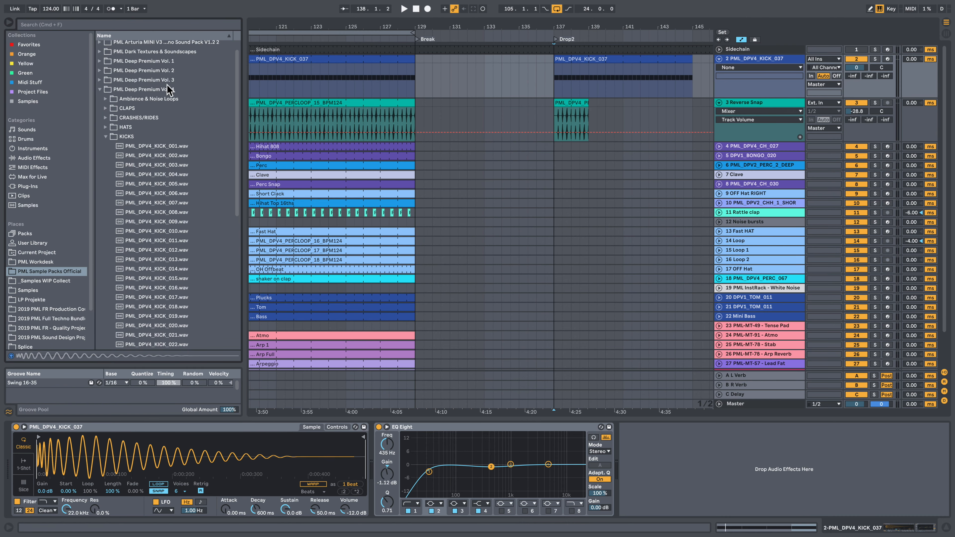
{"action": "left_click", "coordinate": [100, 90]}
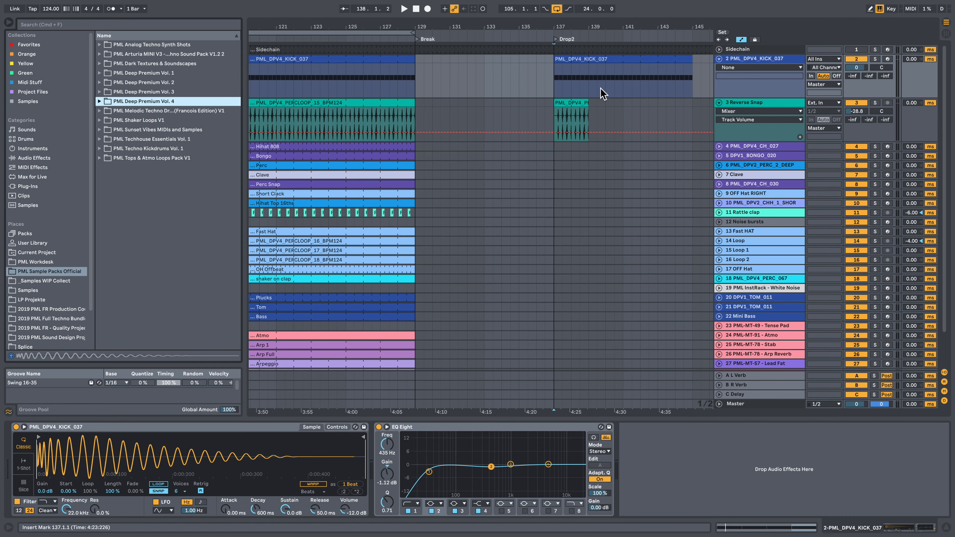
{"action": "left_click", "coordinate": [100, 101]}
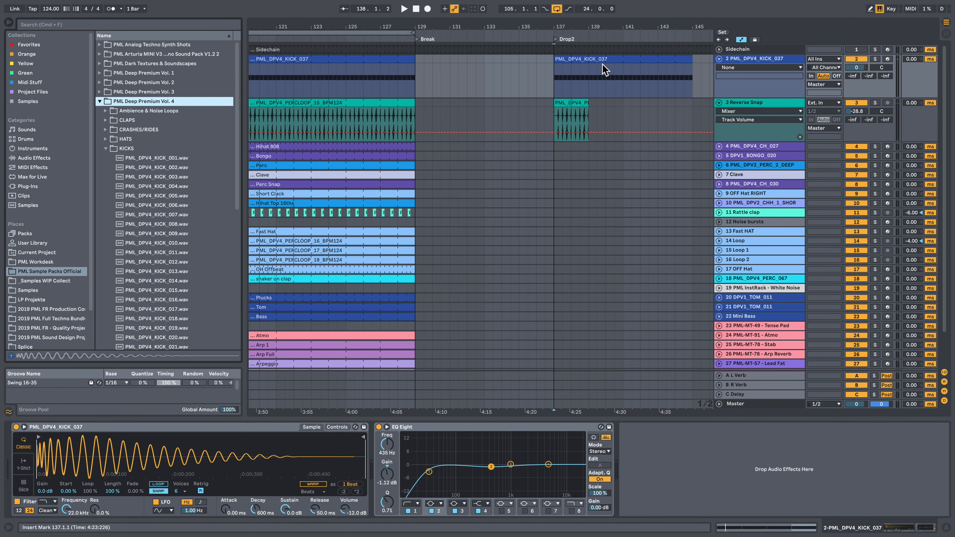
Show PML_DPV4_KICK_037.wav in the KICKS folder and expand the YouTube video's description to view the sample pack links.
{"action": "scroll", "coordinate": [201, 281], "scroll_direction": "down", "scroll_amount": 10}
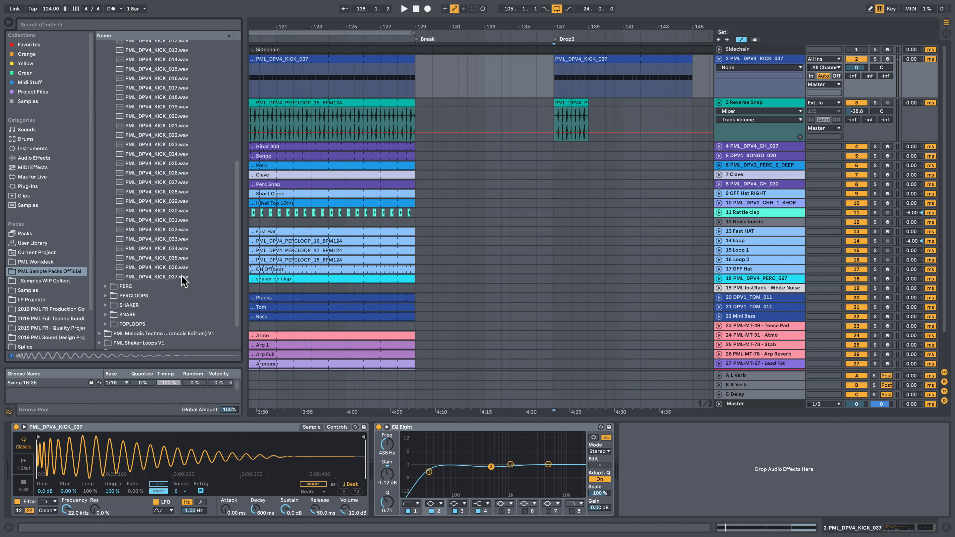
{"action": "left_click", "coordinate": [181, 277]}
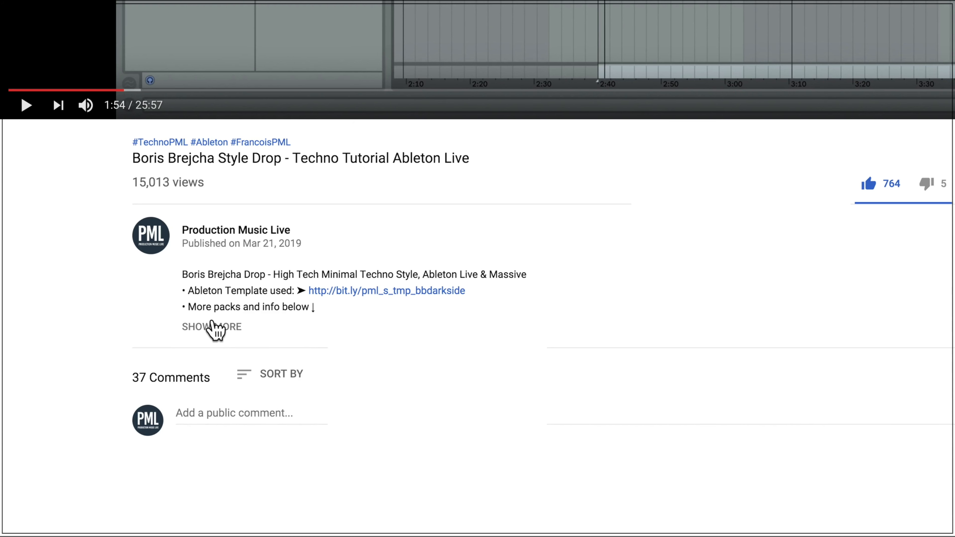
{"action": "left_click", "coordinate": [215, 328]}
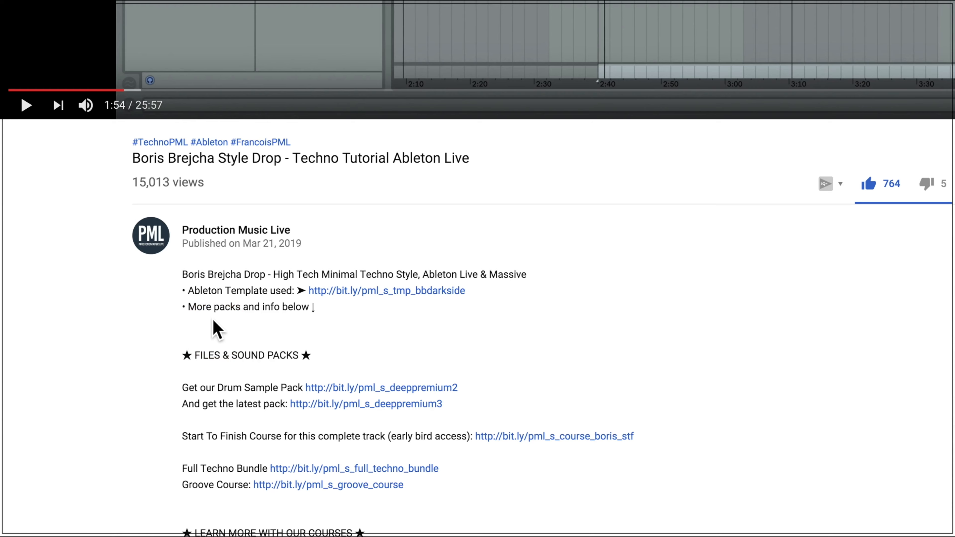
{"action": "scroll", "coordinate": [227, 325], "scroll_direction": "down", "scroll_amount": 5}
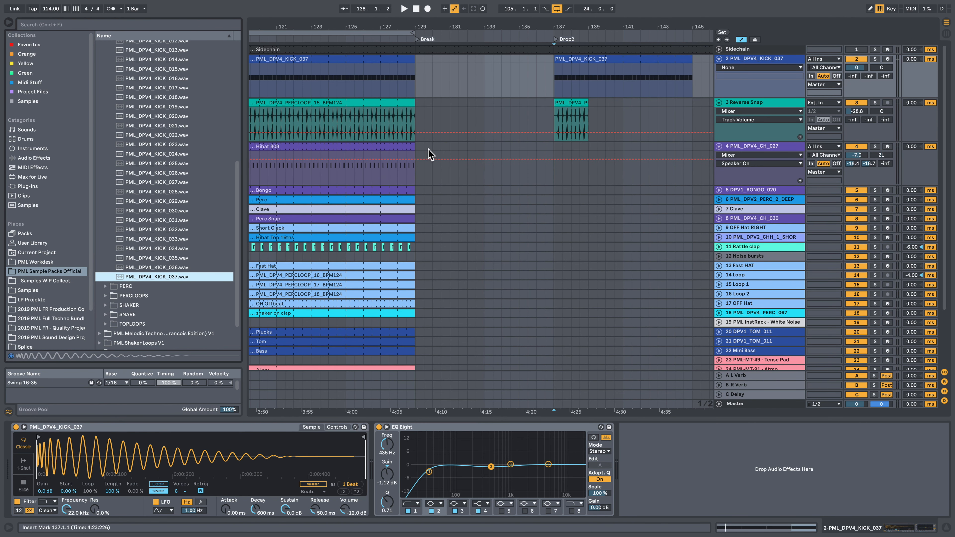
Copy the last two bars of the Hihat 808 clip to the start of Drop2 at bar 137.
{"action": "left_click_drag", "start_coordinate": [428, 154], "coordinate": [380, 149]}
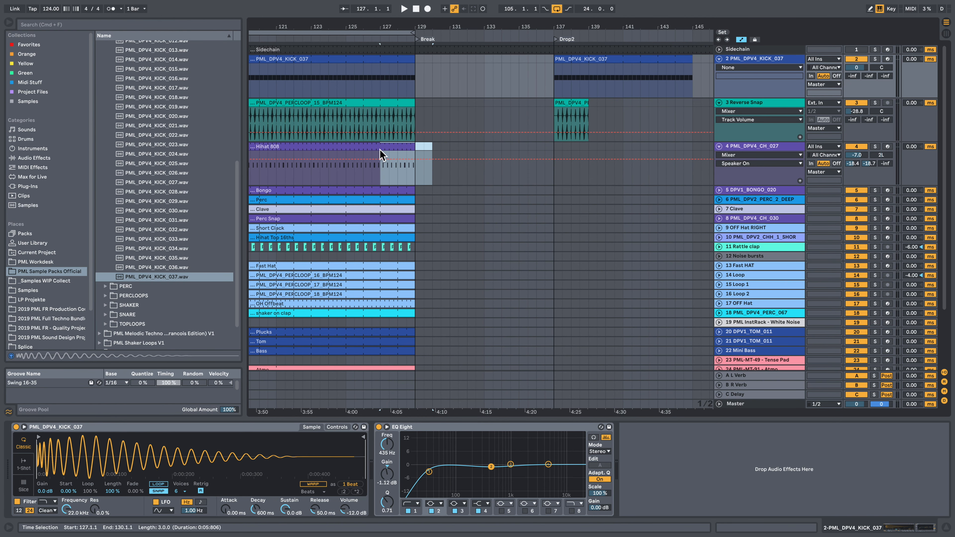
{"action": "left_click_drag", "start_coordinate": [394, 154], "coordinate": [571, 158]}
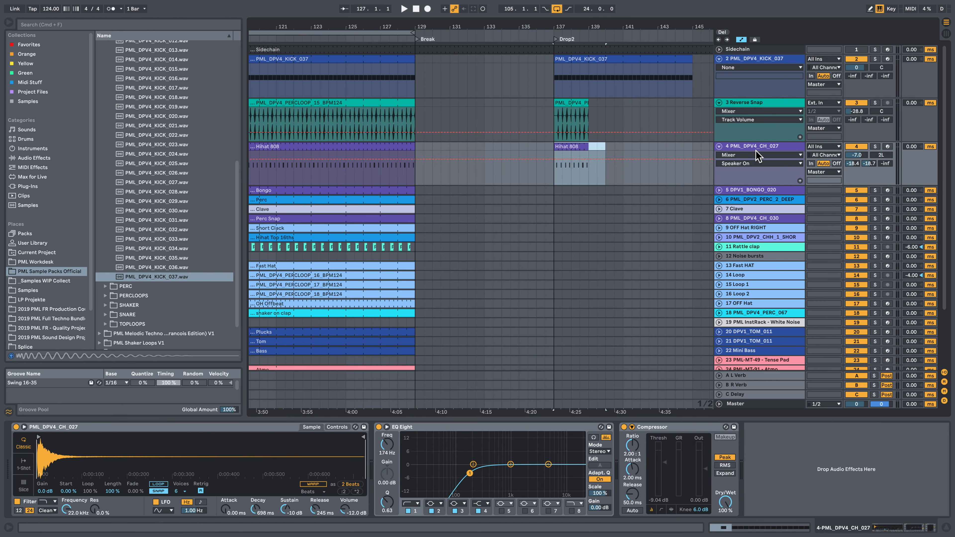
Examine the copied Hihat 808 clip's MIDI notes and listen to kick, Reverse Snap and hi-hat together from bar 137.
{"action": "double_click", "coordinate": [584, 150]}
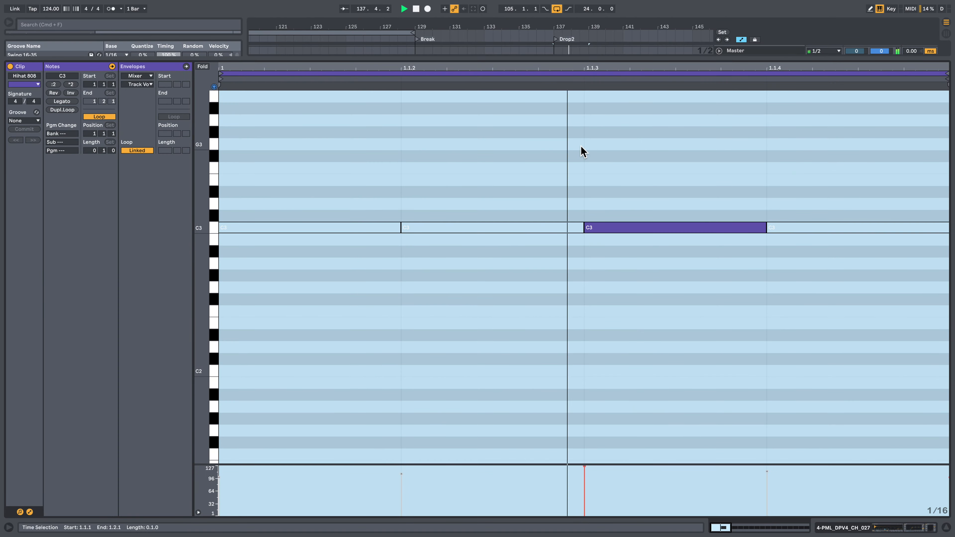
{"action": "left_click", "coordinate": [528, 269]}
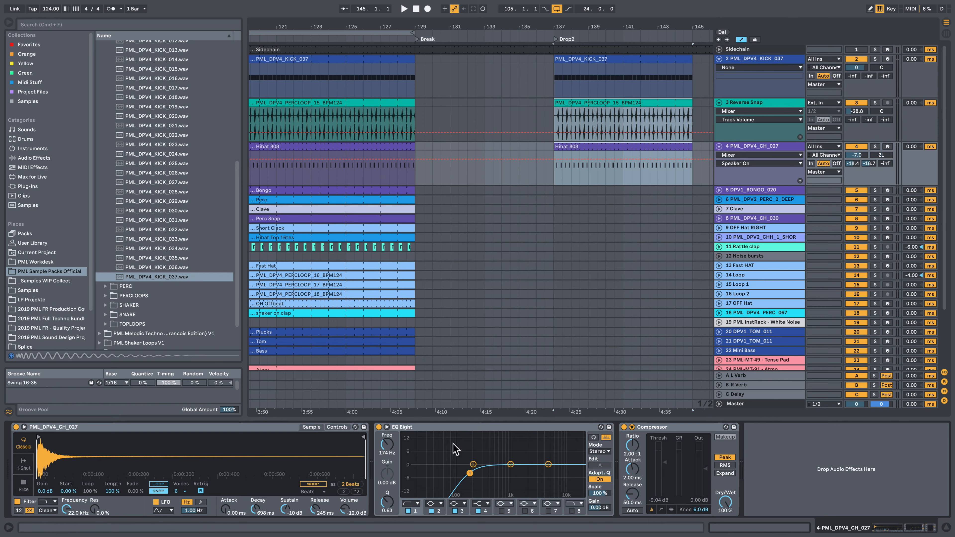
{"action": "key", "text": "space"}
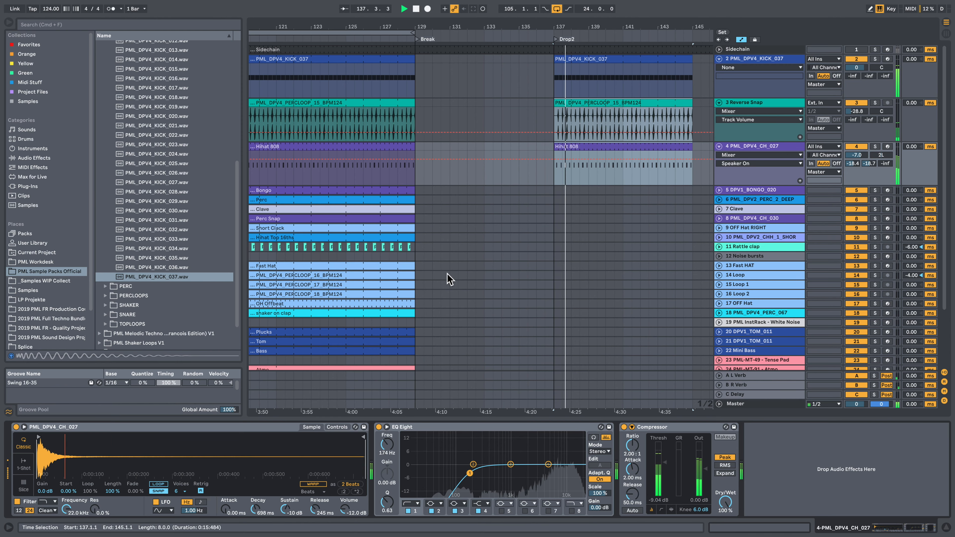
{"action": "key", "text": "space"}
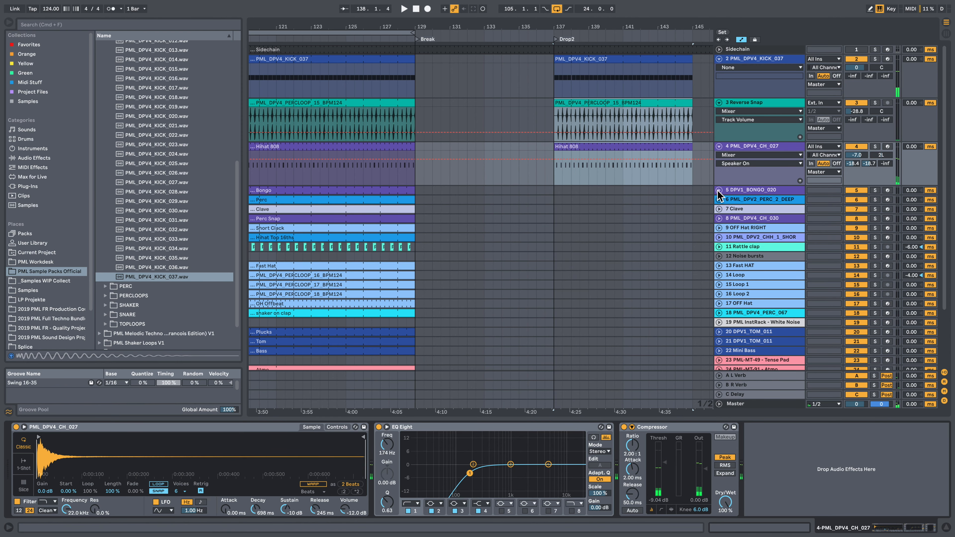
Copy one bar of the Bongo clip to bar 137 on the same track and play it with the other layers.
{"action": "left_click", "coordinate": [718, 190]}
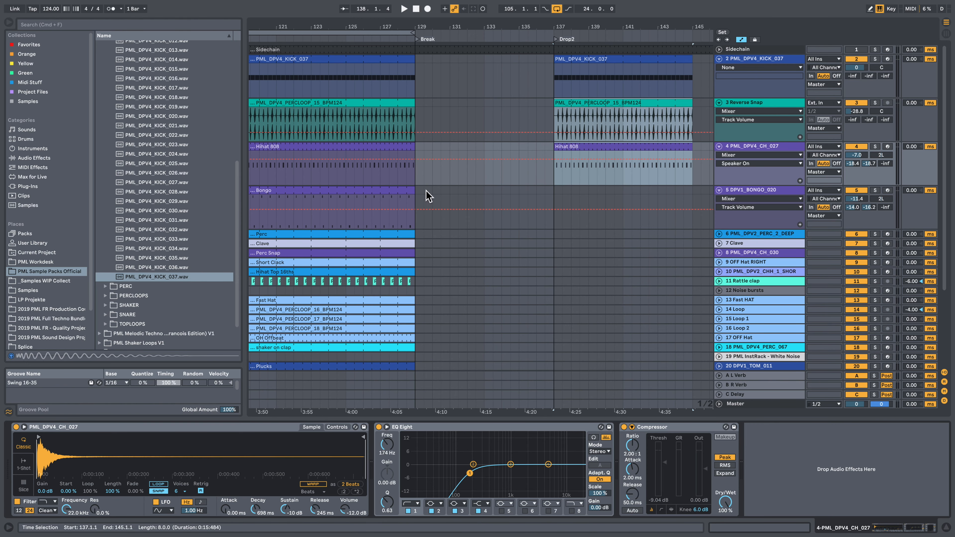
{"action": "left_click_drag", "start_coordinate": [428, 199], "coordinate": [557, 199]}
{"action": "left_click", "coordinate": [567, 193]}
{"action": "key", "text": "space"}
{"action": "key", "text": "space"}
{"action": "key", "text": "space"}
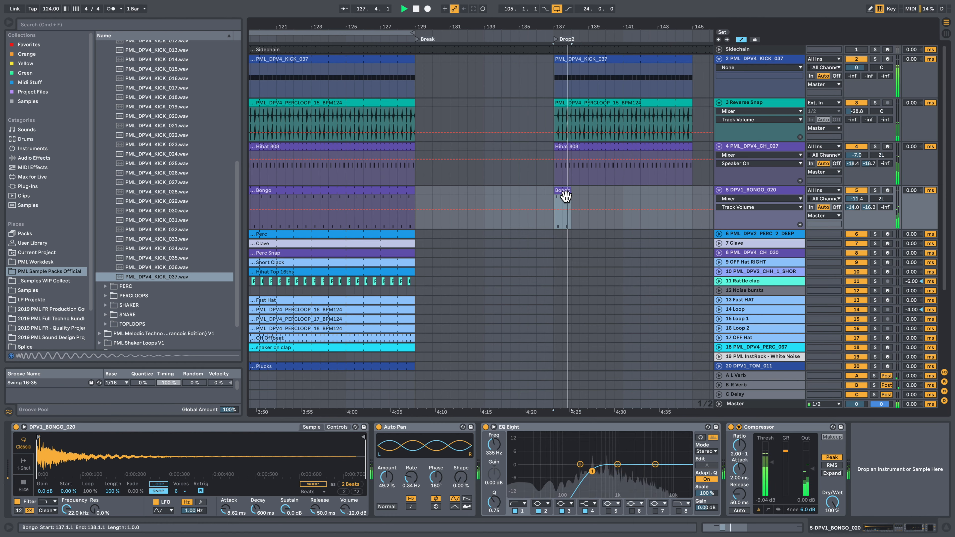
{"action": "key", "text": "space"}
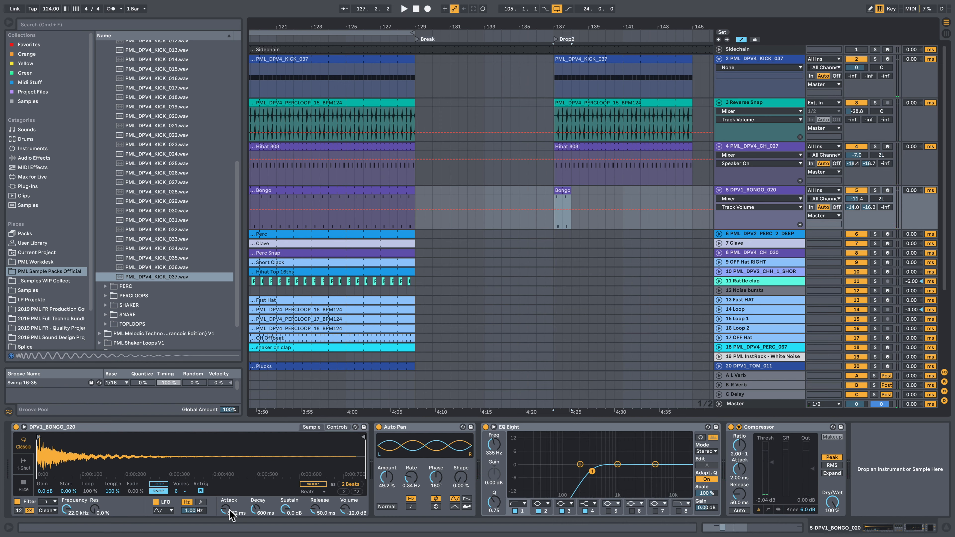
Solo the DPV1_BONGO_020 track and try out its sampler's Attack time during playback.
{"action": "left_click", "coordinate": [875, 190]}
{"action": "left_click_drag", "start_coordinate": [226, 508], "coordinate": [226, 534]}
{"action": "key", "text": "space"}
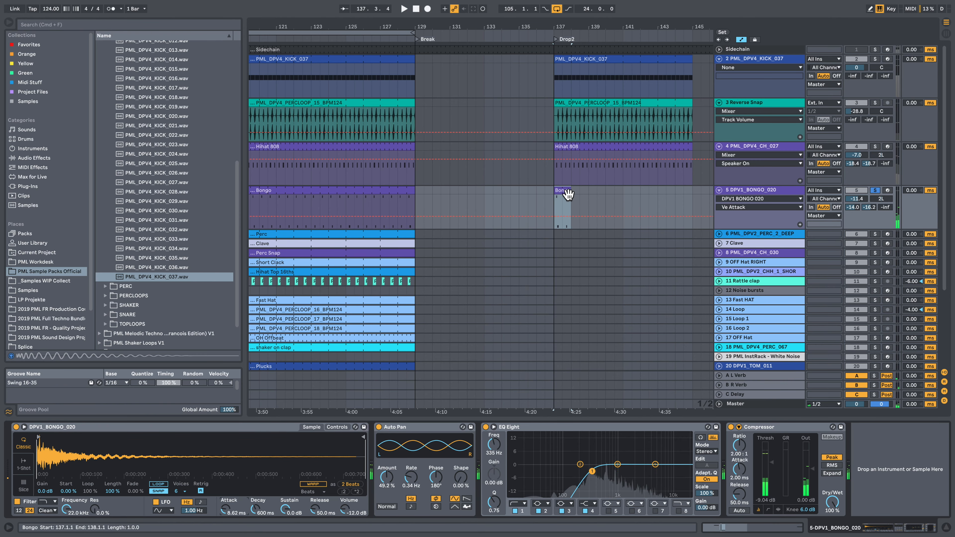
Examine the D#3 and F2 notes in the Drop2 Bongo clip and listen to its soloed pattern.
{"action": "double_click", "coordinate": [568, 194]}
{"action": "left_click", "coordinate": [412, 194]}
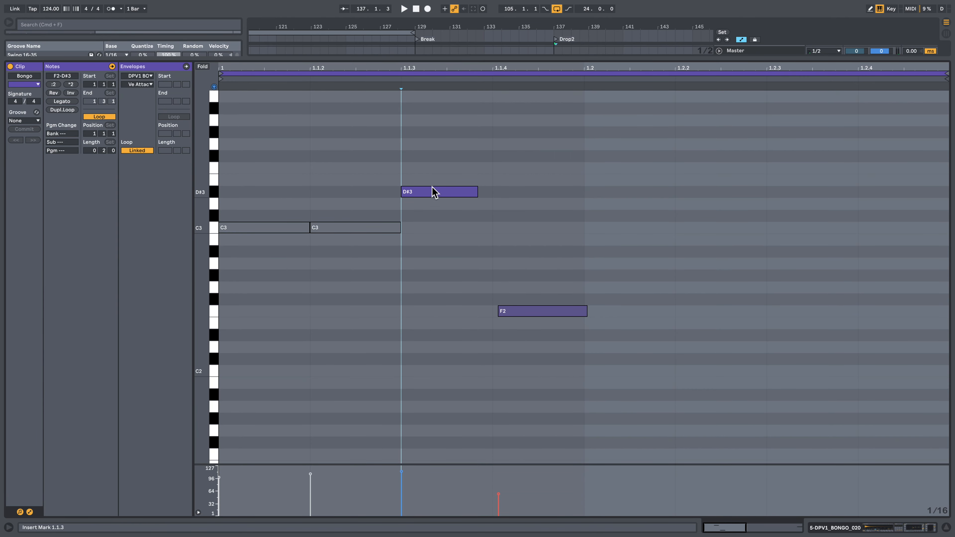
{"action": "left_click", "coordinate": [217, 193]}
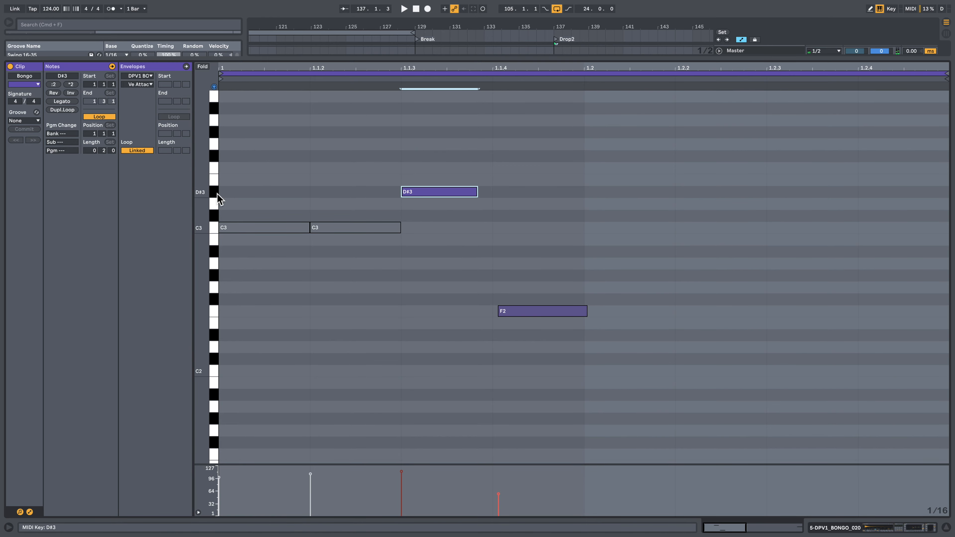
{"action": "left_click", "coordinate": [219, 314]}
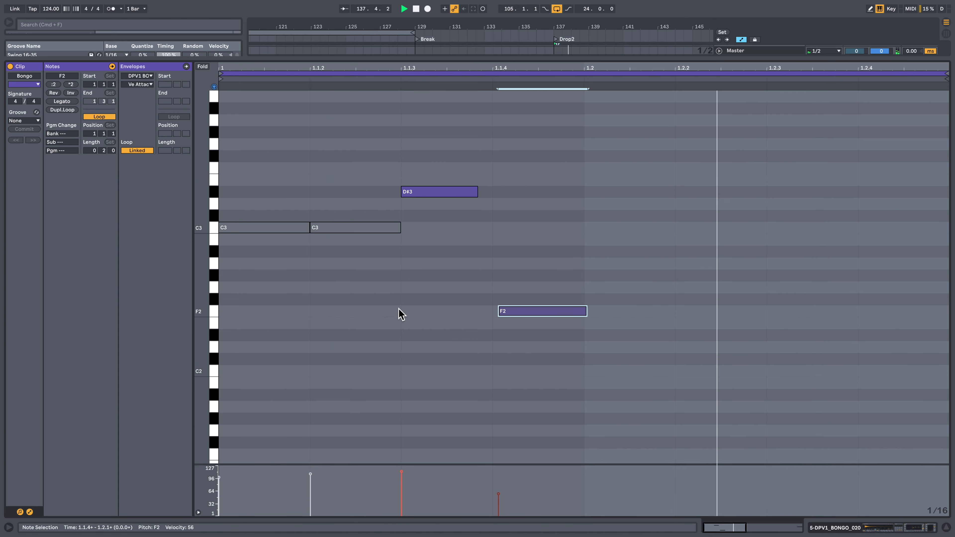
{"action": "key", "text": "space"}
{"action": "left_click", "coordinate": [822, 528]}
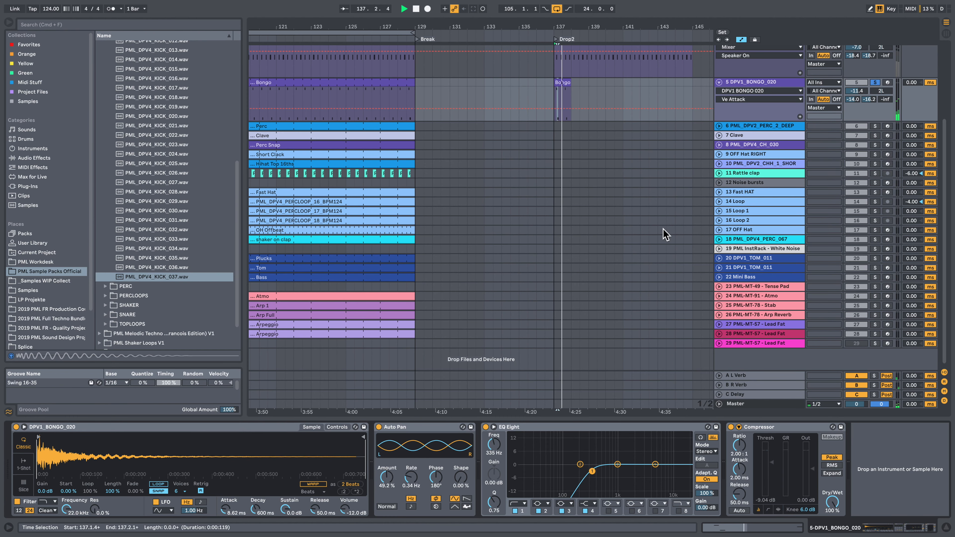
Extend the Bongo clip in Drop2 to bar 145 and unsolo its track to hear it within the full groove.
{"action": "key", "text": "space"}
{"action": "scroll", "coordinate": [668, 140], "scroll_direction": "up", "scroll_amount": 4}
{"action": "left_click_drag", "start_coordinate": [570, 163], "coordinate": [694, 149]}
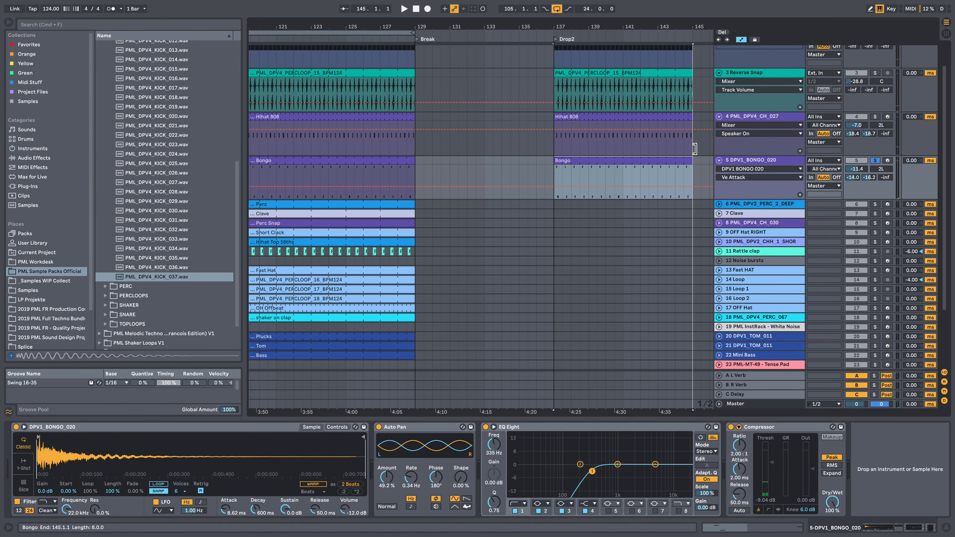
{"action": "key", "text": "space"}
{"action": "scroll", "coordinate": [694, 149], "scroll_direction": "right", "scroll_amount": 3}
{"action": "left_click", "coordinate": [874, 161]}
{"action": "key", "text": "space"}
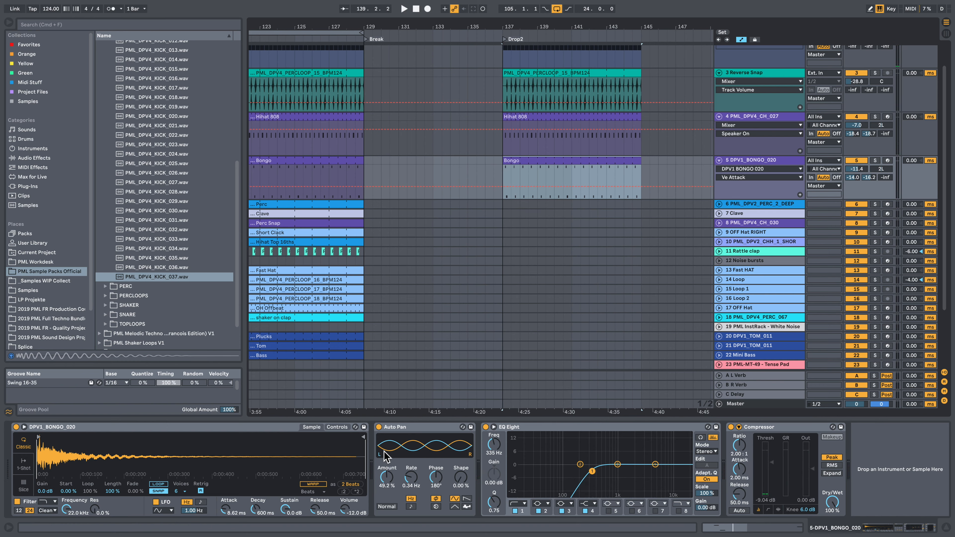
Compare the bongo with Auto Pan off and on during playback, and view its Compressor's sidechain settings.
{"action": "key", "text": "space"}
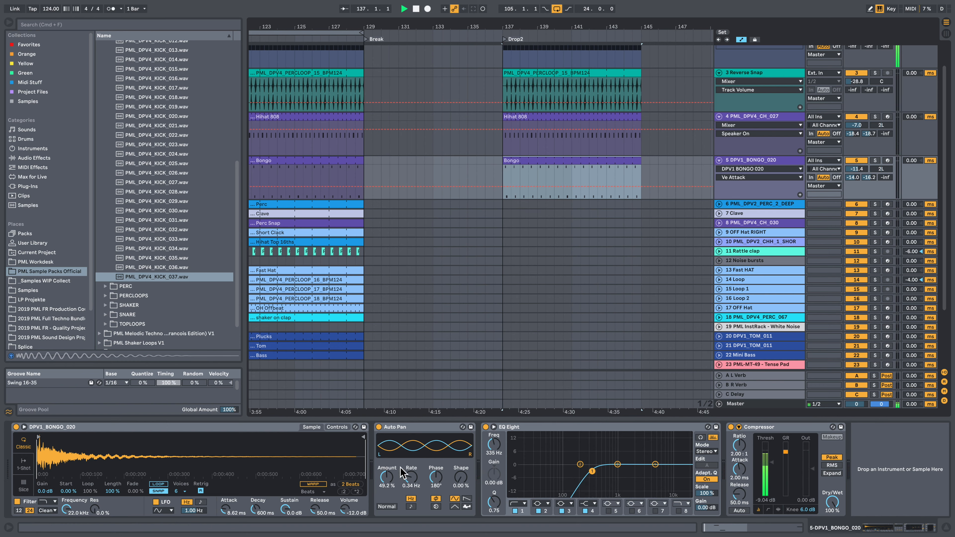
{"action": "left_click", "coordinate": [379, 427]}
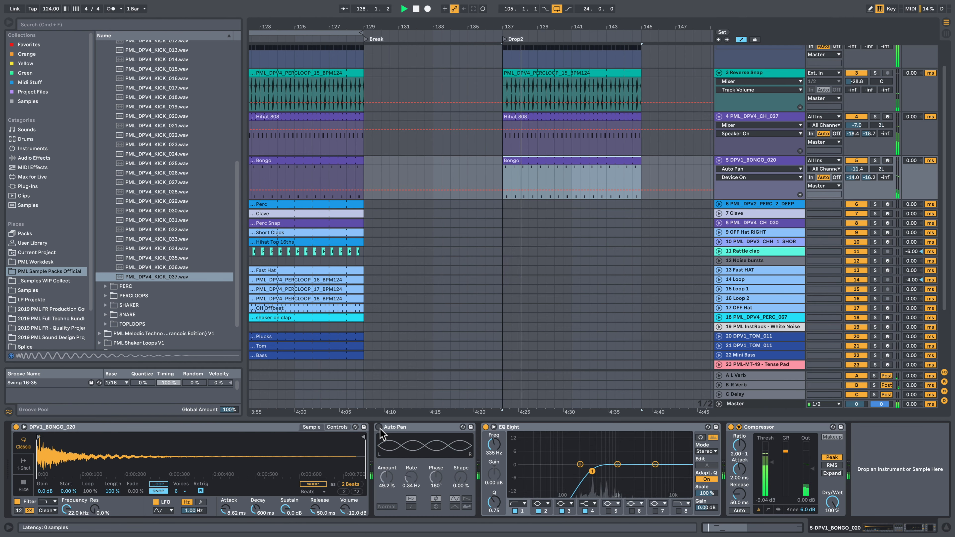
{"action": "left_click", "coordinate": [379, 427]}
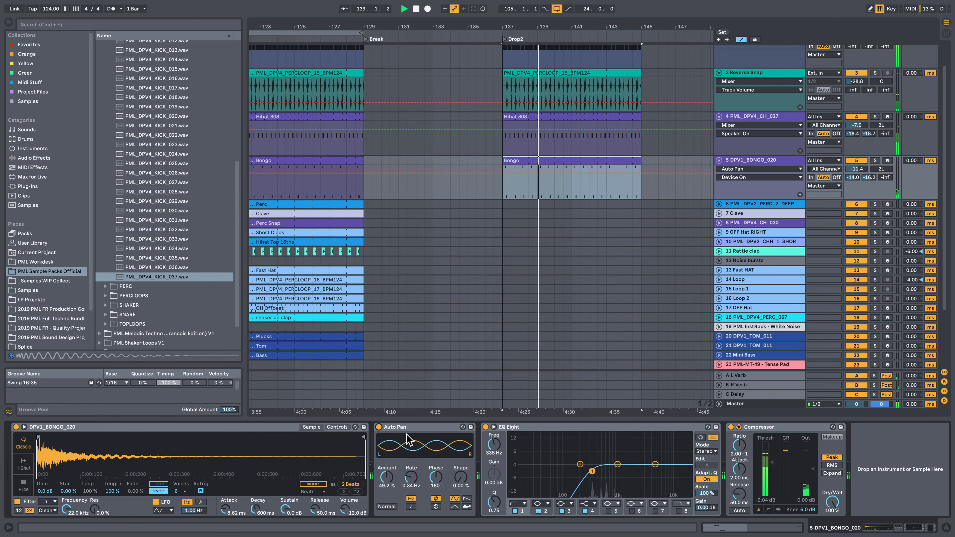
{"action": "key", "text": "space"}
{"action": "left_click", "coordinate": [739, 427]}
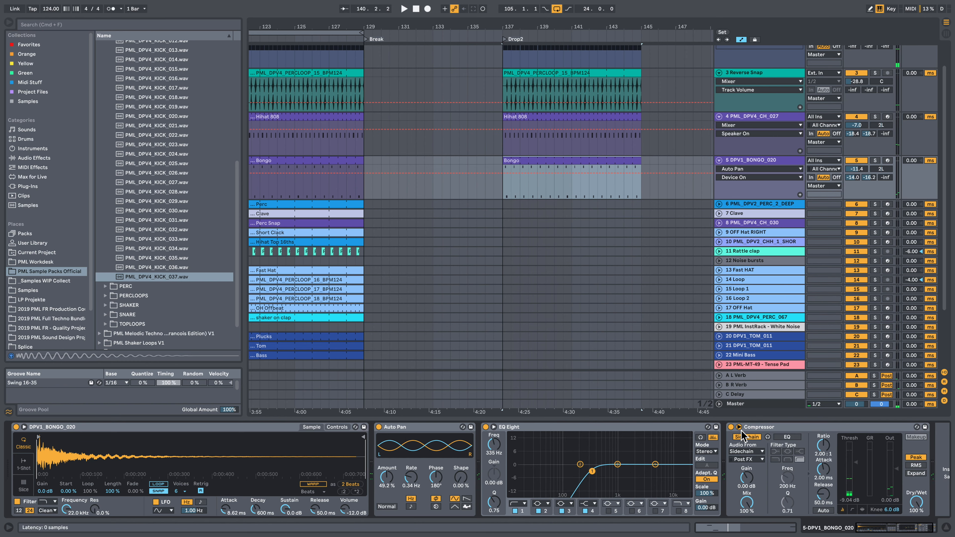
{"action": "left_click", "coordinate": [741, 427]}
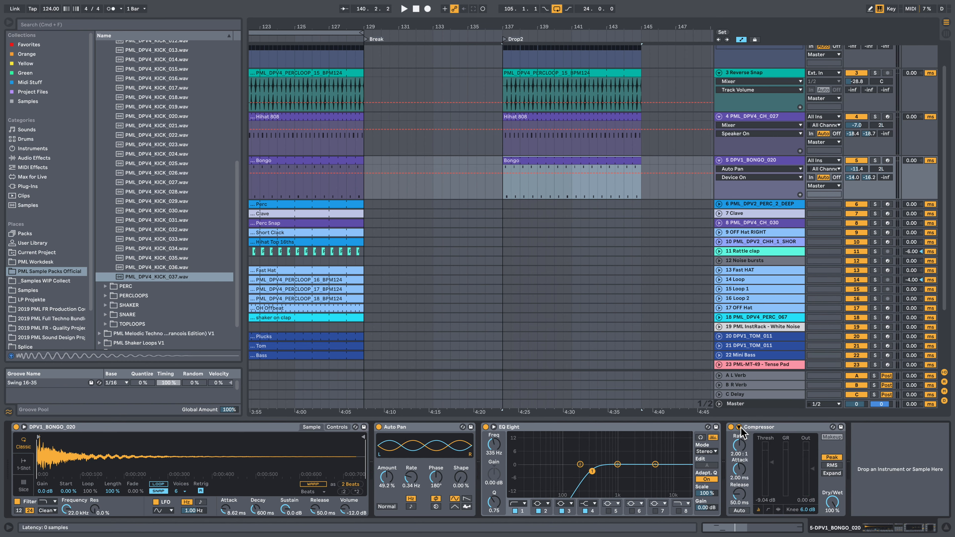
Copy two bars of the Perc clip to bar 137 in Drop2 and unfold the PML_DPV2_PERC_2_DEEP track.
{"action": "scroll", "coordinate": [608, 316], "scroll_direction": "up", "scroll_amount": 3}
{"action": "scroll", "coordinate": [570, 313], "scroll_direction": "down", "scroll_amount": 1}
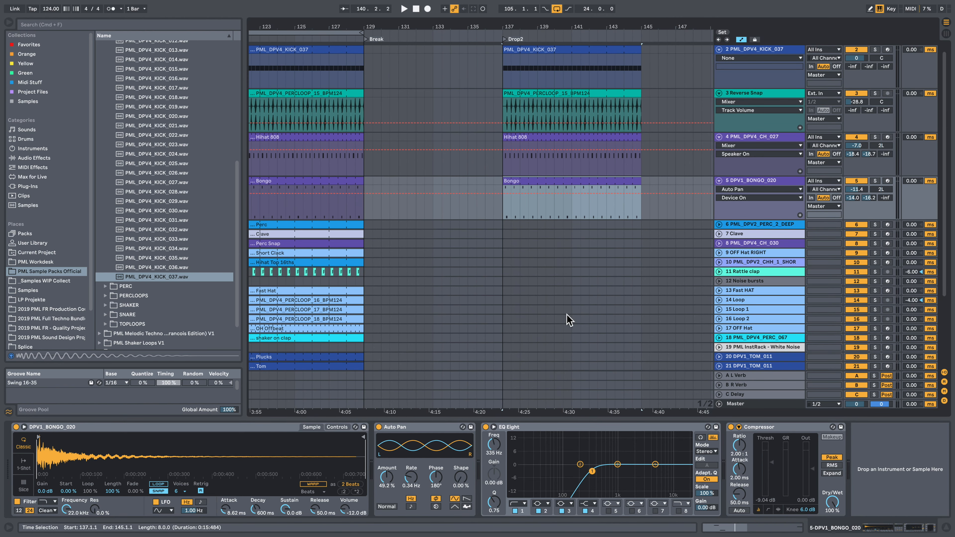
{"action": "left_click_drag", "start_coordinate": [393, 224], "coordinate": [512, 226]}
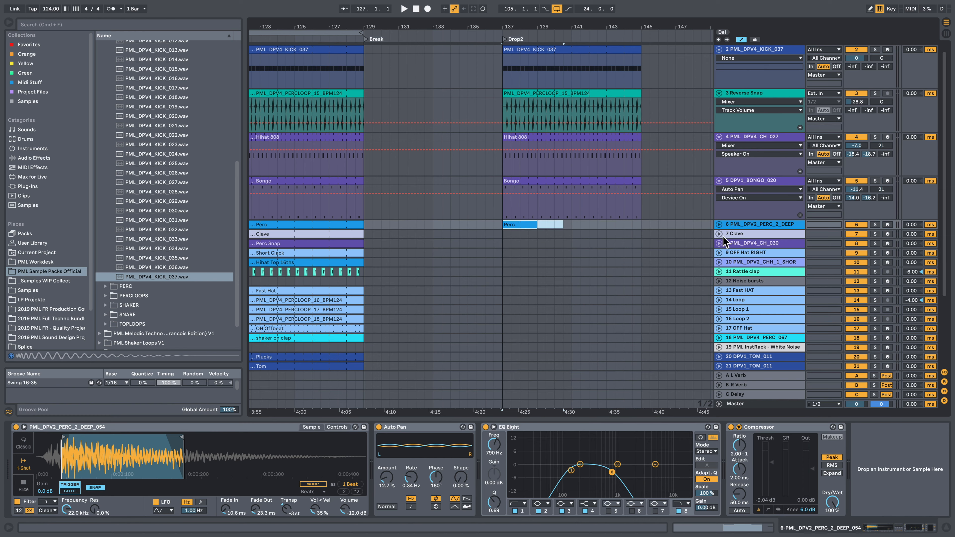
{"action": "left_click", "coordinate": [719, 224]}
{"action": "left_click", "coordinate": [530, 226]}
Solo the Perc track to hear it from bar 137 and extend its Drop2 clip to bar 145.
{"action": "left_click", "coordinate": [875, 225]}
{"action": "key", "text": "space"}
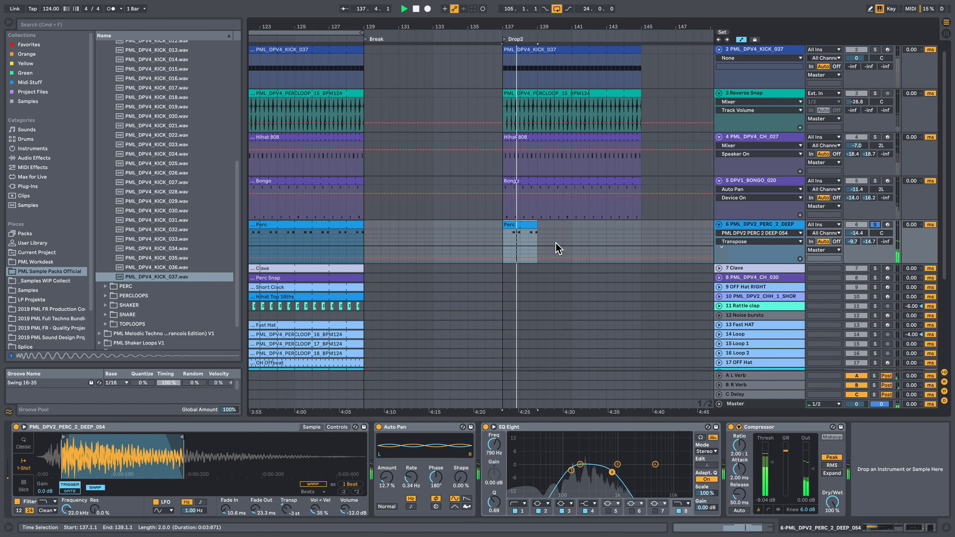
{"action": "key", "text": "space"}
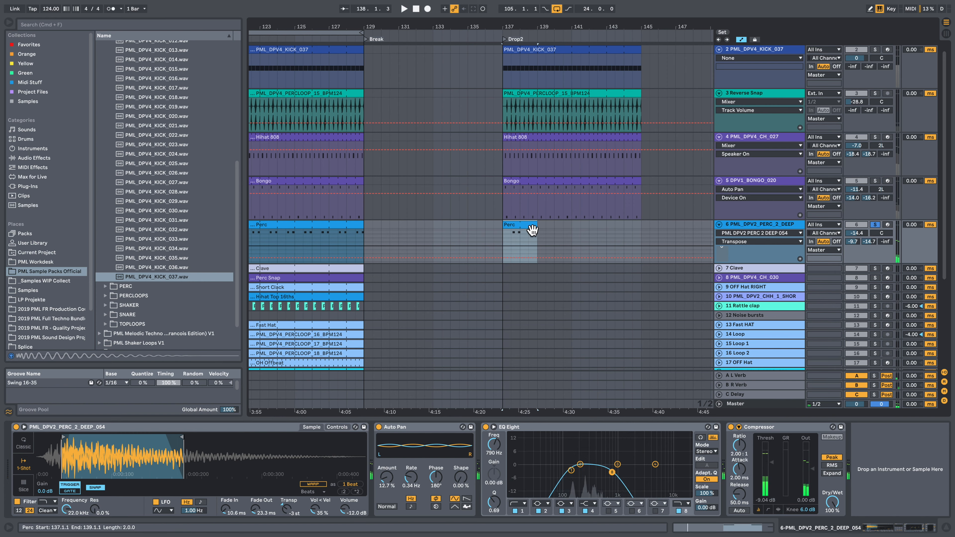
{"action": "left_click_drag", "start_coordinate": [537, 225], "coordinate": [641, 226]}
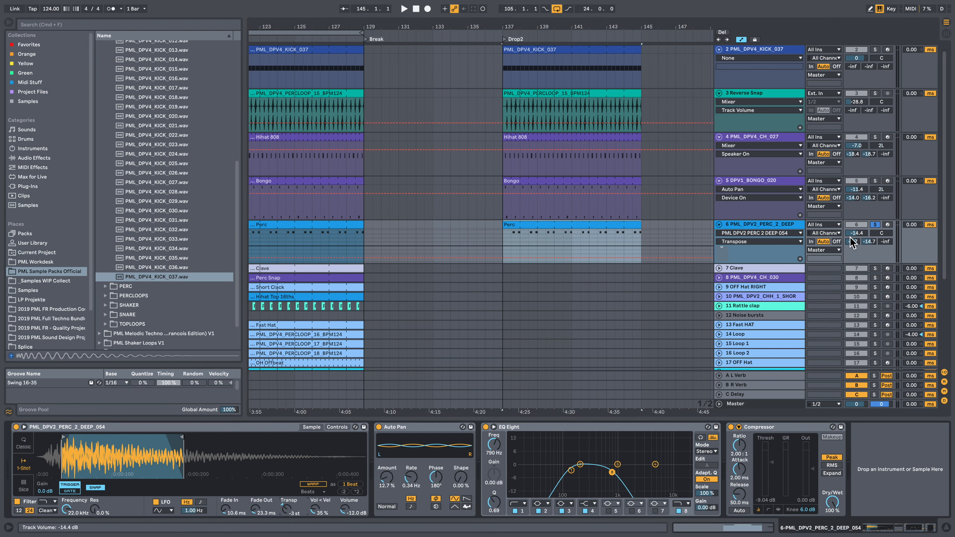
Try the Perc sampler's Transpose at +9 st during playback and return it to -3 st.
{"action": "left_click", "coordinate": [511, 243]}
{"action": "left_click", "coordinate": [291, 516]}
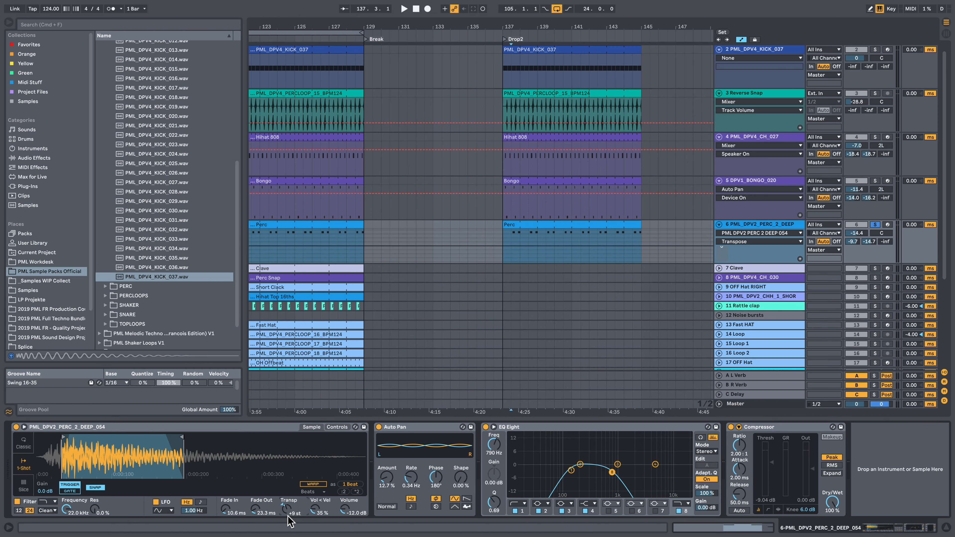
{"action": "key", "text": "space"}
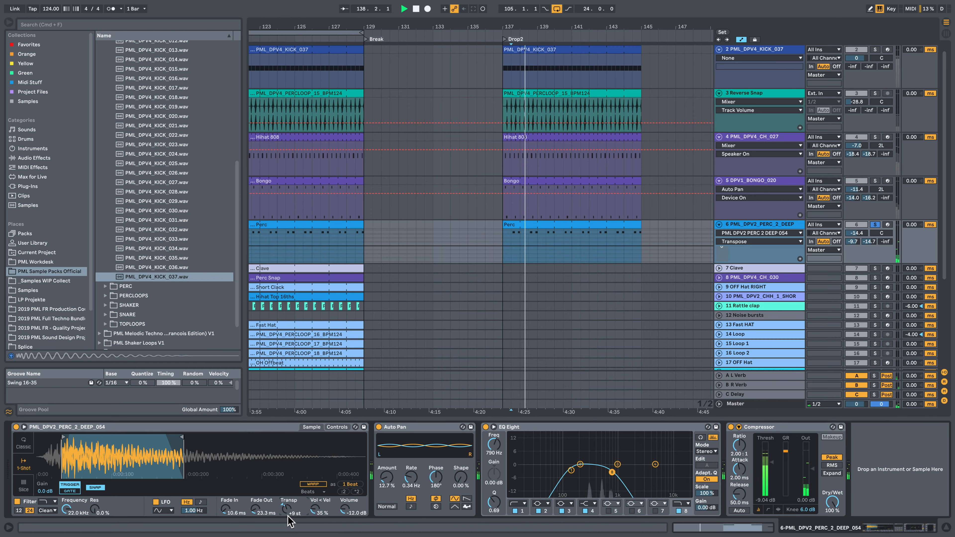
{"action": "mouse_move", "coordinate": [288, 516]}
{"action": "left_mouse_down"}
{"action": "mouse_move", "coordinate": [288, 500]}
{"action": "mouse_move", "coordinate": [288, 532]}
{"action": "left_mouse_up"}
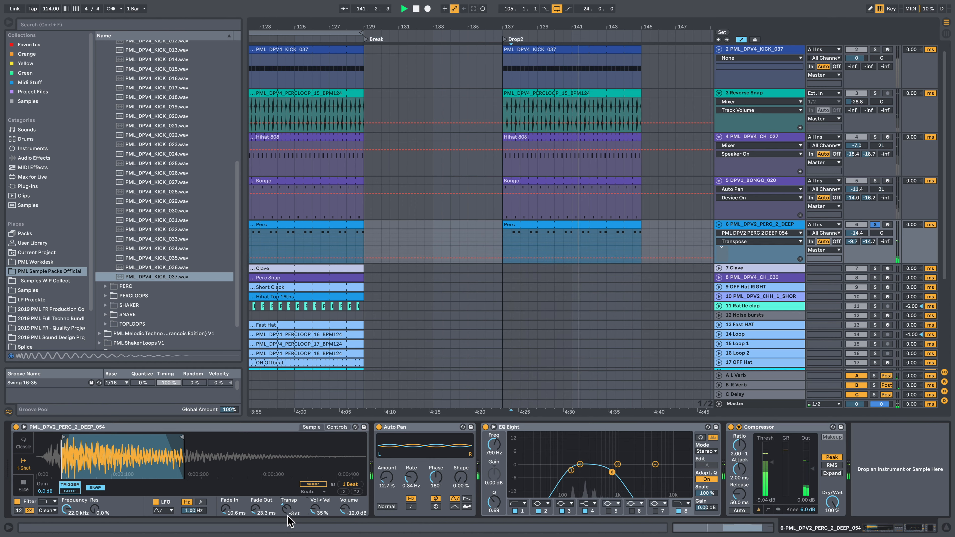
{"action": "key", "text": "space"}
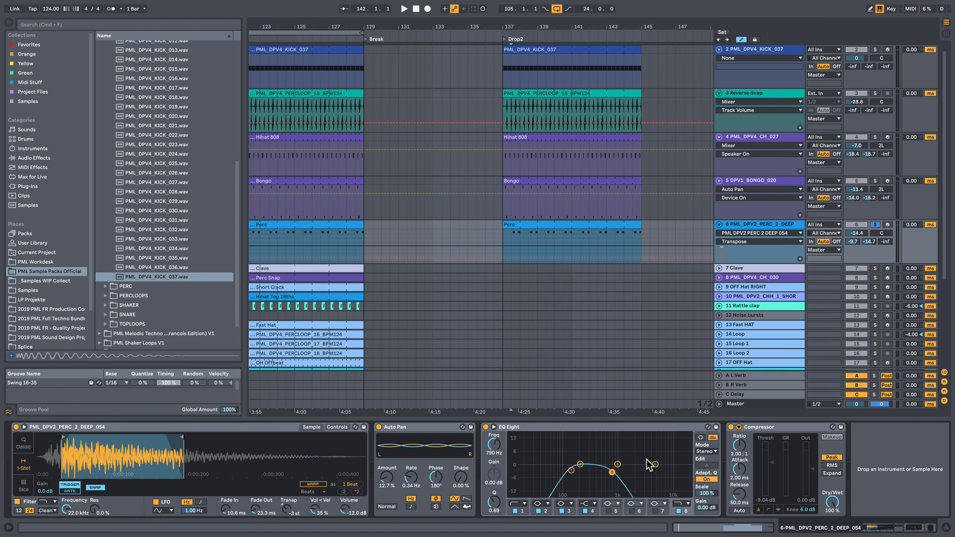
Solo the Bongo track alongside Perc and play the two percussion layers together in Drop2.
{"action": "left_click", "coordinate": [875, 181]}
{"action": "key", "text": "space"}
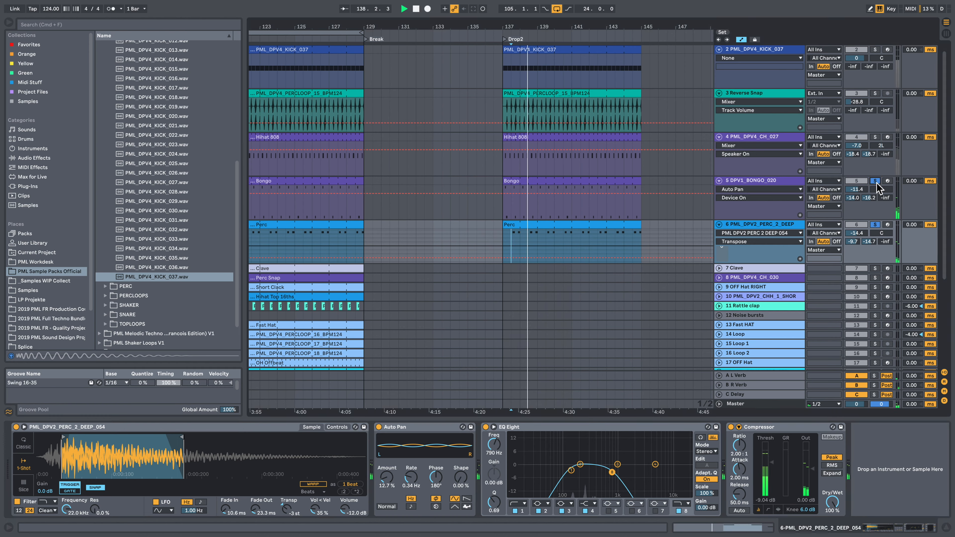
Unsolo the Perc and Bongo tracks and play the full groove in Drop2.
{"action": "key", "text": "space"}
{"action": "left_click", "coordinate": [515, 225]}
{"action": "left_click", "coordinate": [875, 225]}
{"action": "left_click", "coordinate": [874, 181]}
{"action": "key", "text": "space"}
{"action": "scroll", "coordinate": [371, 264], "scroll_direction": "down", "scroll_amount": 1}
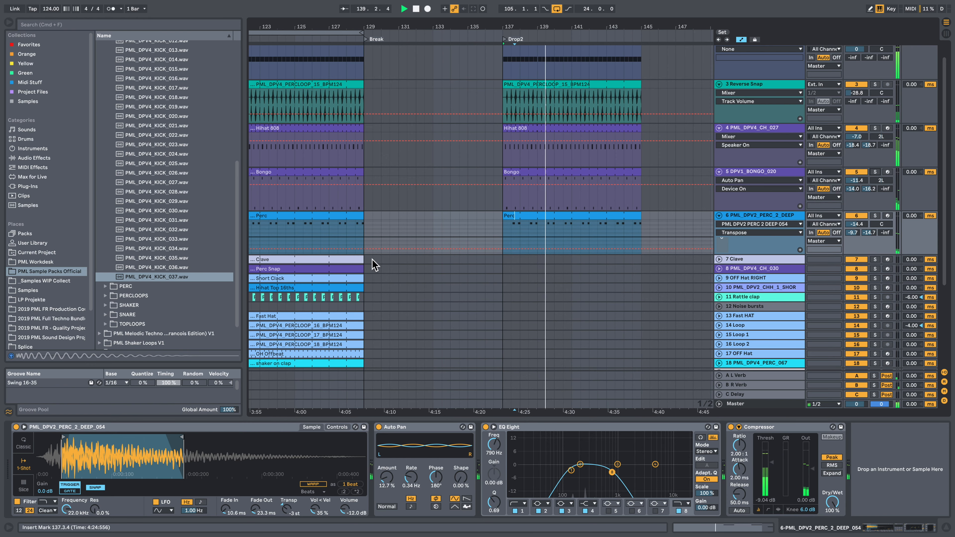
Unfold the Clave track and copy the last two bars of its clip to bar 137 in Drop2.
{"action": "key", "text": "space"}
{"action": "left_click", "coordinate": [718, 259]}
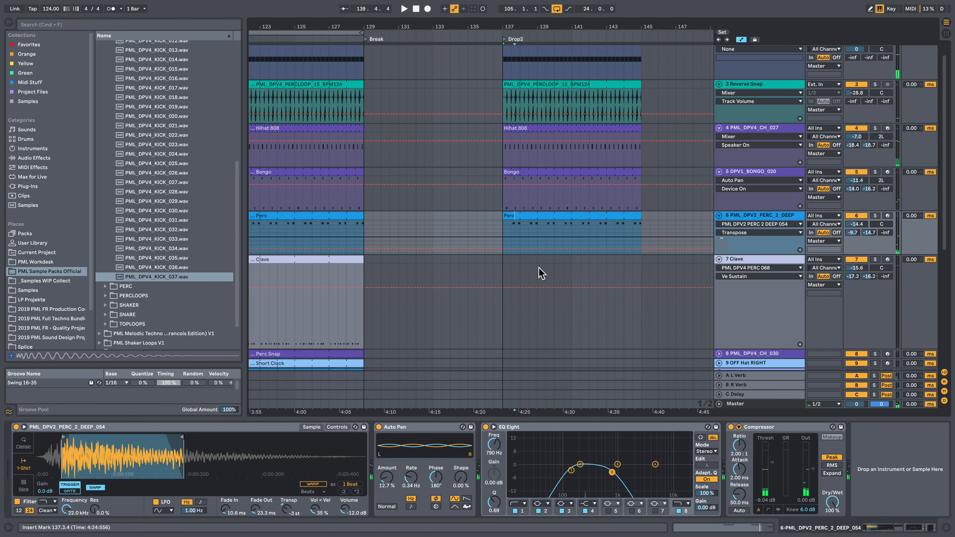
{"action": "left_click", "coordinate": [330, 272]}
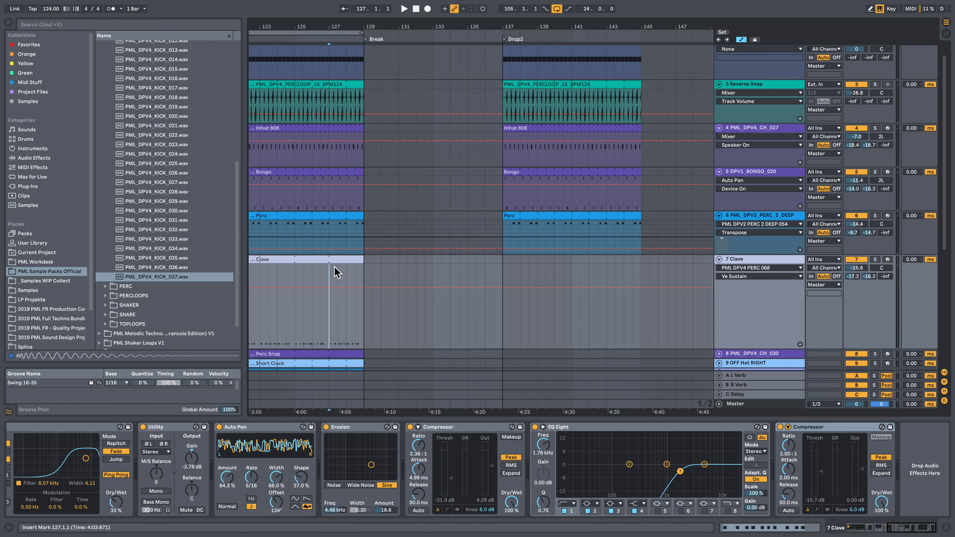
{"action": "left_click_drag", "start_coordinate": [334, 269], "coordinate": [516, 271]}
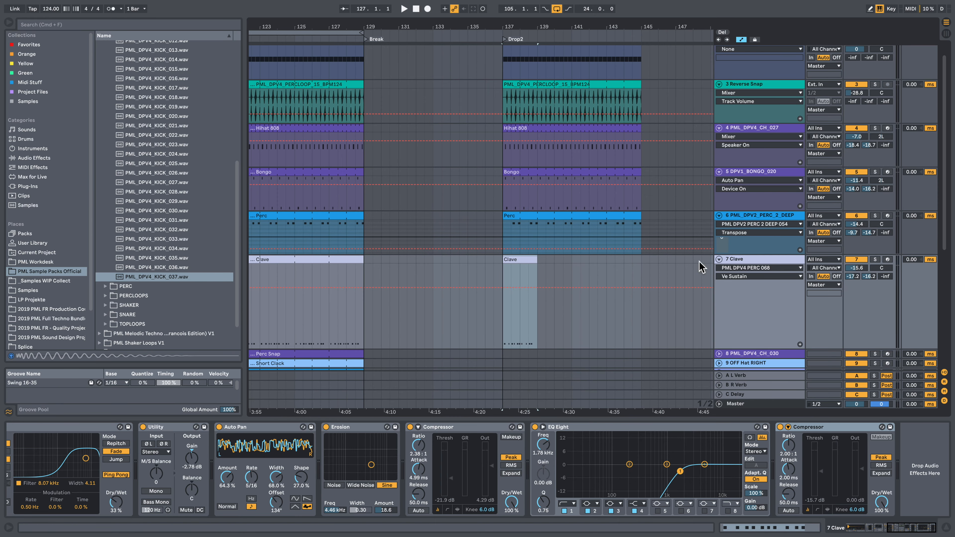
Open the copied Clave clip and examine its C3 note pattern during playback.
{"action": "double_click", "coordinate": [528, 269]}
{"action": "left_click", "coordinate": [458, 301]}
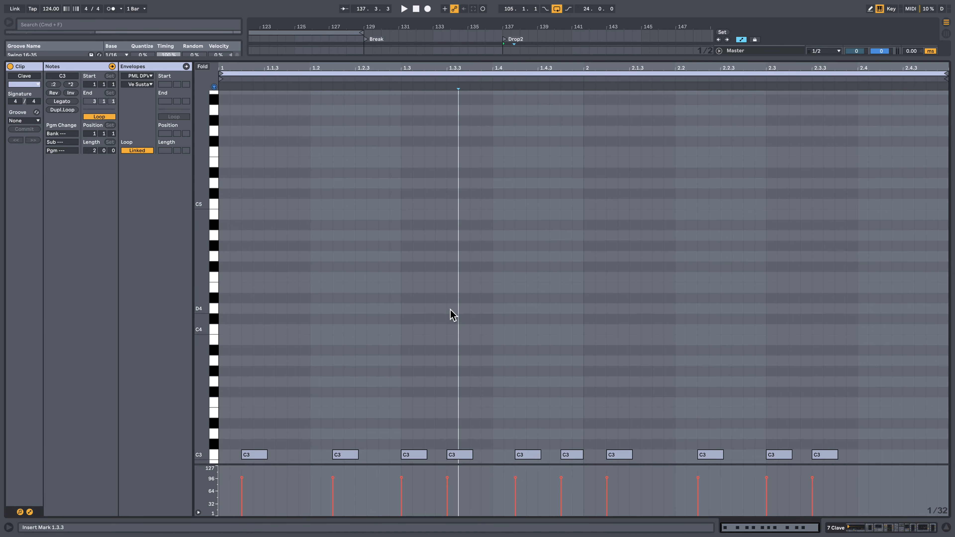
{"action": "scroll", "coordinate": [491, 306], "scroll_direction": "up", "scroll_amount": 3}
{"action": "key", "text": "space"}
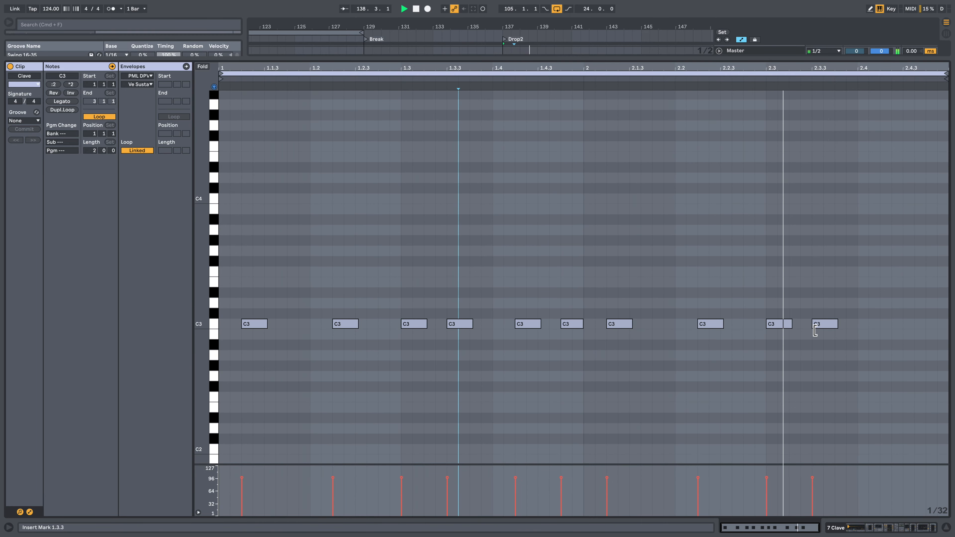
Extend the Drop2 Clave clip to bar 145 and play the Clave track soloed.
{"action": "left_click", "coordinate": [878, 528]}
{"action": "left_click", "coordinate": [567, 84]}
{"action": "key", "text": "space"}
{"action": "key", "text": "space"}
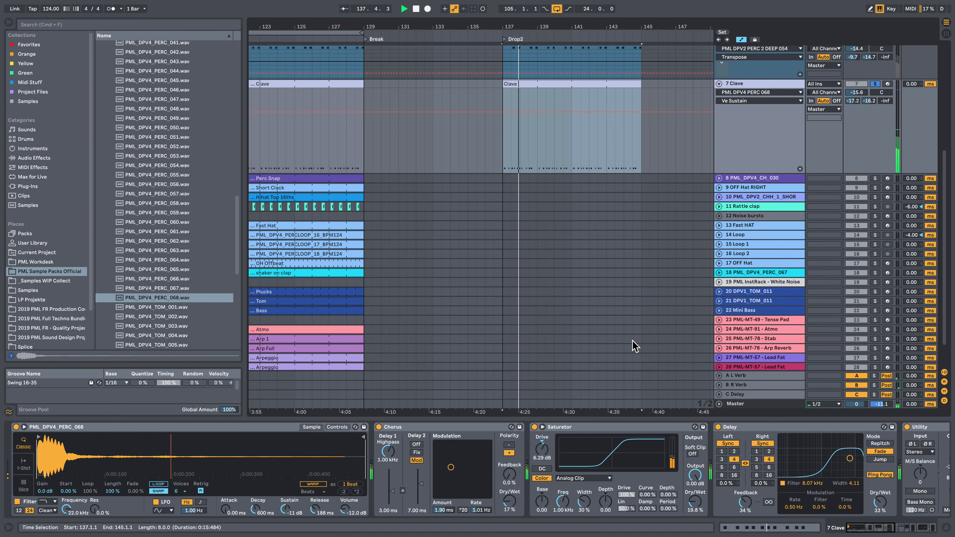
{"action": "left_click_drag", "start_coordinate": [876, 528], "coordinate": [882, 526]}
{"action": "key", "text": "space"}
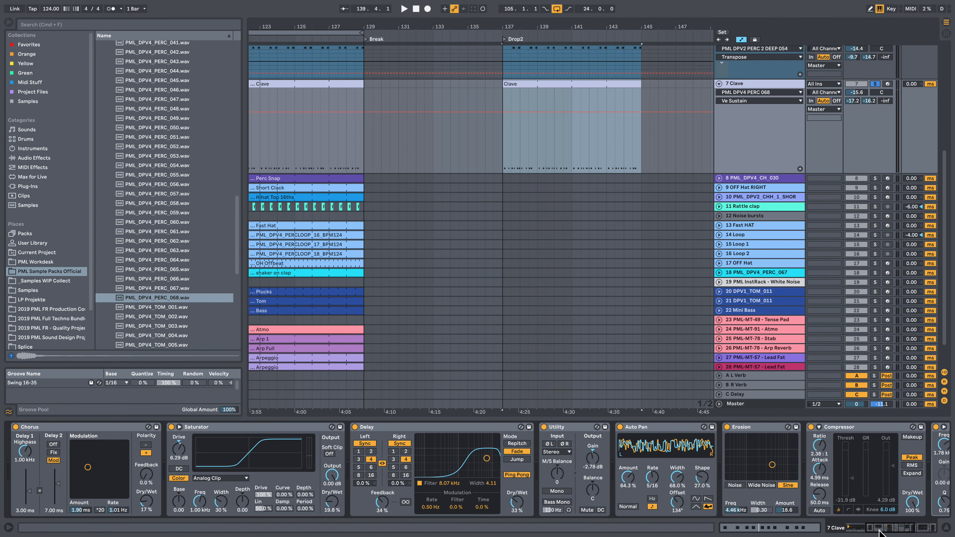
{"action": "left_click", "coordinate": [769, 528]}
{"action": "left_click", "coordinate": [458, 151]}
{"action": "key", "text": "space"}
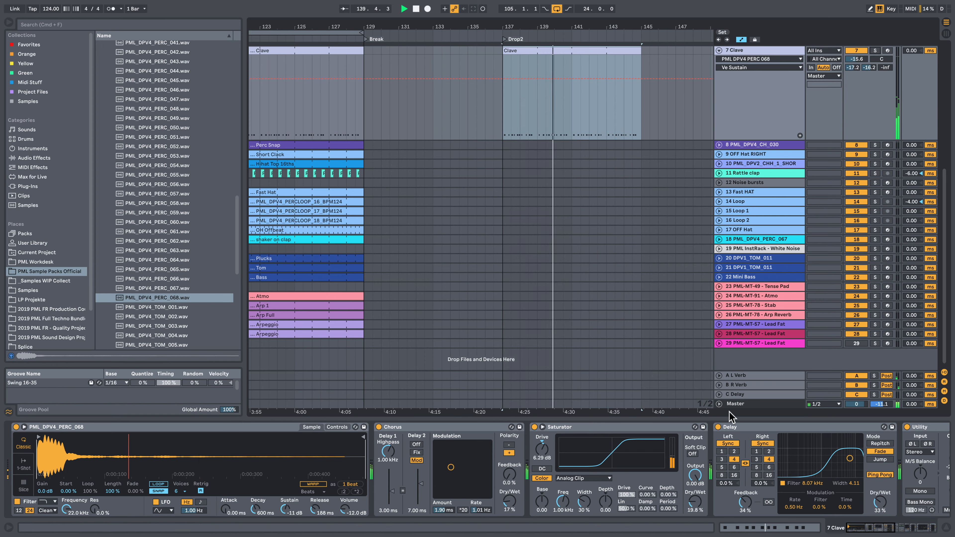
Switch off the Delay on the Clave track and inspect the reverbs on the L Verb and R Verb returns.
{"action": "key", "text": "space"}
{"action": "left_click", "coordinate": [718, 427]}
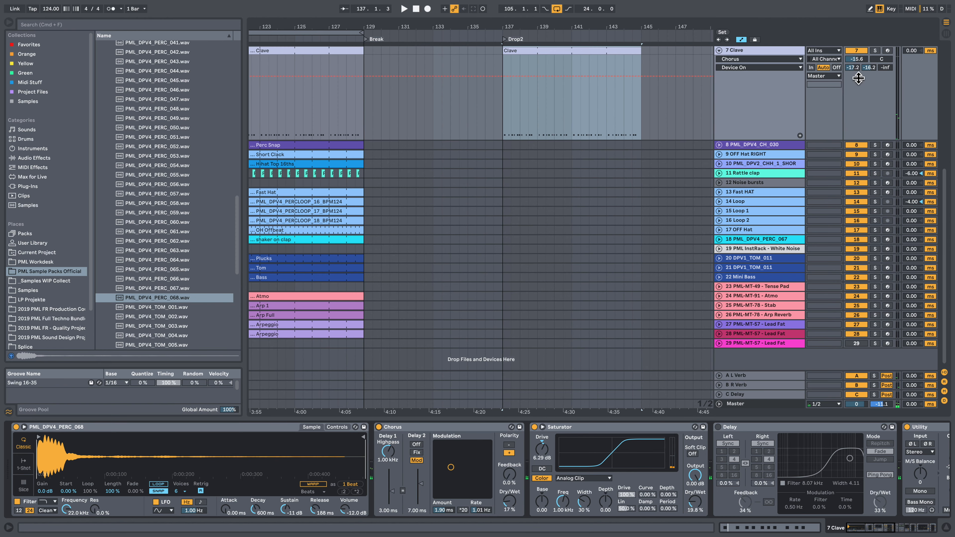
{"action": "left_click", "coordinate": [778, 376]}
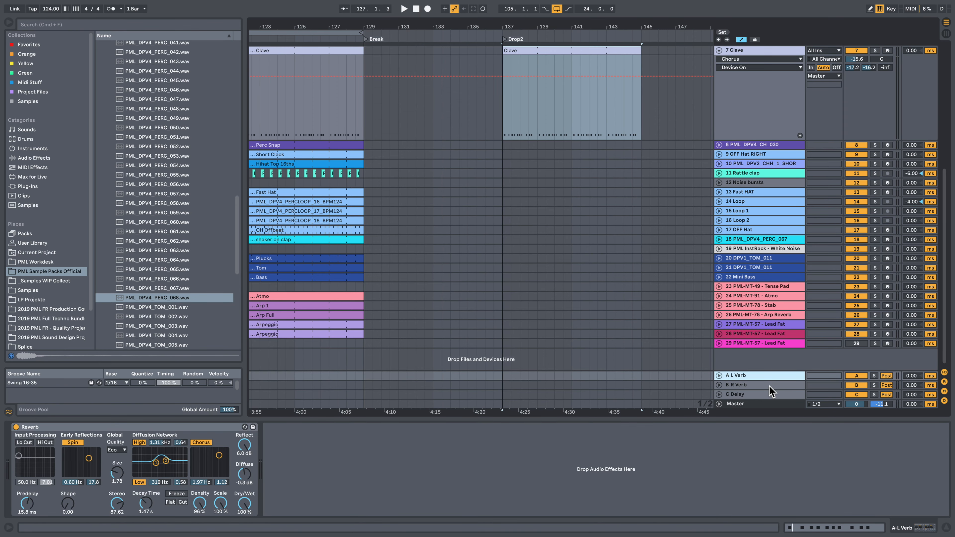
{"action": "left_click", "coordinate": [769, 385]}
{"action": "left_click", "coordinate": [767, 376]}
Play the soloed Bongo with the L Verb and R Verb returns off and on, and solo the Clave alongside it.
{"action": "scroll", "coordinate": [866, 124], "scroll_direction": "up", "scroll_amount": 5}
{"action": "scroll", "coordinate": [901, 152], "scroll_direction": "up", "scroll_amount": 3}
{"action": "key", "text": "space"}
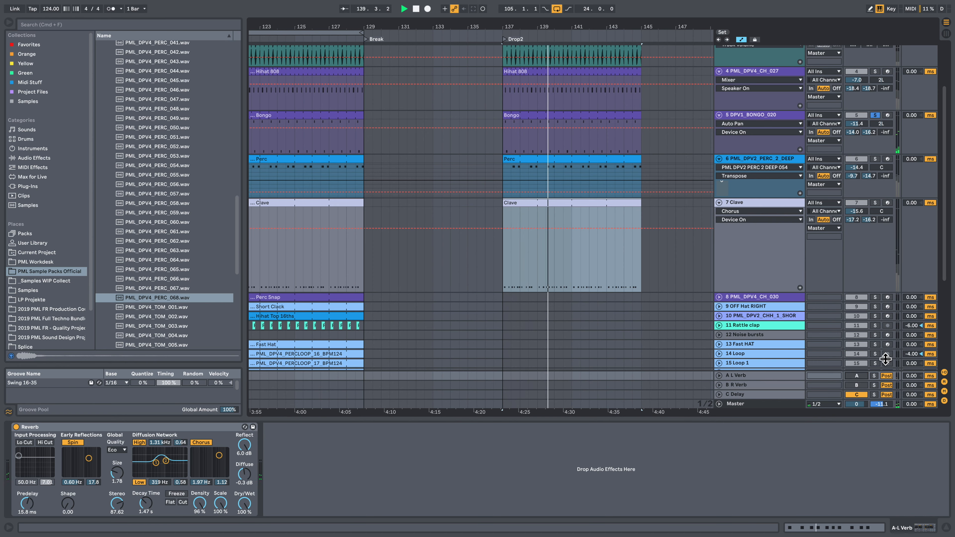
{"action": "key", "text": "space"}
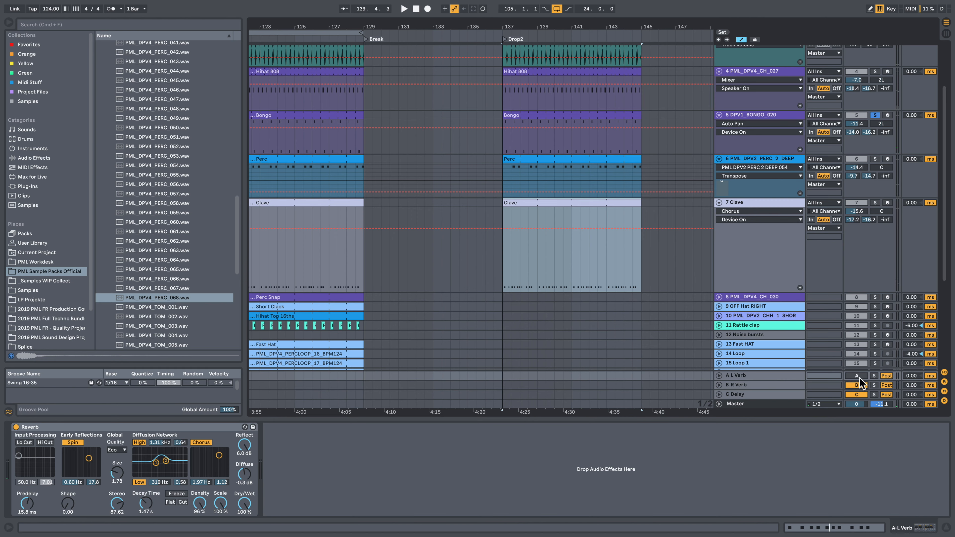
{"action": "key", "text": "space"}
{"action": "left_click", "coordinate": [875, 203]}
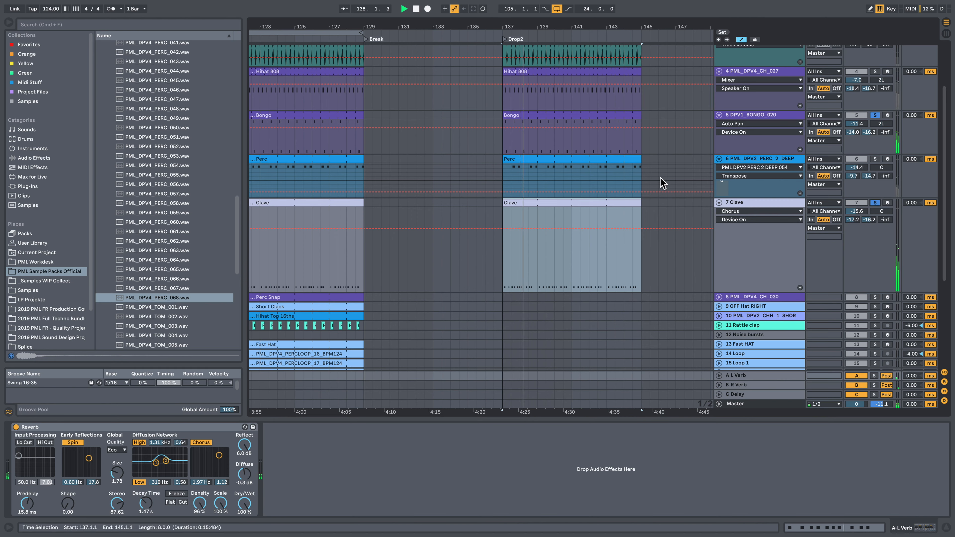
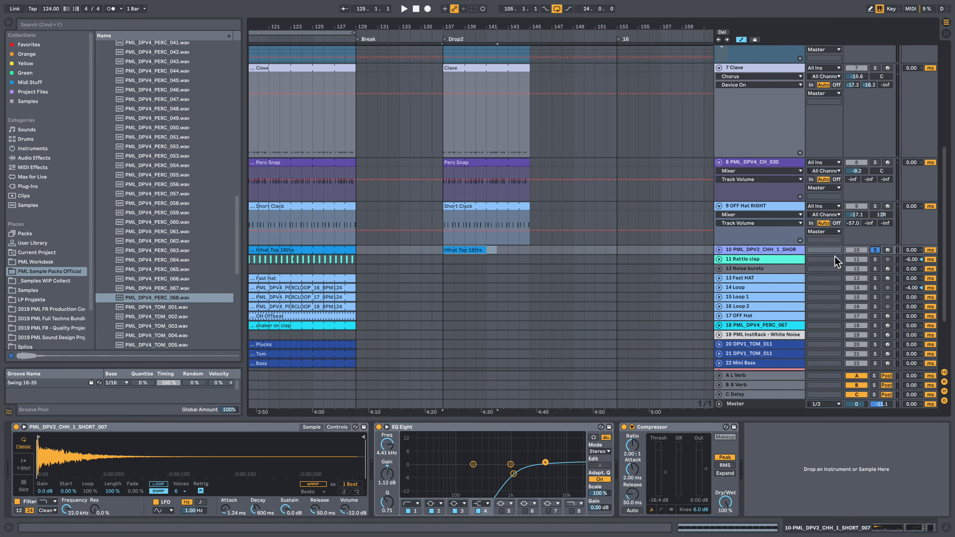
Open the Drop2 Hihat Top 16ths clip, enlarge its velocity lane and examine the velocity pattern during playback.
{"action": "key", "text": "space"}
{"action": "double_click", "coordinate": [470, 250]}
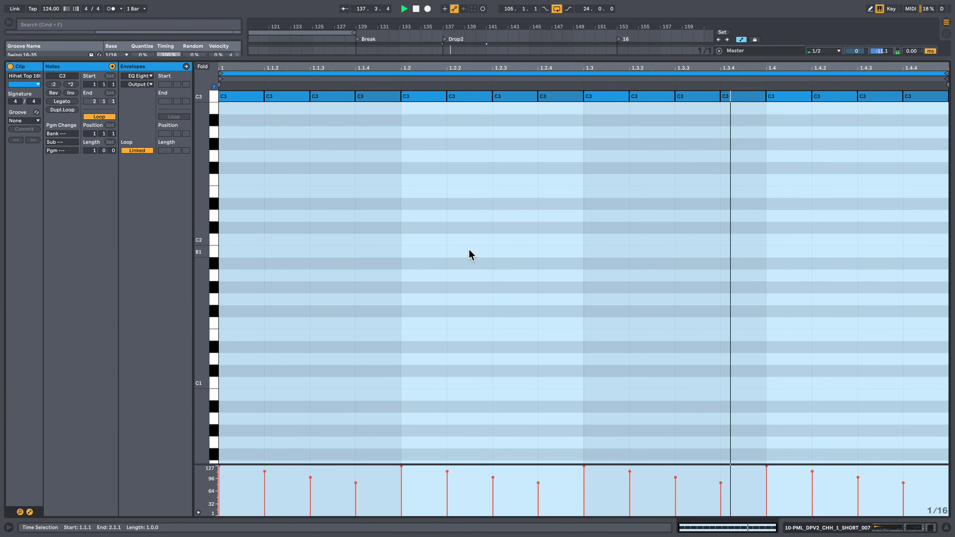
{"action": "left_click_drag", "start_coordinate": [334, 466], "coordinate": [222, 390]}
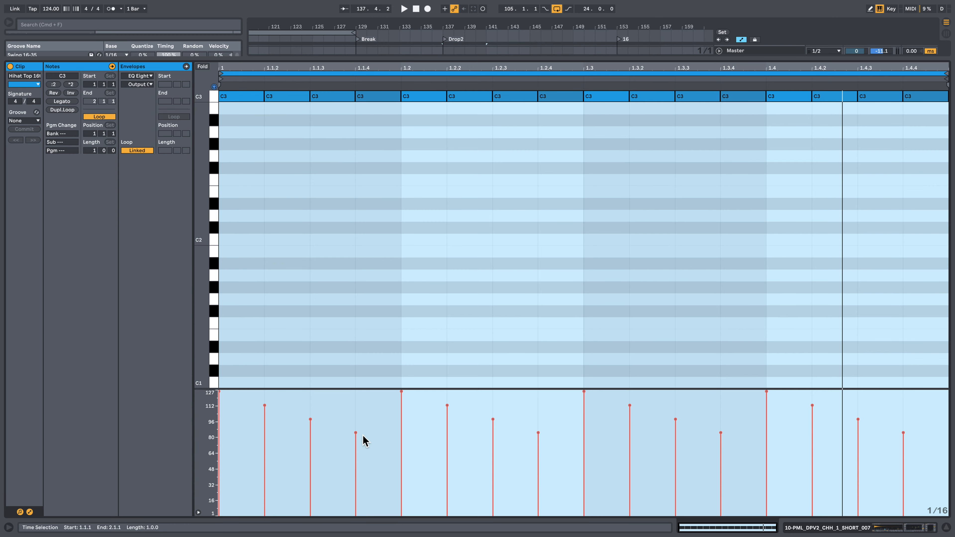
{"action": "left_click", "coordinate": [295, 243]}
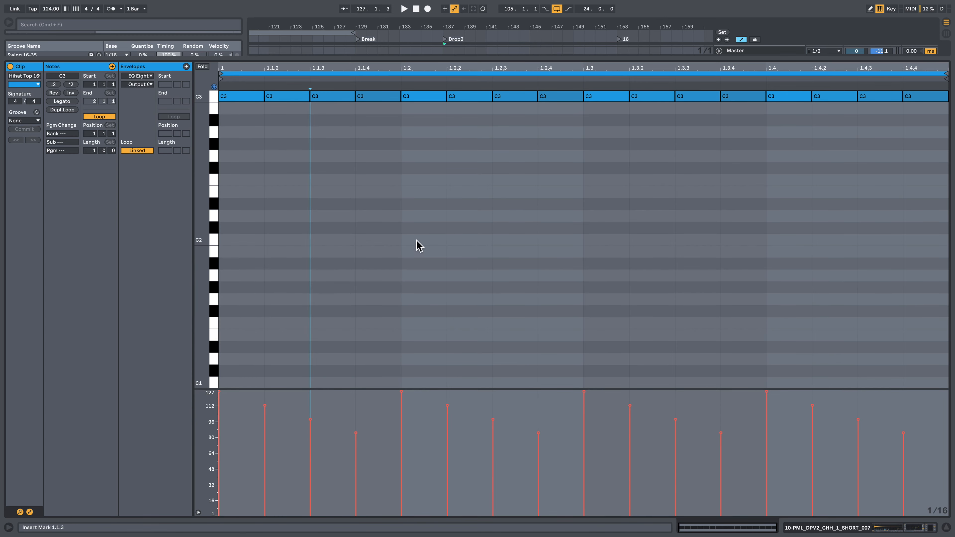
{"action": "key", "text": "space"}
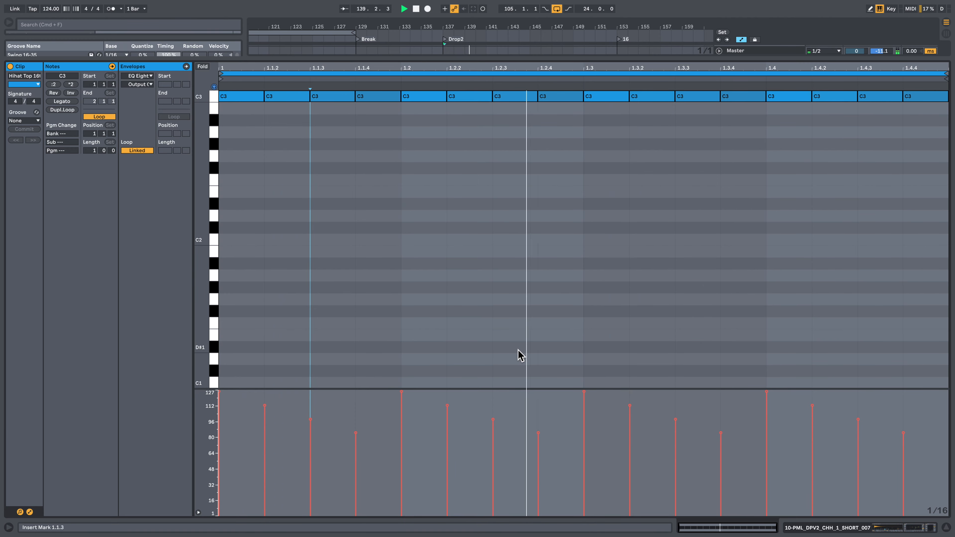
{"action": "key", "text": "space"}
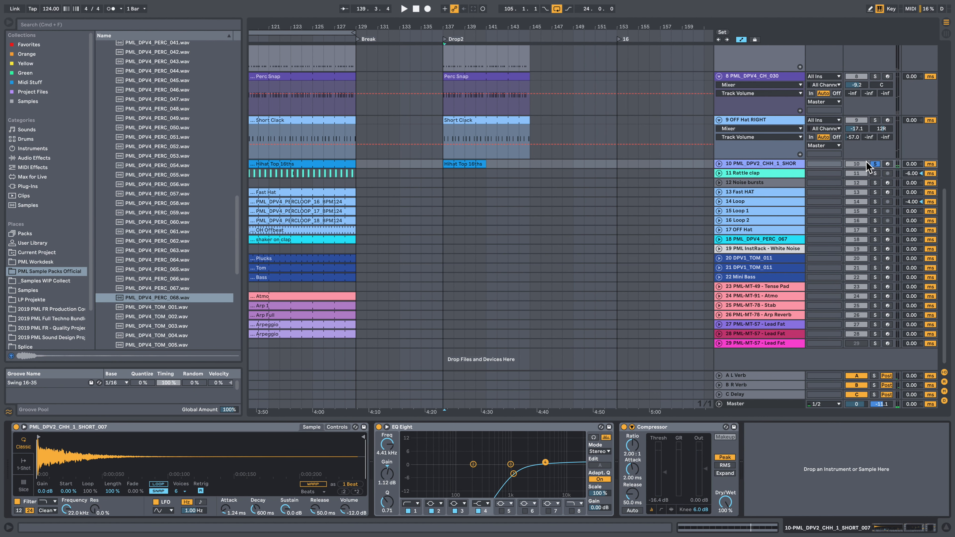
Unsolo the Hihat Top 16ths, compare its Compressor off and on in the groove, and extend the Drop2 clip to bar 145.
{"action": "left_click", "coordinate": [874, 163]}
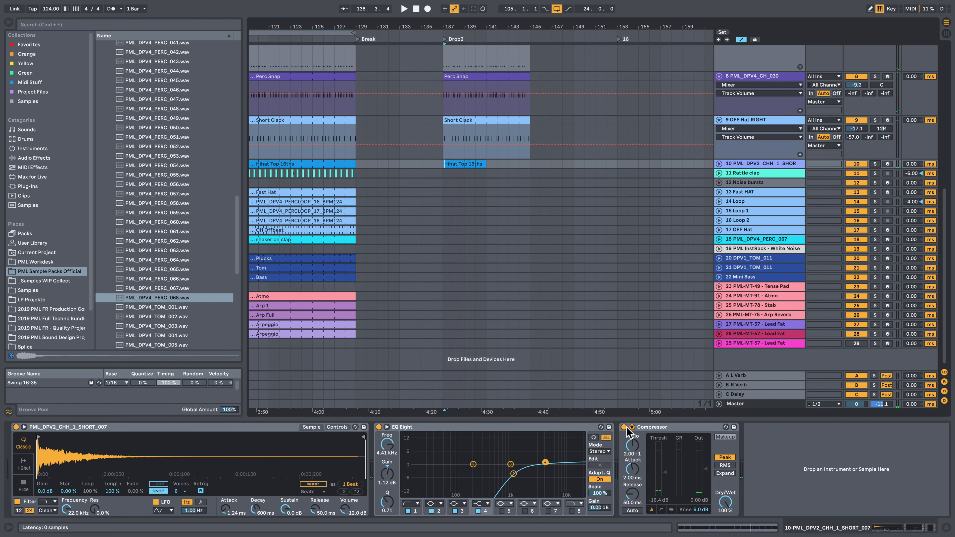
{"action": "left_click", "coordinate": [624, 427]}
{"action": "key", "text": "space"}
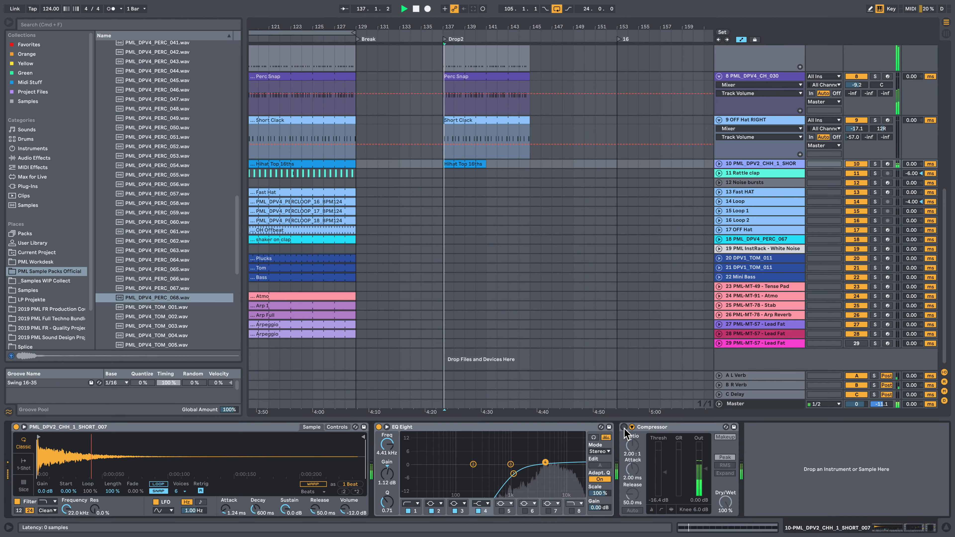
{"action": "left_click", "coordinate": [624, 427]}
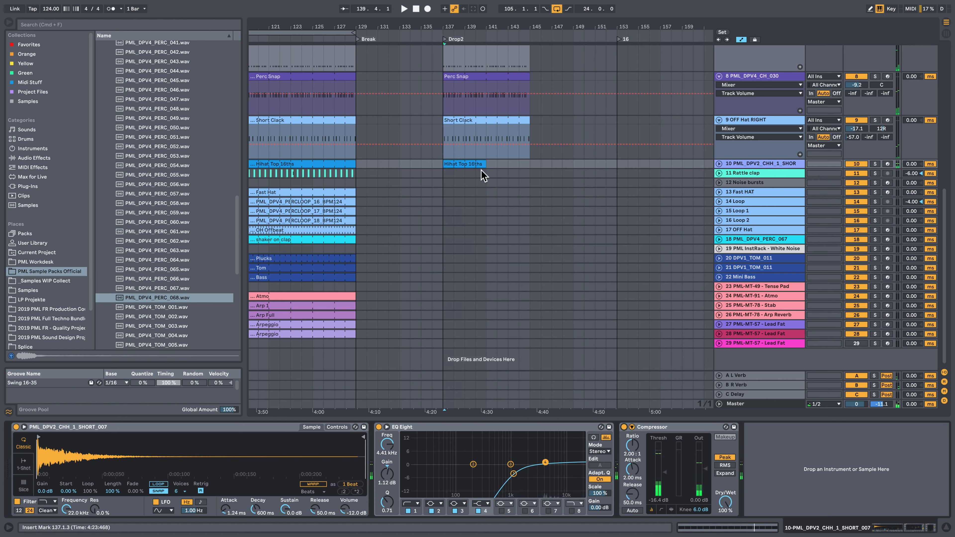
{"action": "left_click_drag", "start_coordinate": [486, 166], "coordinate": [531, 161]}
Copy the last two bars of Rattle clap clips to bar 137 in Drop2 and unfold the track.
{"action": "left_click_drag", "start_coordinate": [331, 28], "coordinate": [362, 166]}
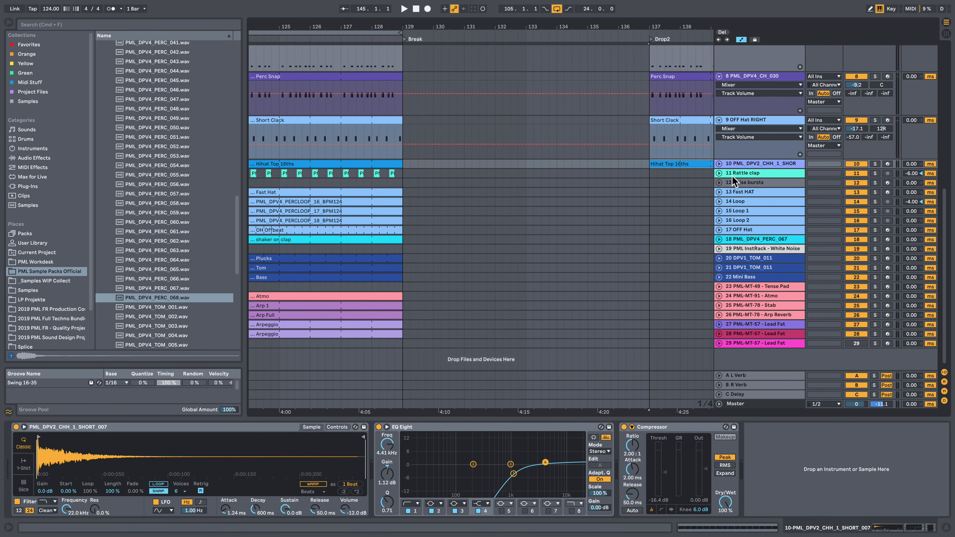
{"action": "left_click_drag", "start_coordinate": [404, 178], "coordinate": [349, 174]}
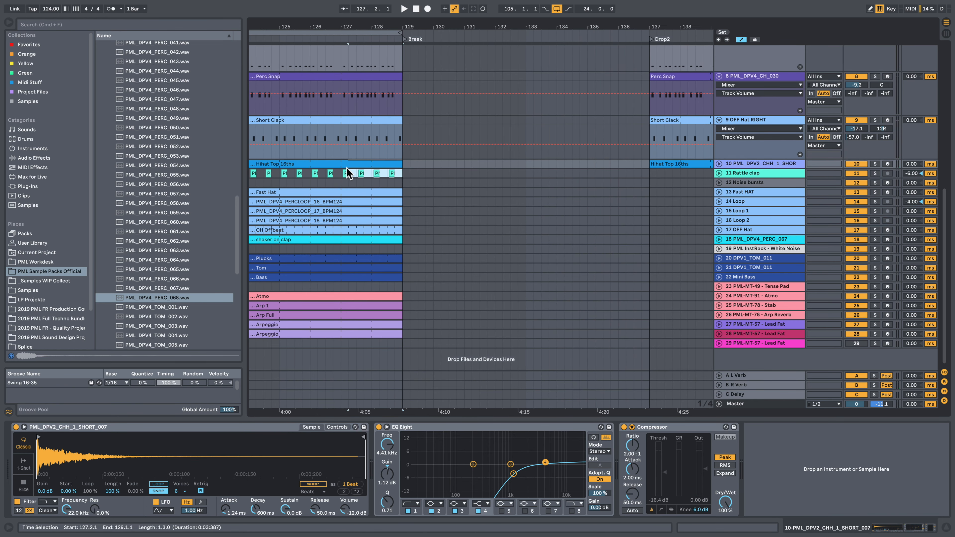
{"action": "left_click", "coordinate": [654, 179]}
{"action": "key", "text": "ctrl+v"}
{"action": "key", "text": "z"}
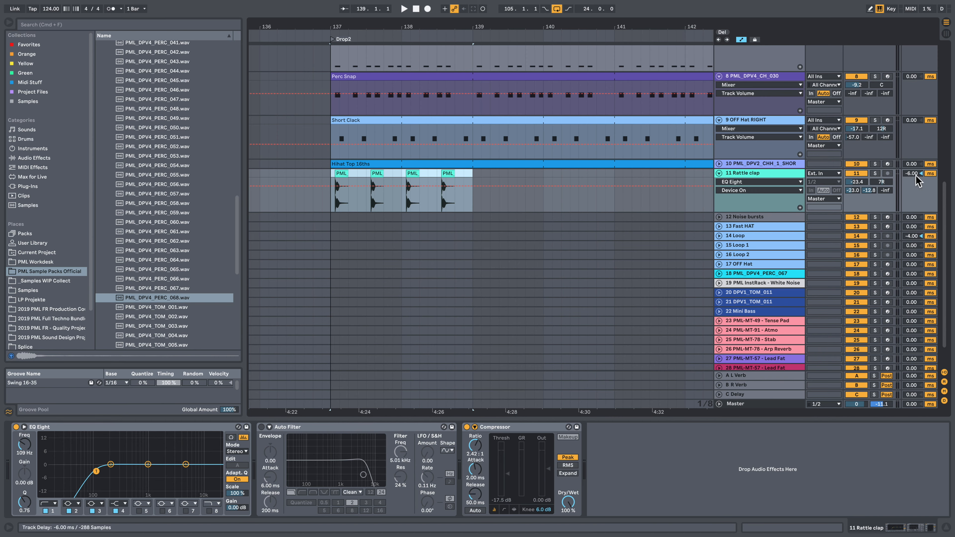
Play the groove from bar 137 to hear the off-grid Rattle clap hits against the other layers.
{"action": "left_click_drag", "start_coordinate": [340, 25], "coordinate": [340, 67]}
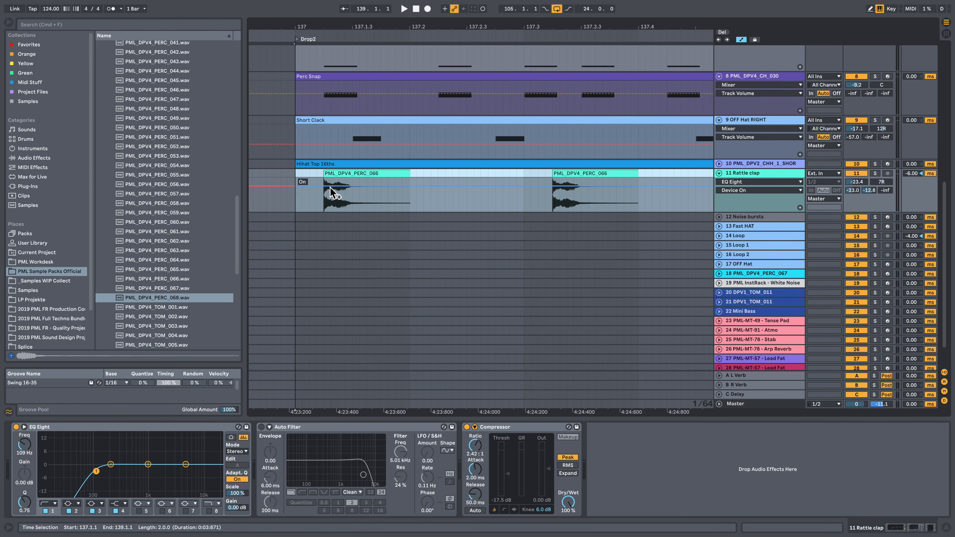
{"action": "left_click", "coordinate": [301, 200]}
{"action": "key", "text": "space"}
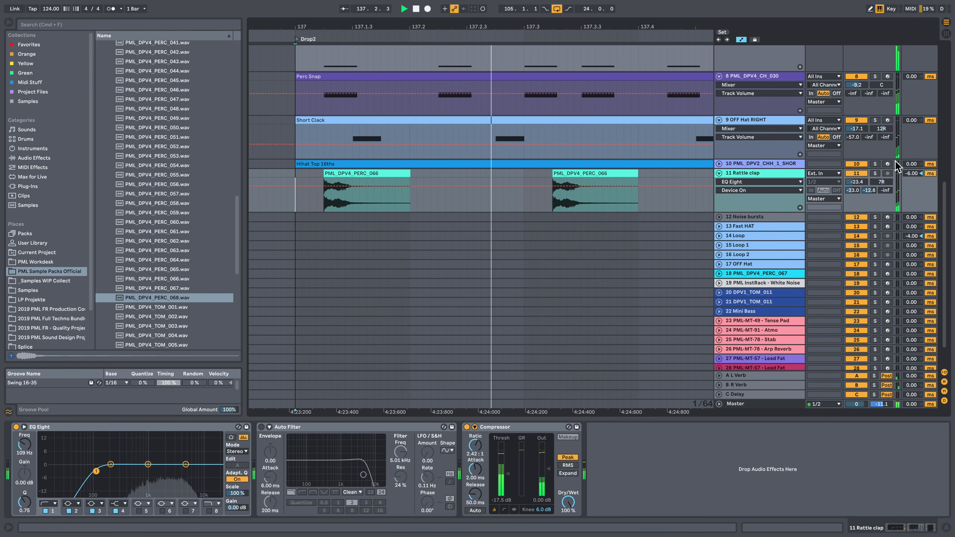
{"action": "left_click_drag", "start_coordinate": [554, 33], "coordinate": [444, 13]}
{"action": "key", "text": "space"}
{"action": "key", "text": "space"}
{"action": "key", "text": "space"}
Solo the Rattle clap track to hear it alone from bar 137 and unsolo it.
{"action": "left_click", "coordinate": [874, 173]}
{"action": "key", "text": "space"}
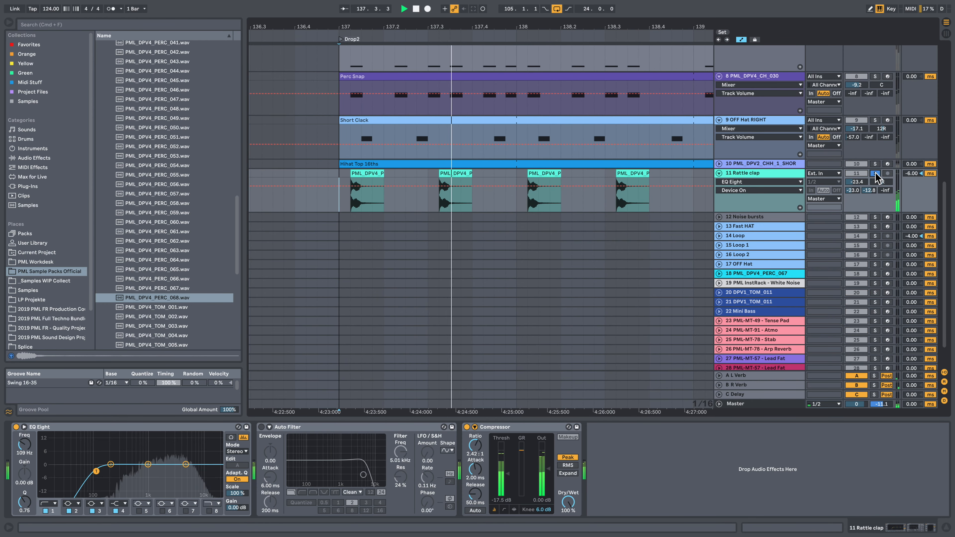
{"action": "left_click", "coordinate": [875, 173]}
{"action": "key", "text": "space"}
Play the Rattle clap in the full groove and repeat its two-bar pattern through Drop2 up to bar 147.
{"action": "key", "text": "space"}
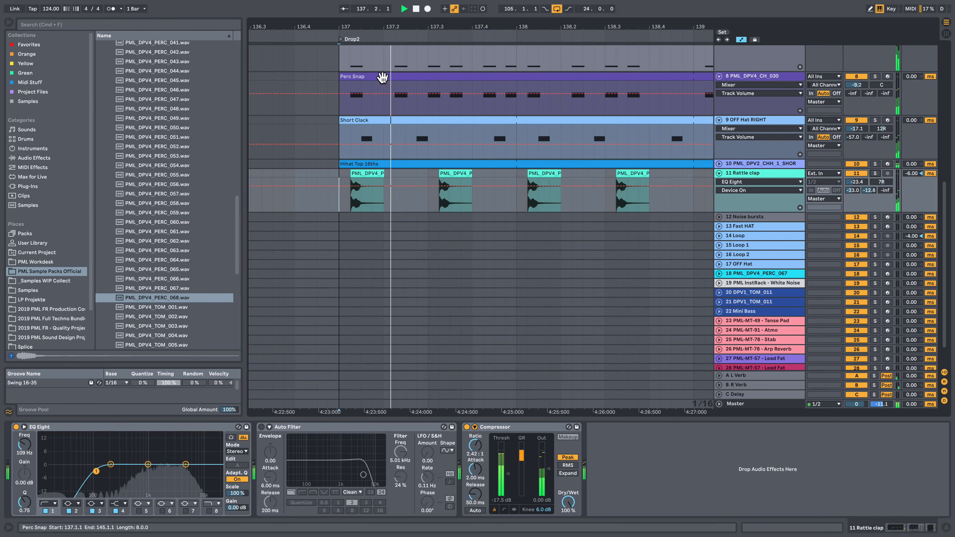
{"action": "left_click_drag", "start_coordinate": [396, 27], "coordinate": [293, 12]}
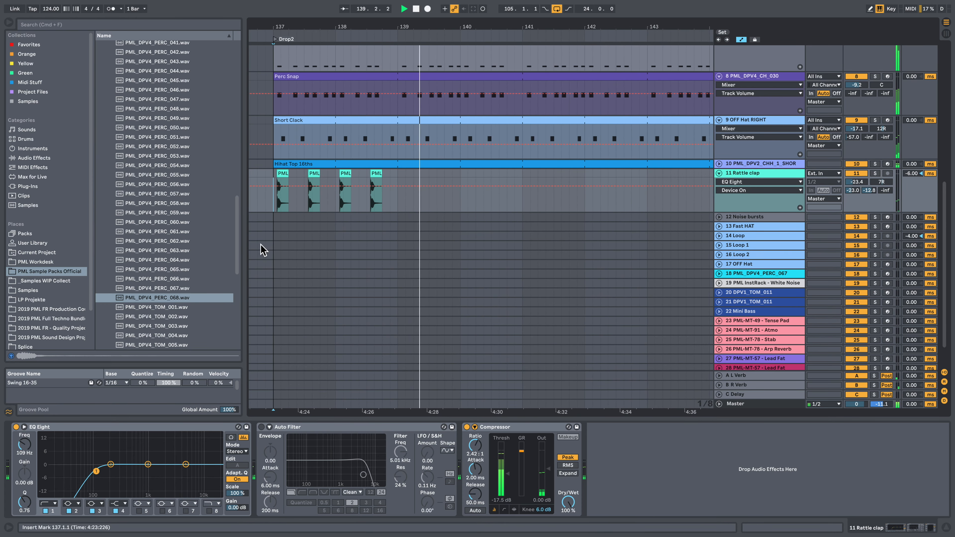
{"action": "left_click_drag", "start_coordinate": [401, 185], "coordinate": [284, 184]}
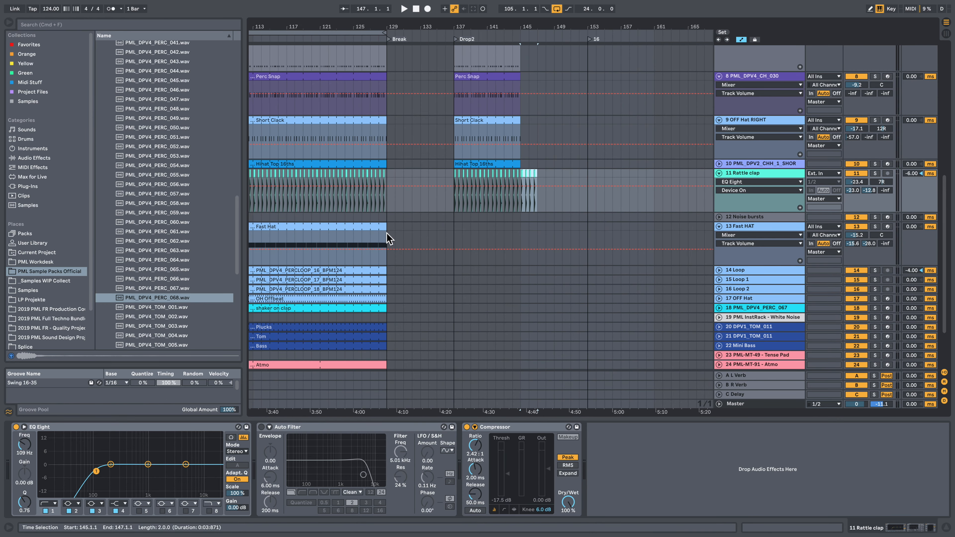
Copy part of the Fast Hat clip into Drop2 and open the copy's notes while playing the track soloed.
{"action": "left_click_drag", "start_coordinate": [389, 237], "coordinate": [459, 227]}
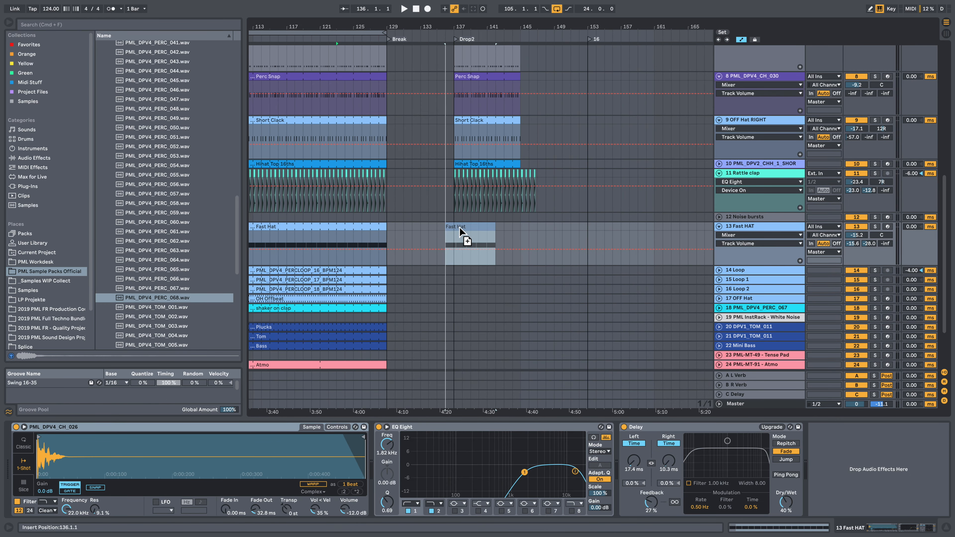
{"action": "left_click", "coordinate": [874, 227]}
{"action": "key", "text": "space"}
{"action": "double_click", "coordinate": [475, 232]}
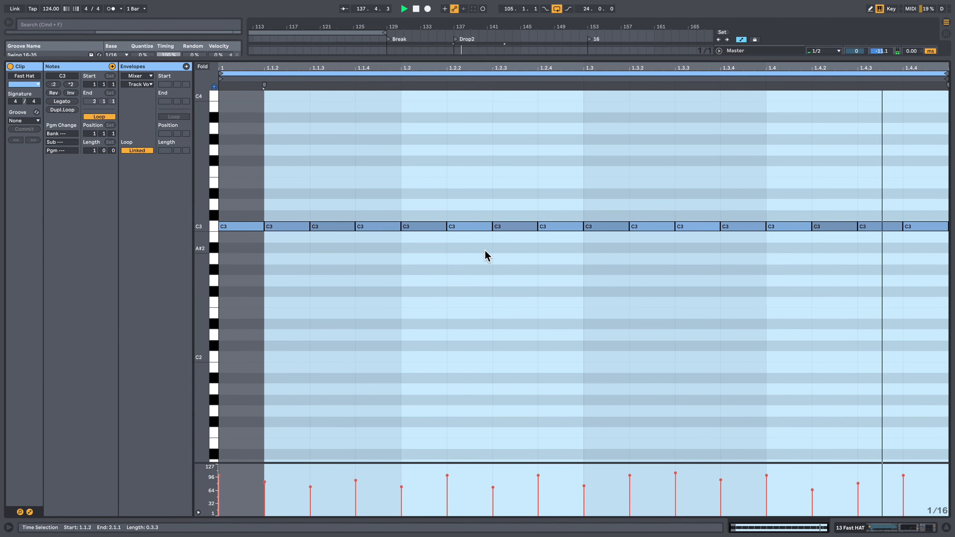
{"action": "left_click", "coordinate": [310, 329]}
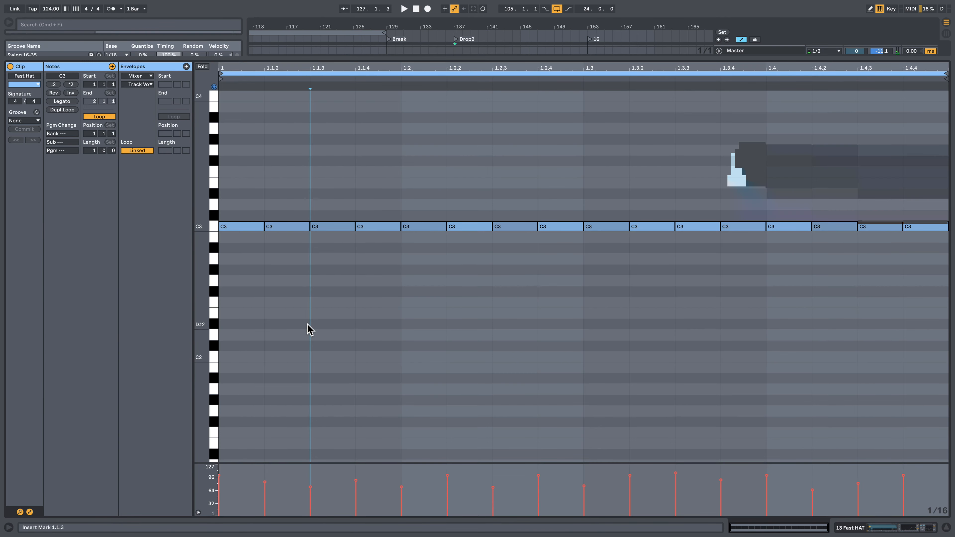
Enlarge the velocity lane of the Fast Hat clip and play it soloed to examine the note velocities, returning to the track's devices.
{"action": "left_click_drag", "start_coordinate": [214, 466], "coordinate": [243, 293]}
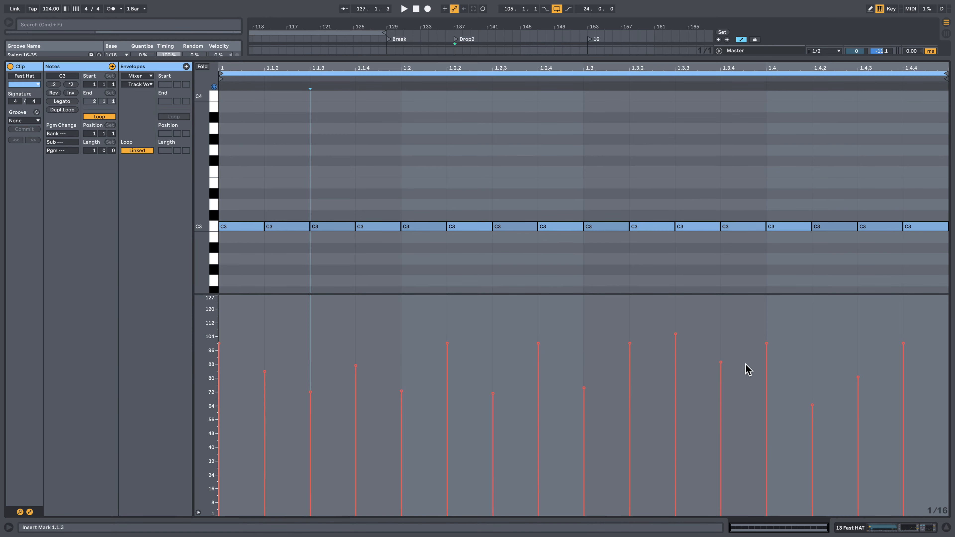
{"action": "key", "text": "space"}
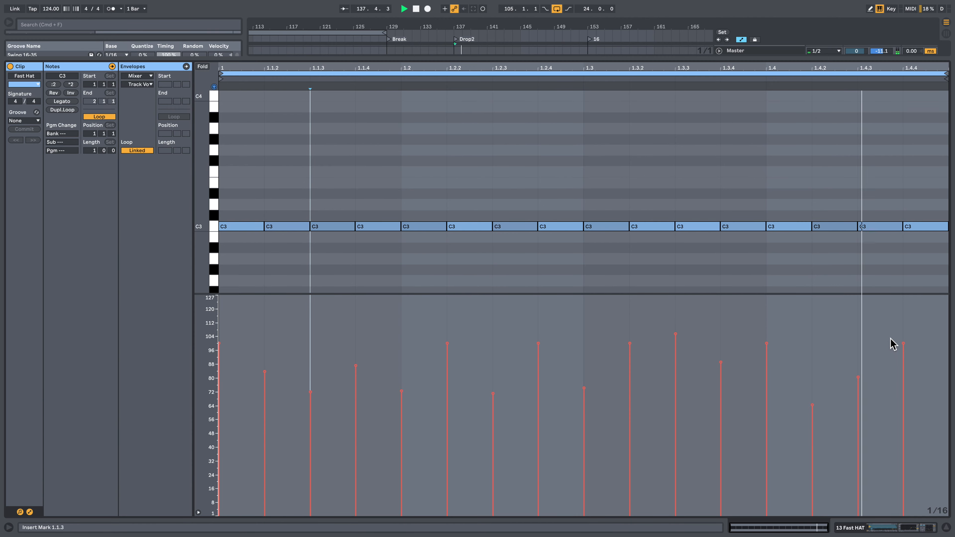
{"action": "left_click", "coordinate": [909, 528]}
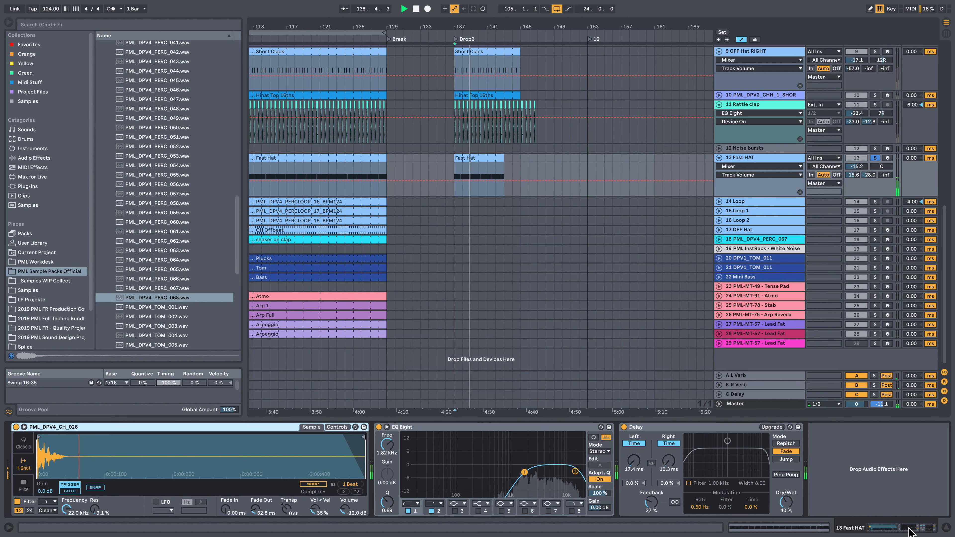
Unsolo the Fast Hat track and play the full groove from bar 137 to hear the hat among the other layers.
{"action": "left_click", "coordinate": [876, 159]}
{"action": "key", "text": "space"}
{"action": "key", "text": "space"}
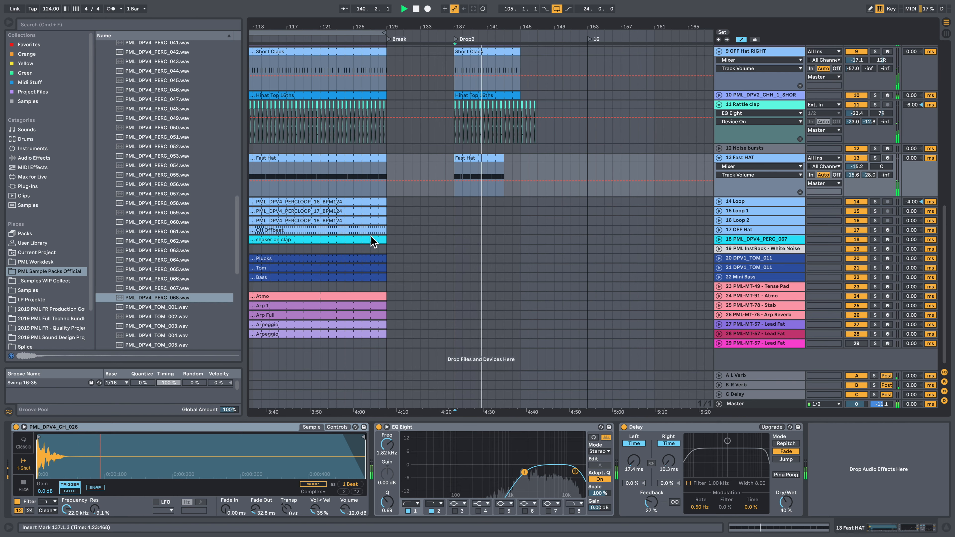
{"action": "key", "text": "space"}
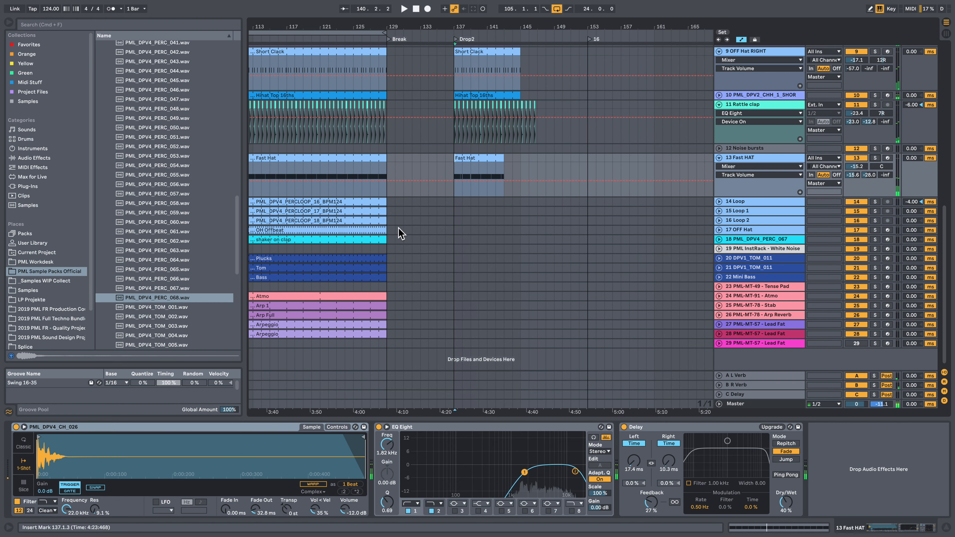
Copy the last three bars of the OH Offbeat clip to bar 137 and extend both this copy and Fast Hat to bar 145.
{"action": "left_click", "coordinate": [718, 229]}
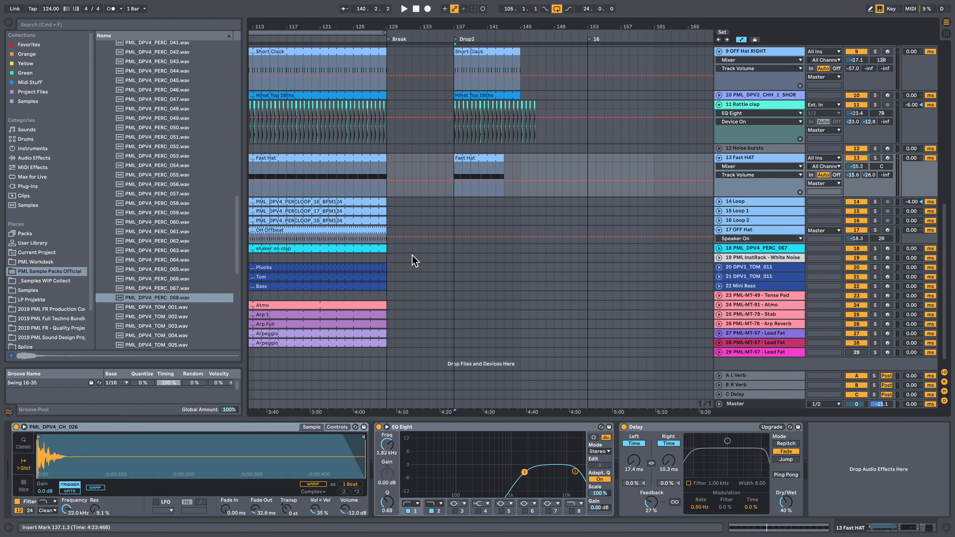
{"action": "left_click", "coordinate": [400, 230]}
{"action": "left_click_drag", "start_coordinate": [359, 237], "coordinate": [460, 229]}
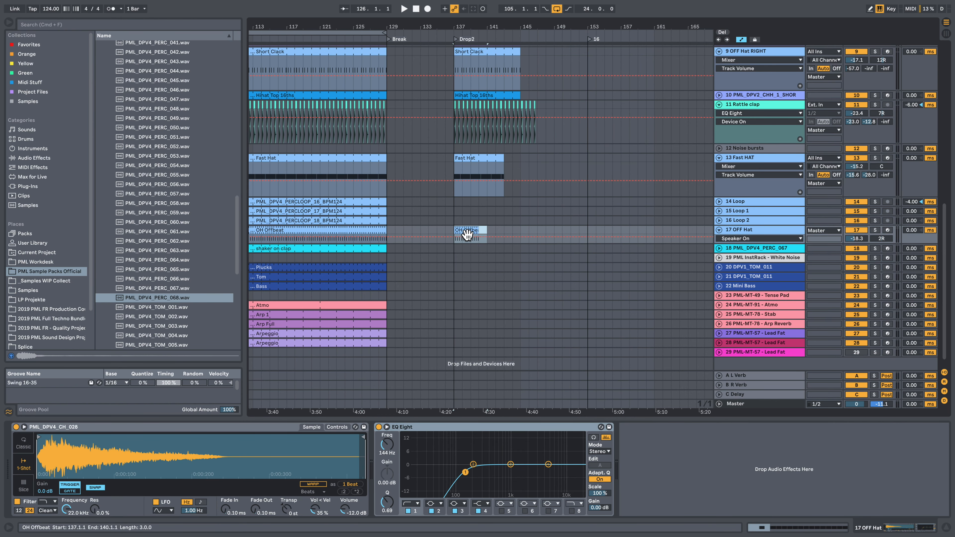
{"action": "key", "text": "space"}
{"action": "left_click_drag", "start_coordinate": [485, 229], "coordinate": [520, 227]}
{"action": "left_click_drag", "start_coordinate": [503, 164], "coordinate": [520, 163]}
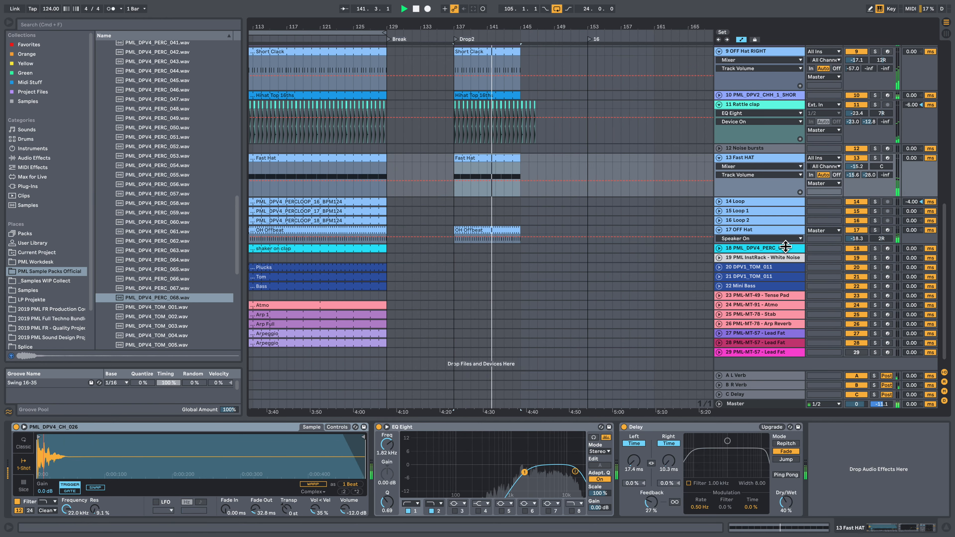
Enlarge the OFF Hat track to show its sends, and inspect the R Verb return's reverb and the track's own devices during playback.
{"action": "left_click_drag", "start_coordinate": [790, 243], "coordinate": [789, 267]}
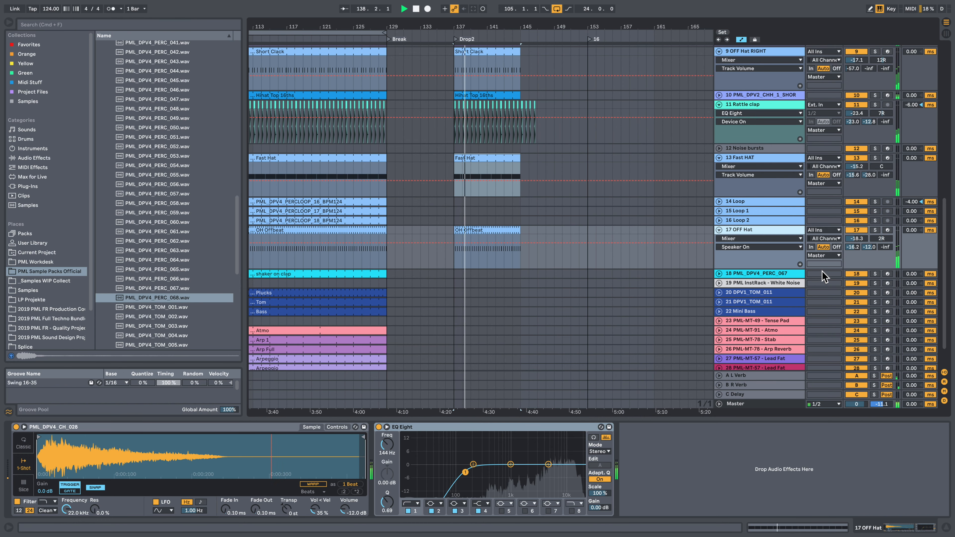
{"action": "left_click", "coordinate": [857, 384]}
{"action": "left_click", "coordinate": [857, 384]}
{"action": "left_click", "coordinate": [857, 377]}
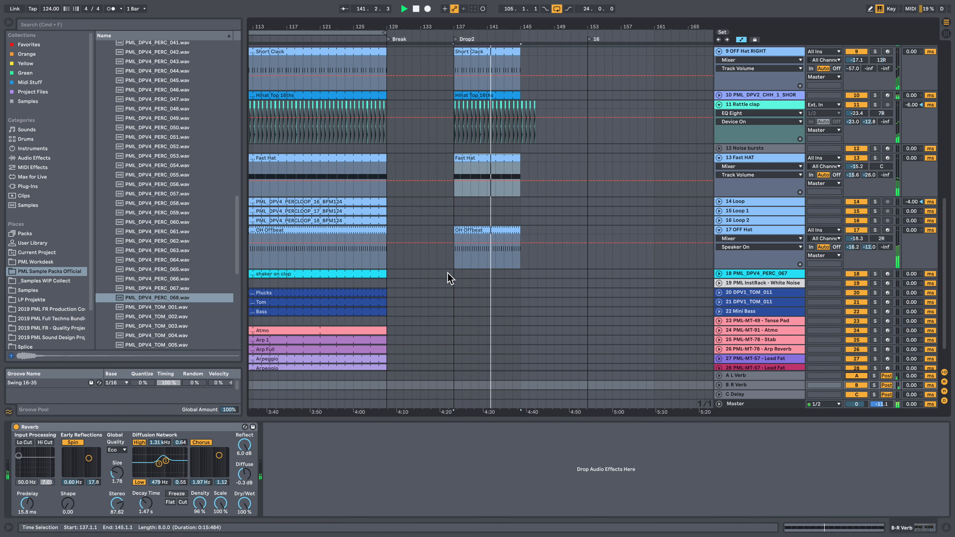
{"action": "left_click", "coordinate": [755, 231]}
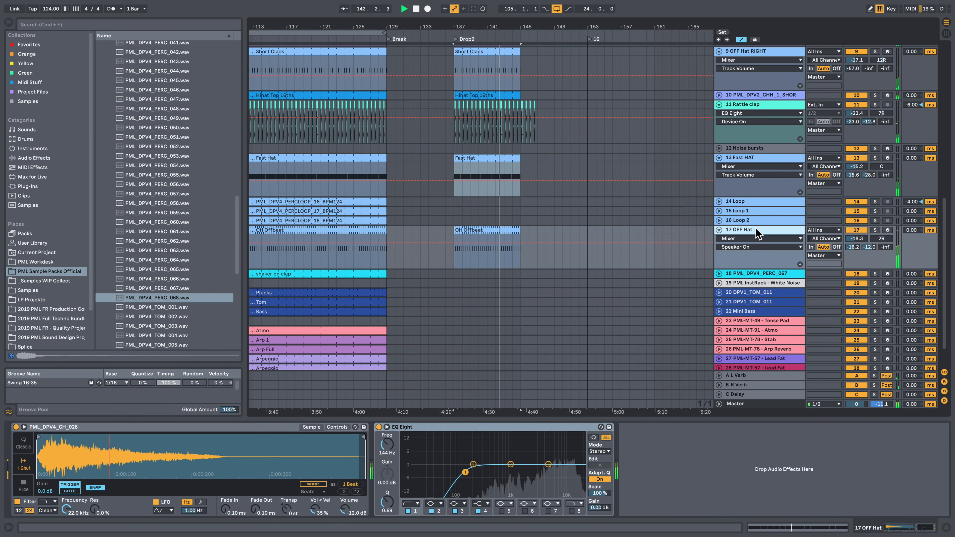
{"action": "key", "text": "space"}
Copy the last three bars of the 'shaker on clap' clip to bar 137, unfold its track and play it soloed.
{"action": "left_click_drag", "start_coordinate": [403, 276], "coordinate": [468, 277]}
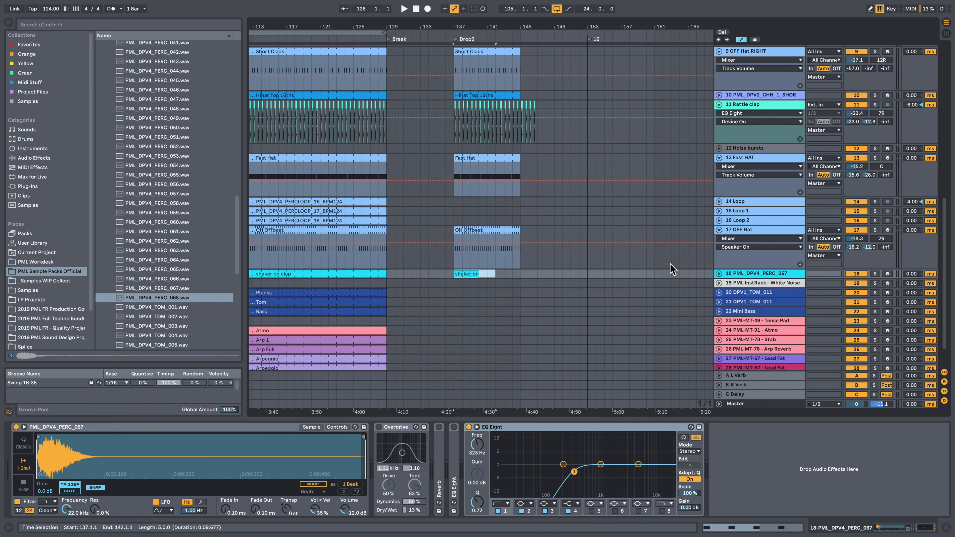
{"action": "left_click", "coordinate": [720, 275]}
{"action": "left_click", "coordinate": [474, 277]}
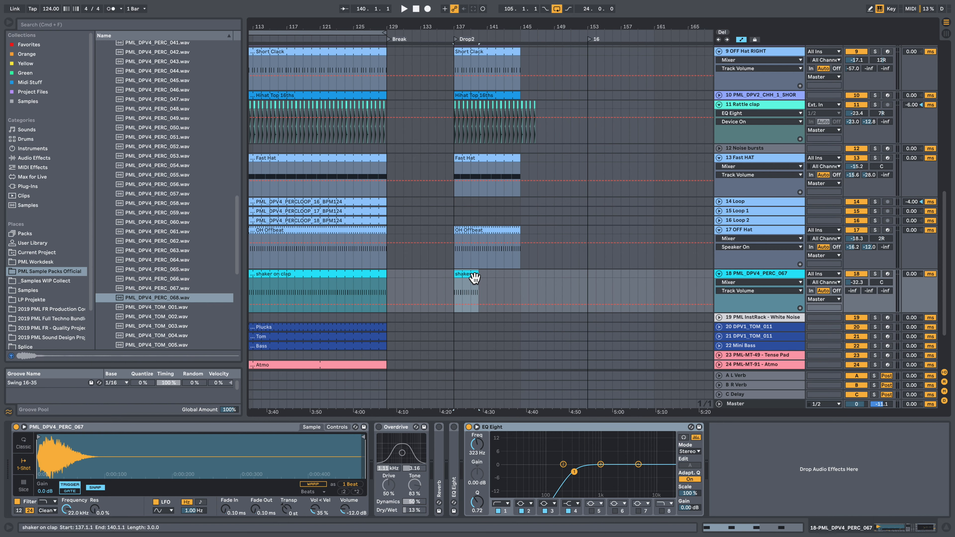
{"action": "left_click", "coordinate": [878, 275]}
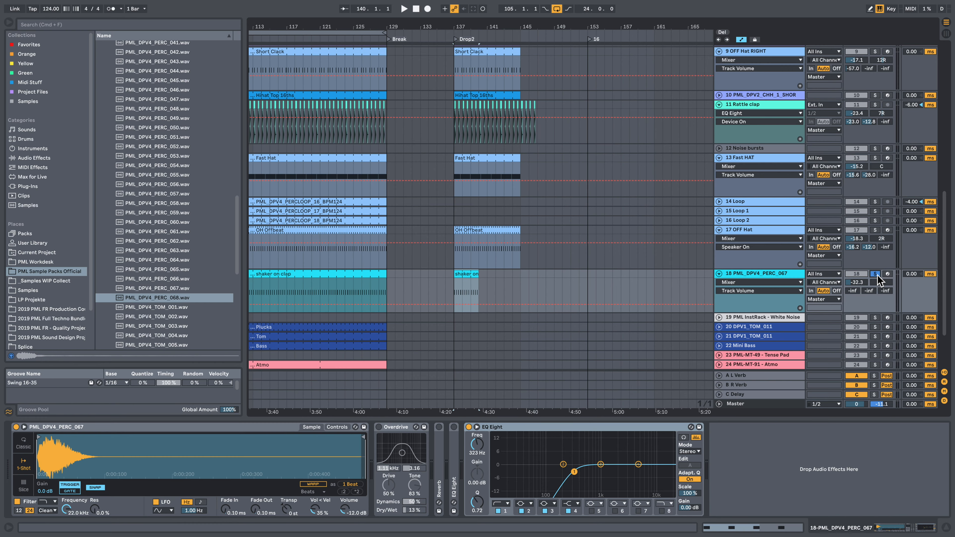
{"action": "key", "text": "space"}
{"action": "key", "text": "space"}
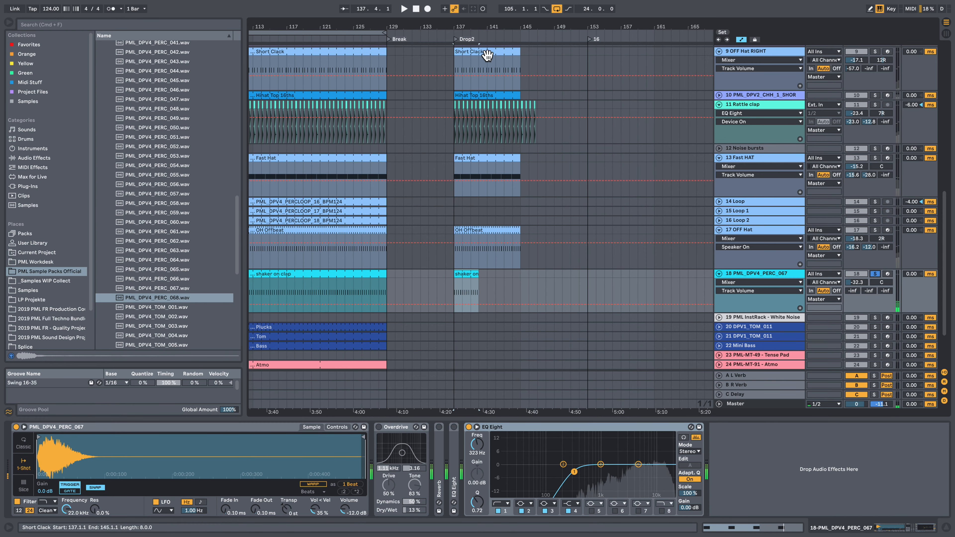
Check the copied shaker's note positions at the start of Drop2 and rename the clip 'shaker on kick'.
{"action": "left_click_drag", "start_coordinate": [459, 28], "coordinate": [459, 113]}
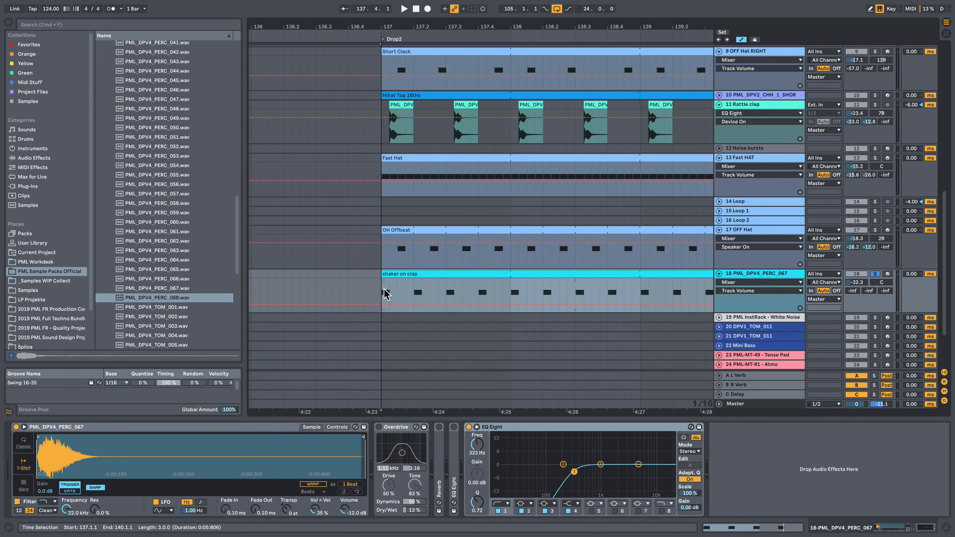
{"action": "key", "text": "space"}
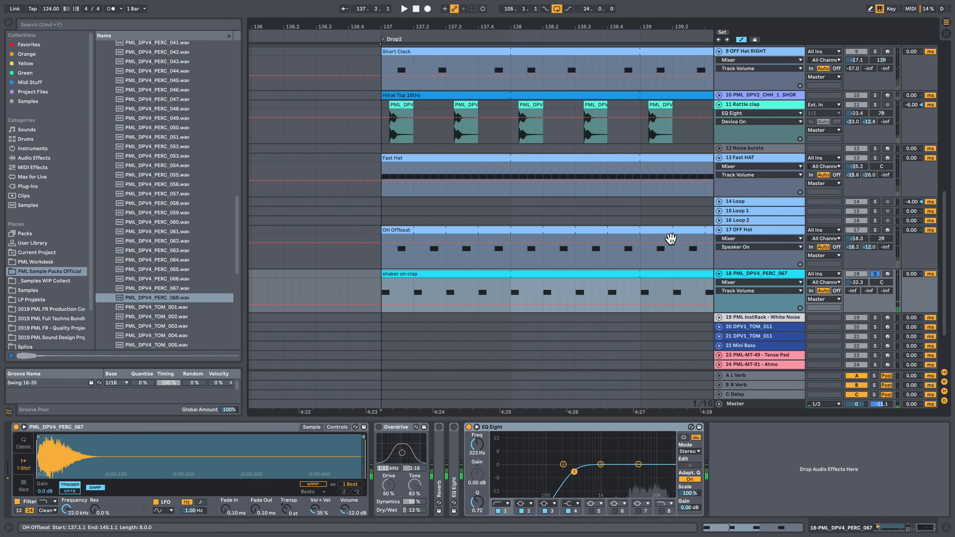
{"action": "scroll", "coordinate": [432, 271], "scroll_direction": "up", "scroll_amount": 3}
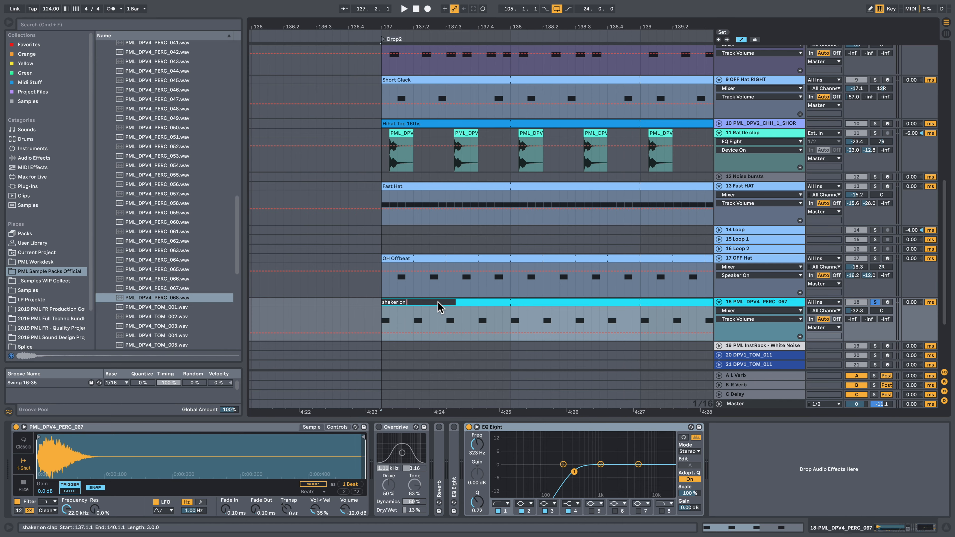
{"action": "key", "text": "Return"}
Solo the kick and Reverse Snap with the shaker, and toggle the shaker's solo to compare the groove with and without it.
{"action": "scroll", "coordinate": [528, 256], "scroll_direction": "up", "scroll_amount": 15}
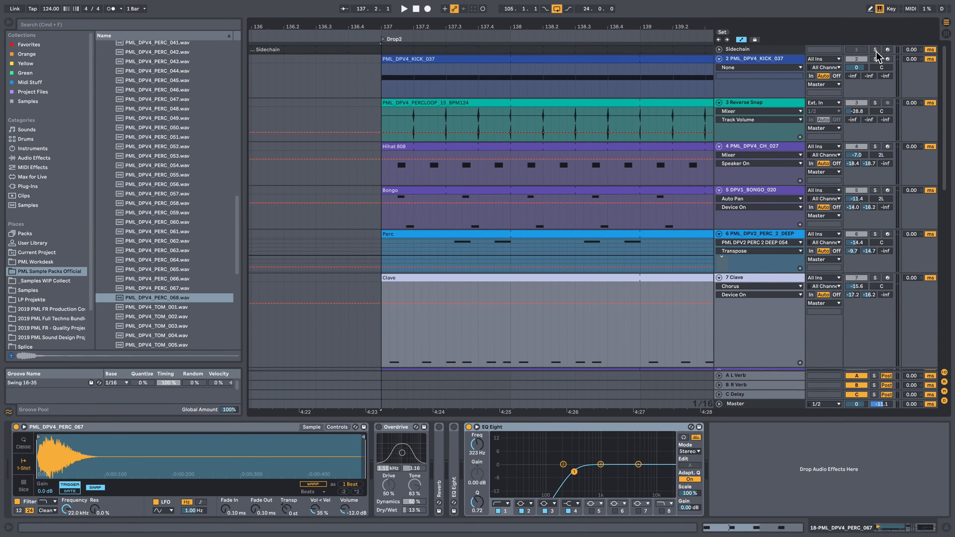
{"action": "key", "text": "space"}
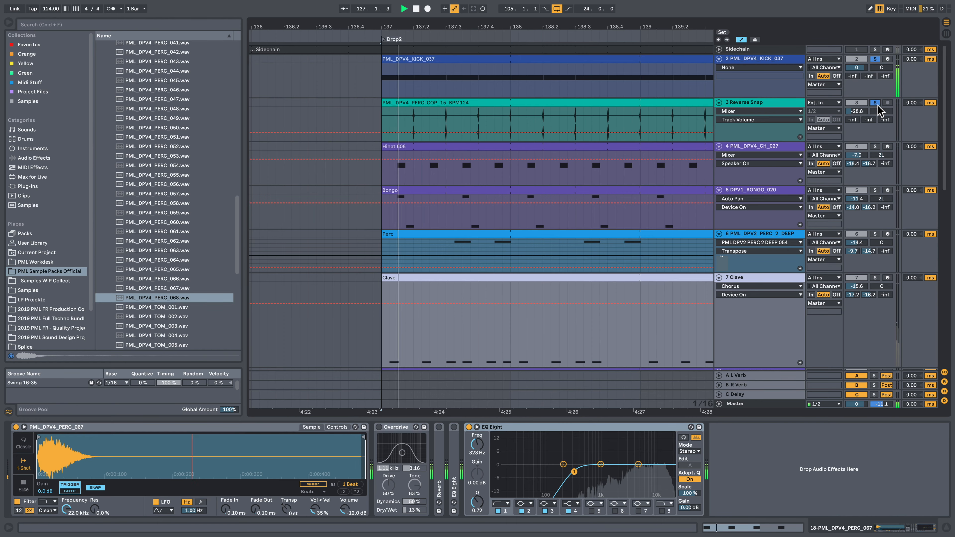
{"action": "left_click_drag", "start_coordinate": [387, 27], "coordinate": [387, 7]}
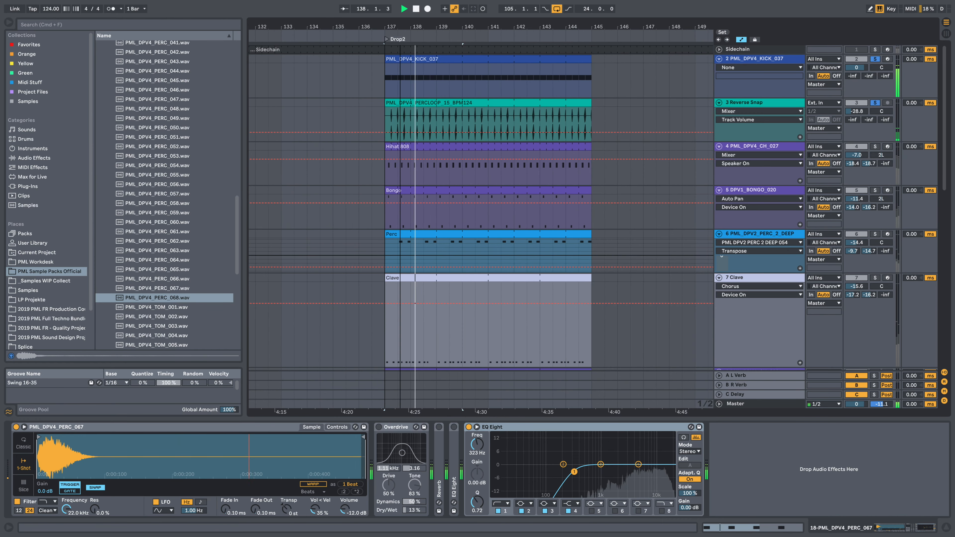
{"action": "scroll", "coordinate": [457, 185], "scroll_direction": "down", "scroll_amount": 4}
{"action": "scroll", "coordinate": [746, 268], "scroll_direction": "down", "scroll_amount": 6}
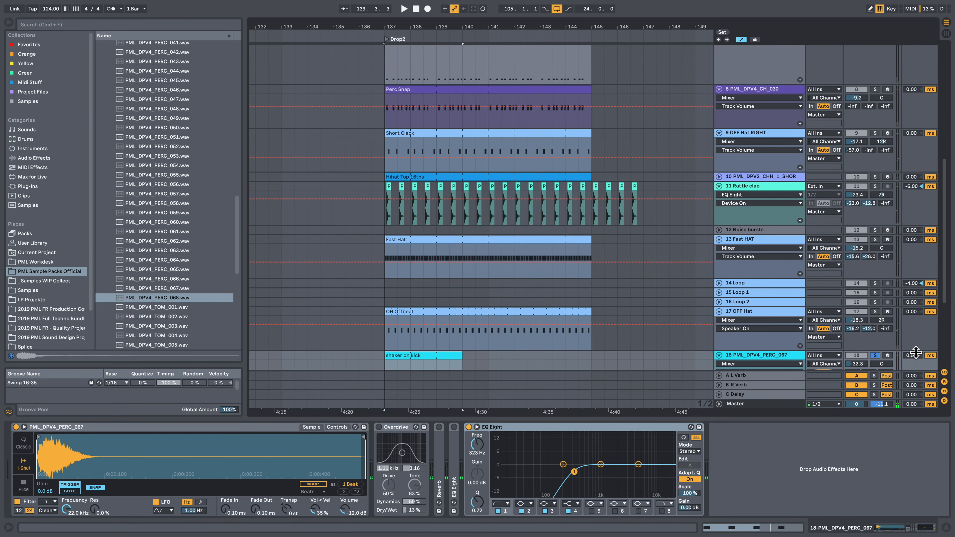
{"action": "left_click", "coordinate": [875, 355]}
{"action": "key", "text": "space"}
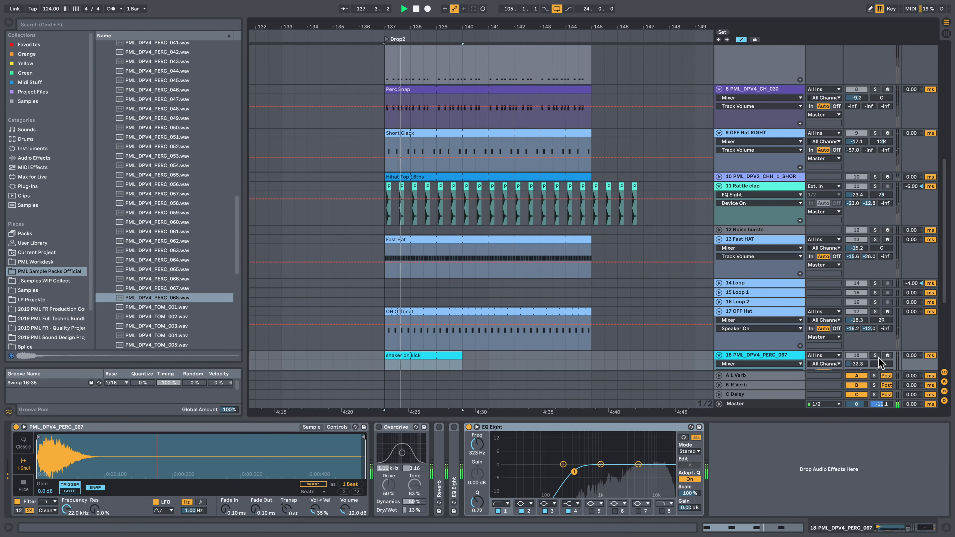
{"action": "left_click", "coordinate": [879, 357]}
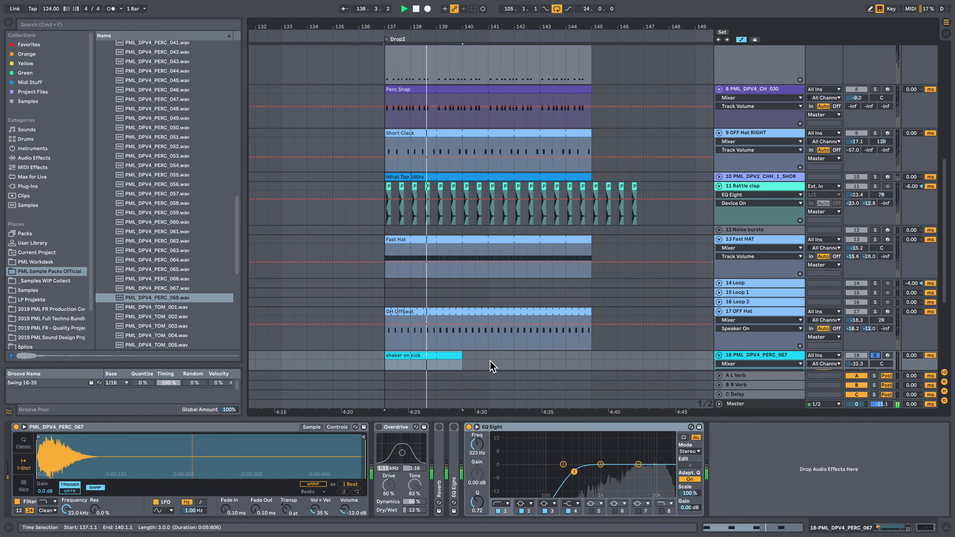
Extend the 'shaker on kick' clip to bar 145, unsolo its track and play the full groove through Drop2.
{"action": "key", "text": "space"}
{"action": "left_click_drag", "start_coordinate": [462, 359], "coordinate": [592, 356]}
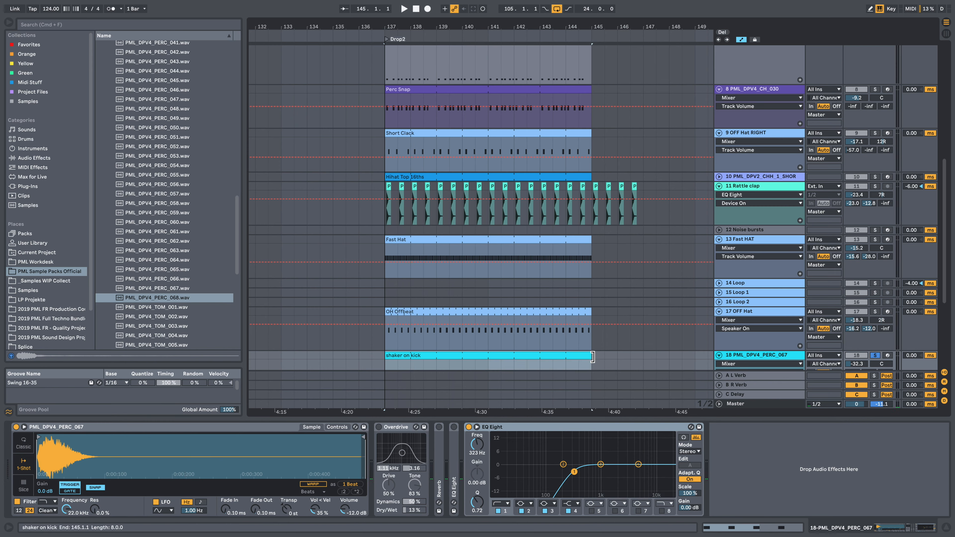
{"action": "left_click", "coordinate": [876, 355]}
{"action": "key", "text": "space"}
{"action": "scroll", "coordinate": [557, 282], "scroll_direction": "down", "scroll_amount": 3}
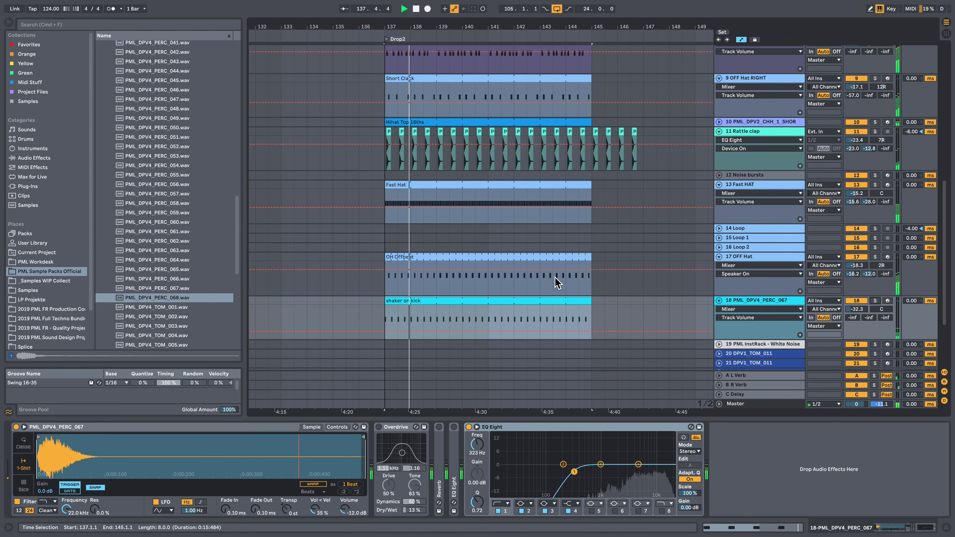
{"action": "left_click_drag", "start_coordinate": [493, 28], "coordinate": [523, 1]}
{"action": "scroll", "coordinate": [519, 134], "scroll_direction": "down", "scroll_amount": 2}
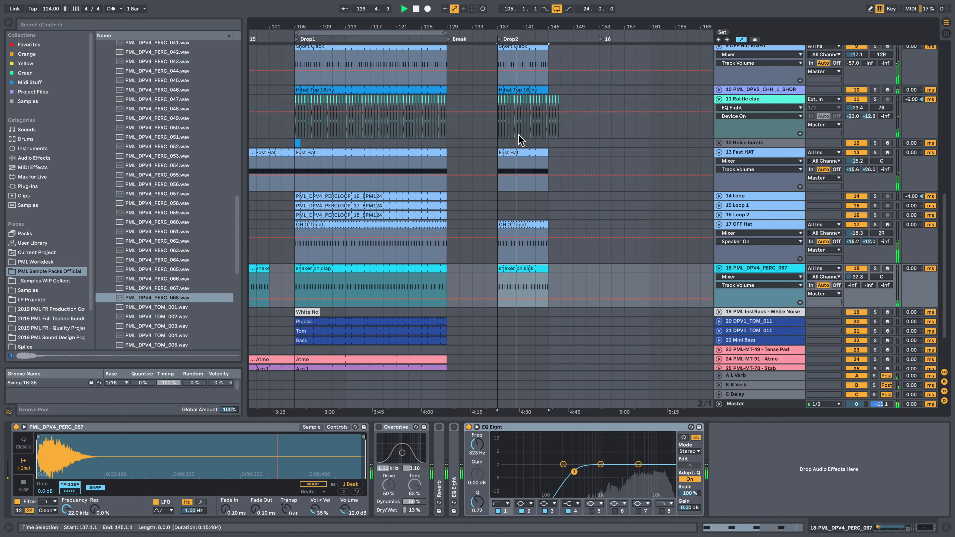
{"action": "scroll", "coordinate": [564, 188], "scroll_direction": "up", "scroll_amount": 2}
{"action": "key", "text": "space"}
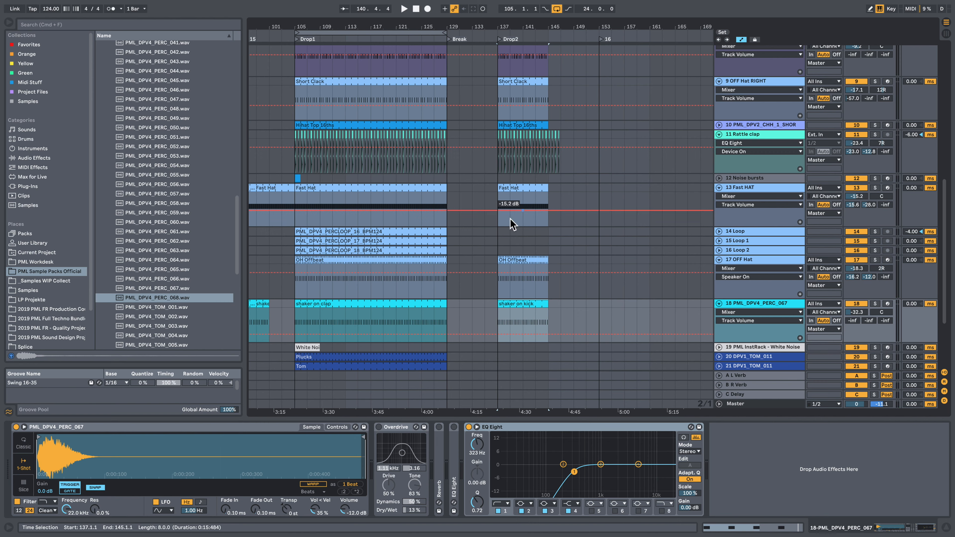
Unfold the Loop, Loop 1 and Loop 2 tracks and reduce the height of the Loop track.
{"action": "left_click", "coordinate": [500, 242]}
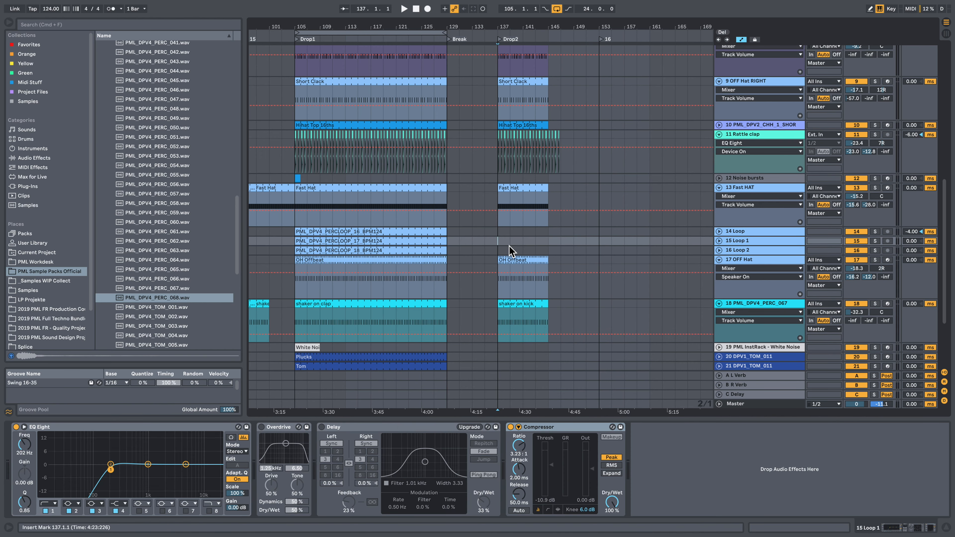
{"action": "left_click", "coordinate": [752, 232]}
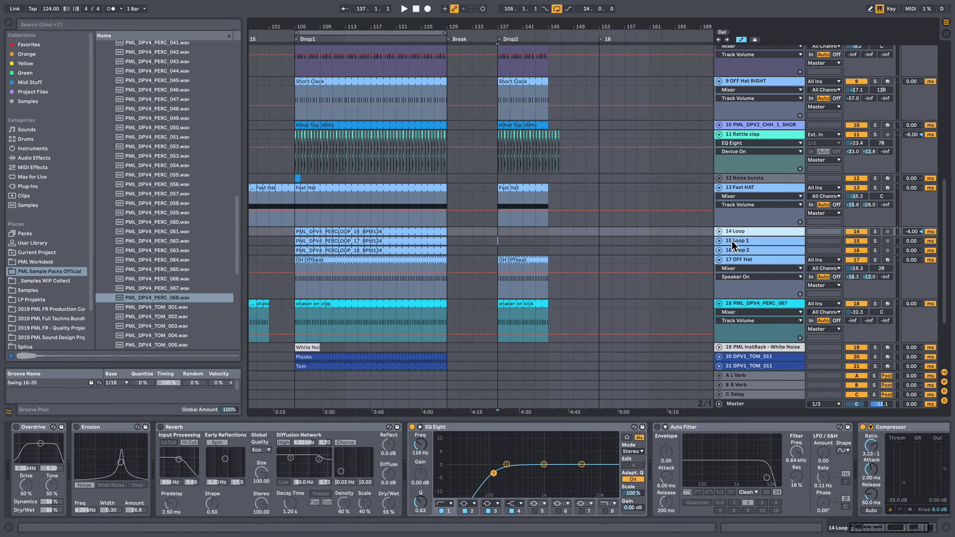
{"action": "left_click", "coordinate": [718, 231]}
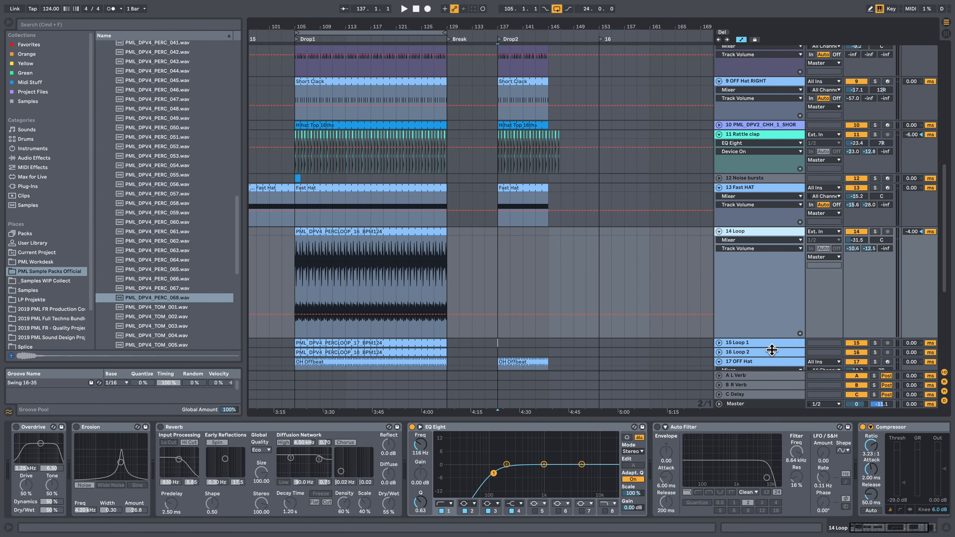
{"action": "left_click_drag", "start_coordinate": [770, 341], "coordinate": [771, 298]}
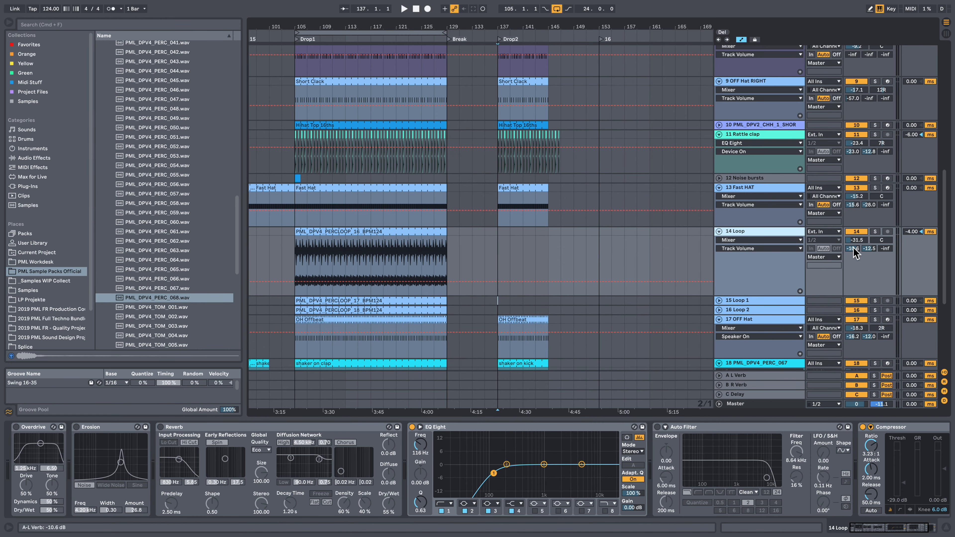
{"action": "left_click", "coordinate": [718, 300]}
{"action": "left_click", "coordinate": [719, 344]}
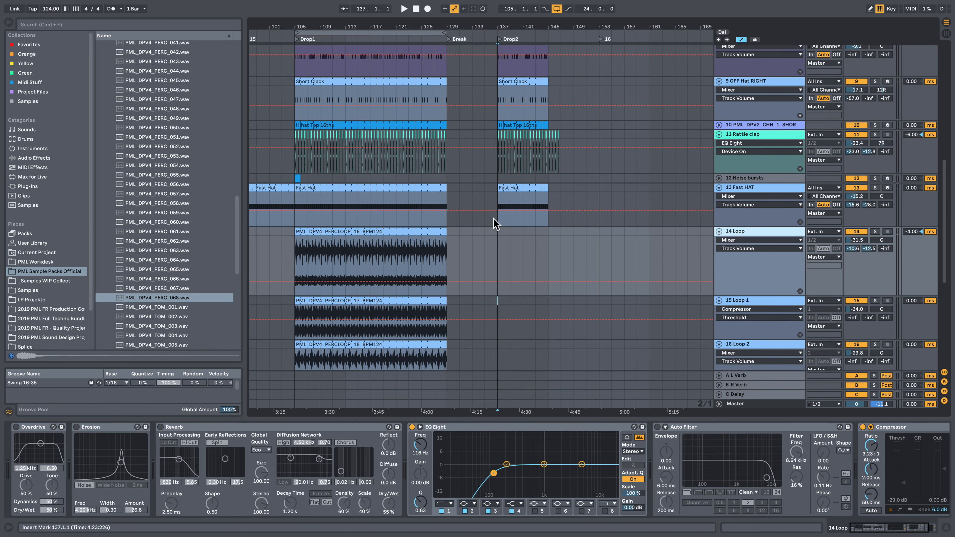
Copy the last six bars of the PERCLOOP_16 clip on the Loop track to bar 137 and play the track soloed.
{"action": "left_click_drag", "start_coordinate": [460, 242], "coordinate": [514, 245]}
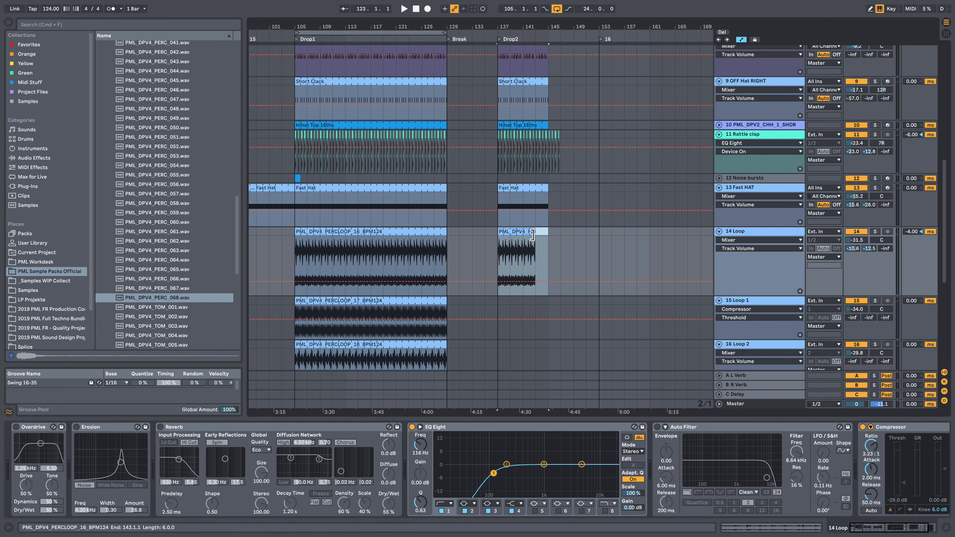
{"action": "left_click", "coordinate": [875, 232]}
{"action": "key", "text": "space"}
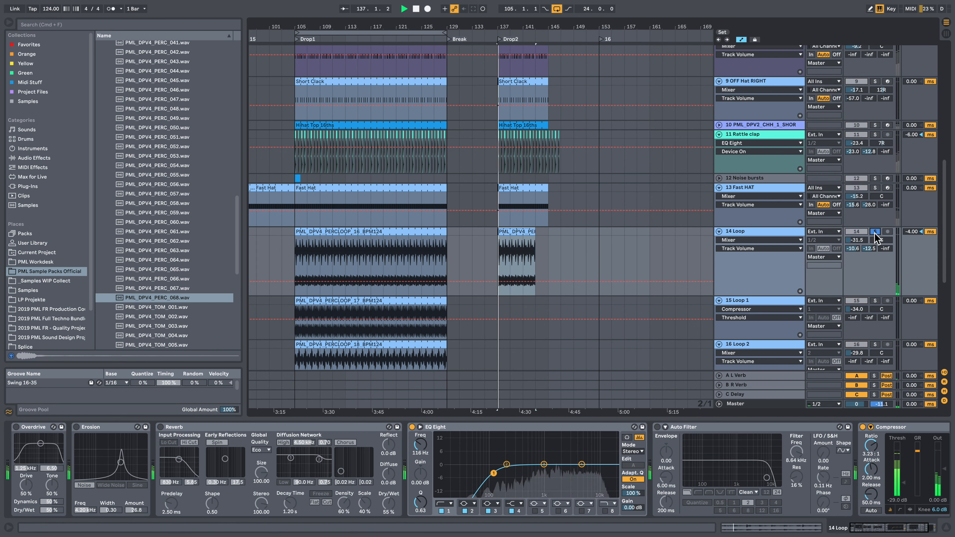
Replay the soloed PERCLOOP_16 clip on the Loop track from the start of Drop2.
{"action": "key", "text": "space"}
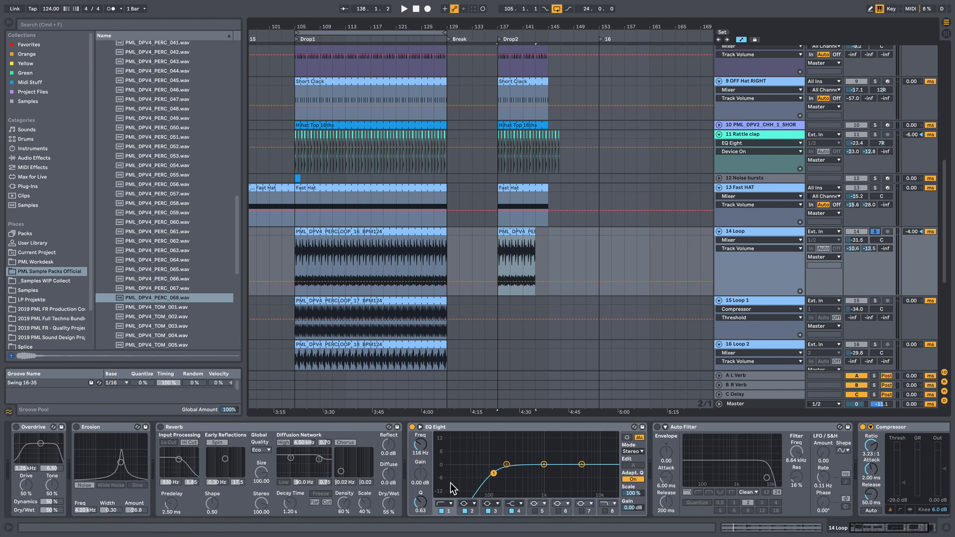
{"action": "key", "text": "space"}
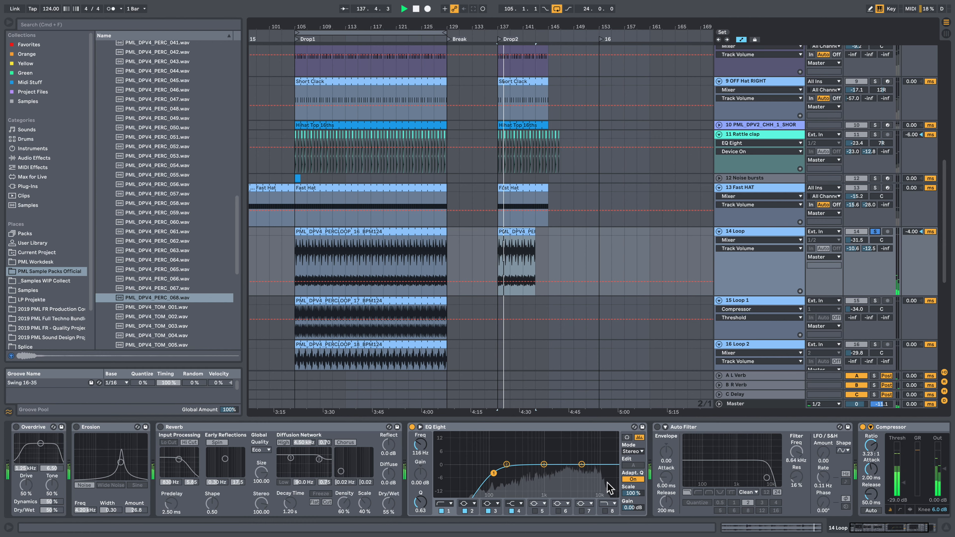
{"action": "key", "text": "space"}
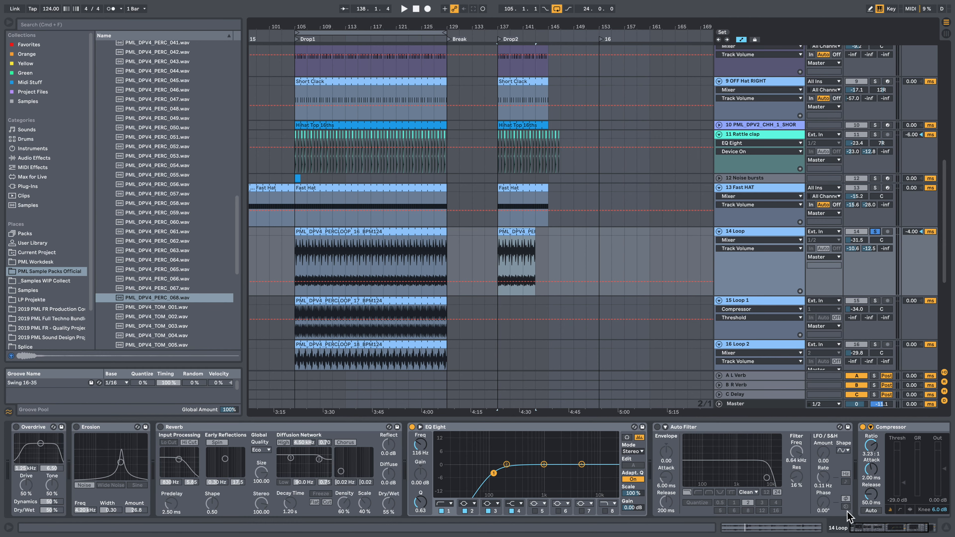
Fold the Auto Filter and Reverb devices on the Loop track and play the soloed loop through the remaining chain.
{"action": "scroll", "coordinate": [838, 432], "scroll_direction": "right", "scroll_amount": 5}
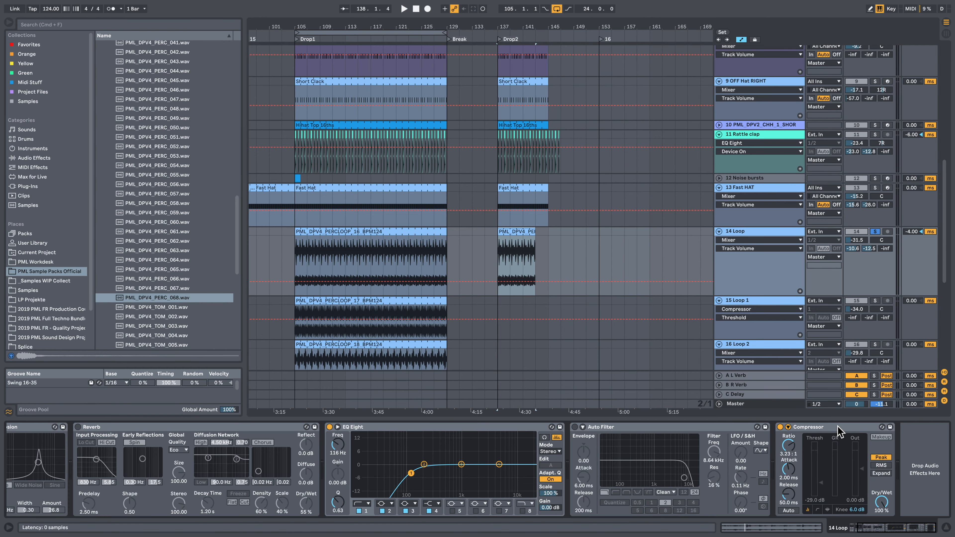
{"action": "double_click", "coordinate": [644, 429]}
{"action": "double_click", "coordinate": [223, 428]}
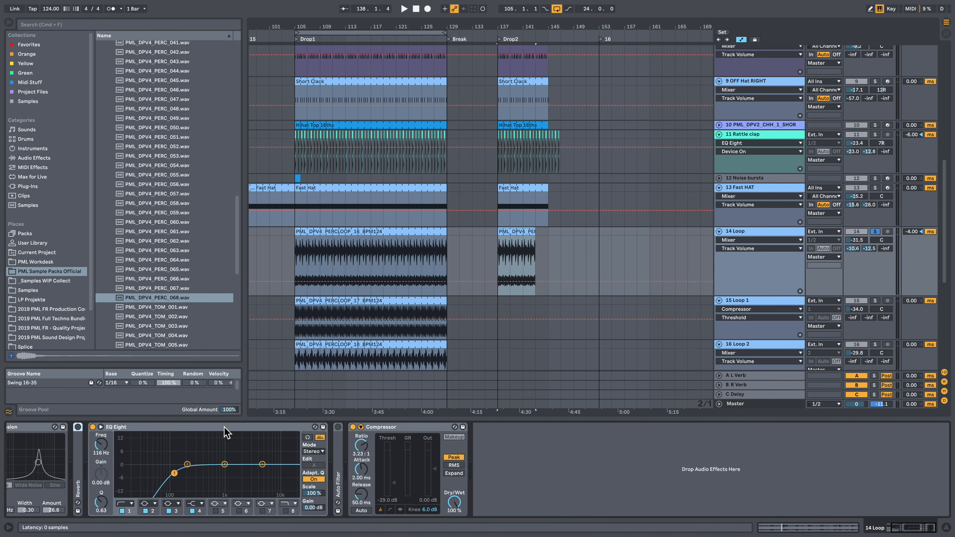
{"action": "left_click_drag", "start_coordinate": [917, 529], "coordinate": [893, 529]}
{"action": "key", "text": "space"}
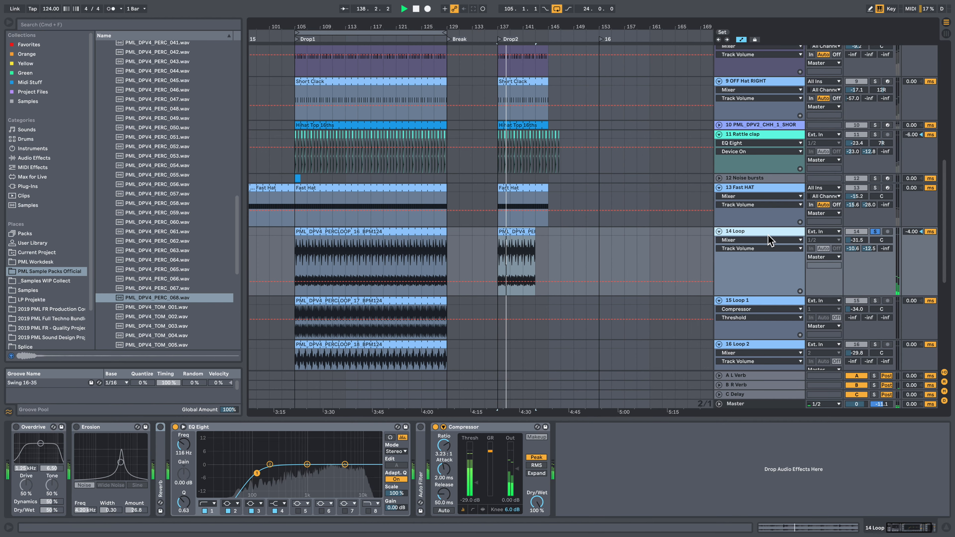
{"action": "key", "text": "space"}
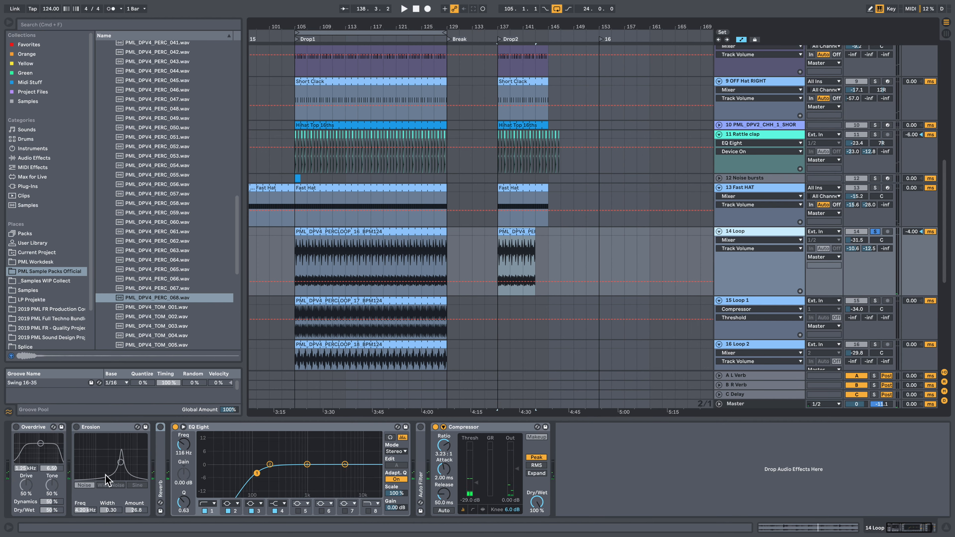
Audition Erosion on the Loop track at 1.74 kHz with an amount of 154, switch the effect off again and stop playback.
{"action": "left_click", "coordinate": [77, 427]}
{"action": "key", "text": "space"}
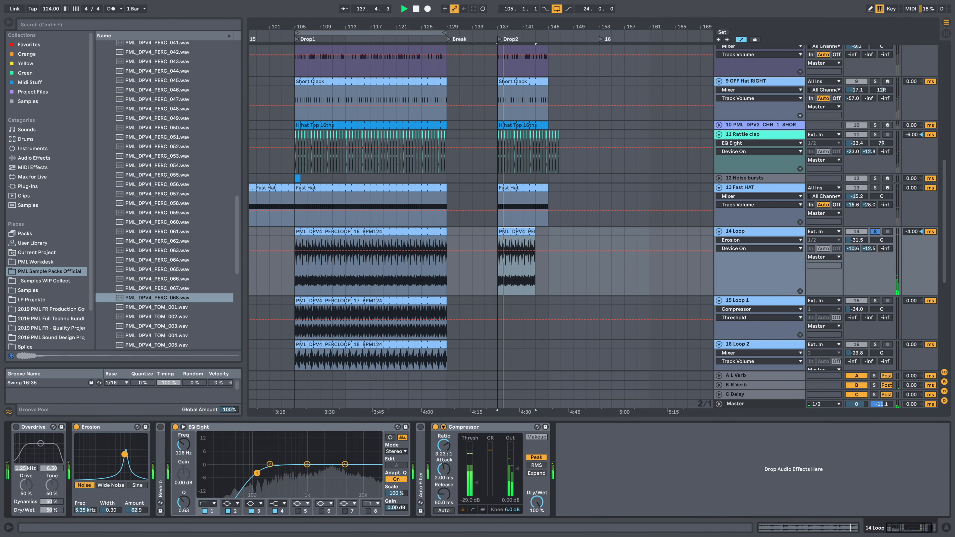
{"action": "left_click_drag", "start_coordinate": [125, 454], "coordinate": [106, 441]}
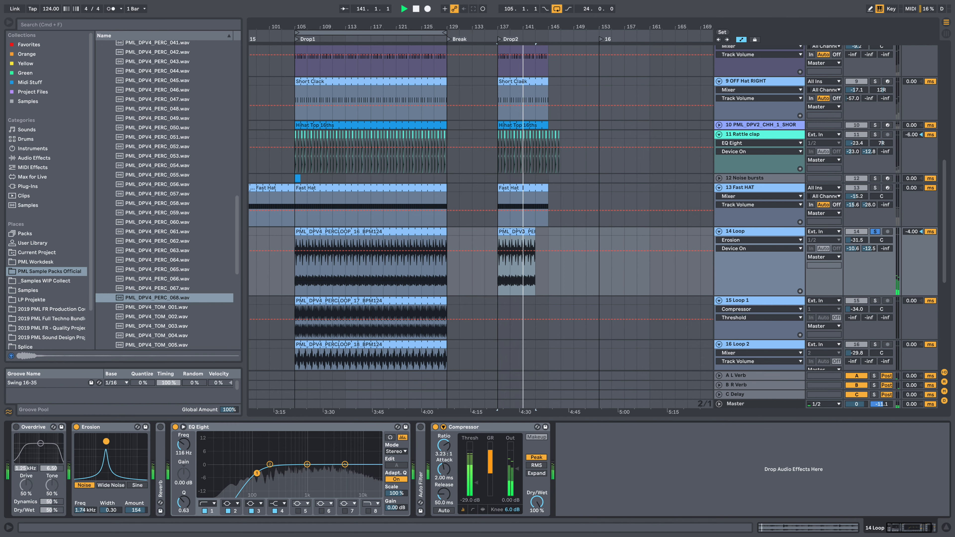
{"action": "left_click", "coordinate": [76, 427]}
{"action": "key", "text": "space"}
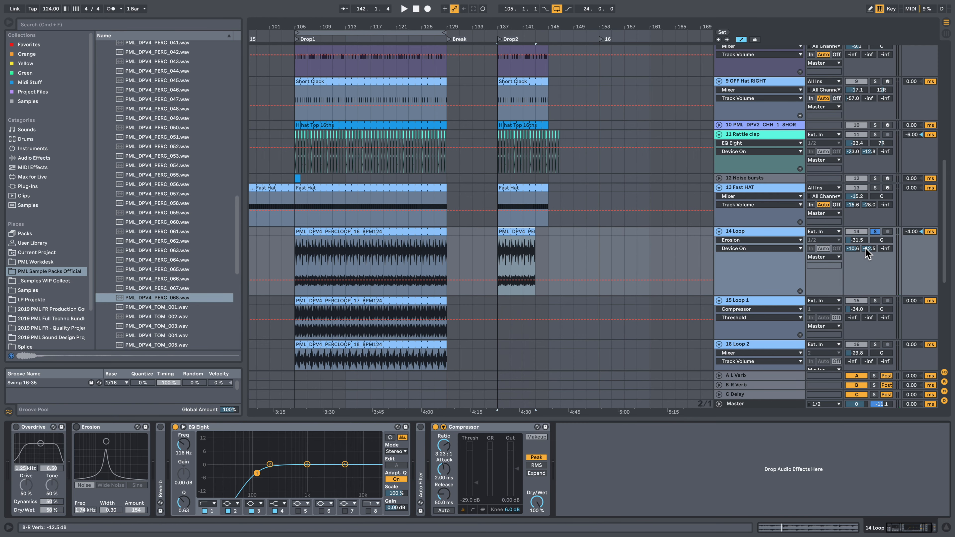
Copy the last six bars of the PERCLOOP_17 clip on the Loop 1 track to bar 137 and play the track soloed.
{"action": "scroll", "coordinate": [601, 289], "scroll_direction": "down", "scroll_amount": 2}
{"action": "left_click_drag", "start_coordinate": [457, 287], "coordinate": [513, 274]}
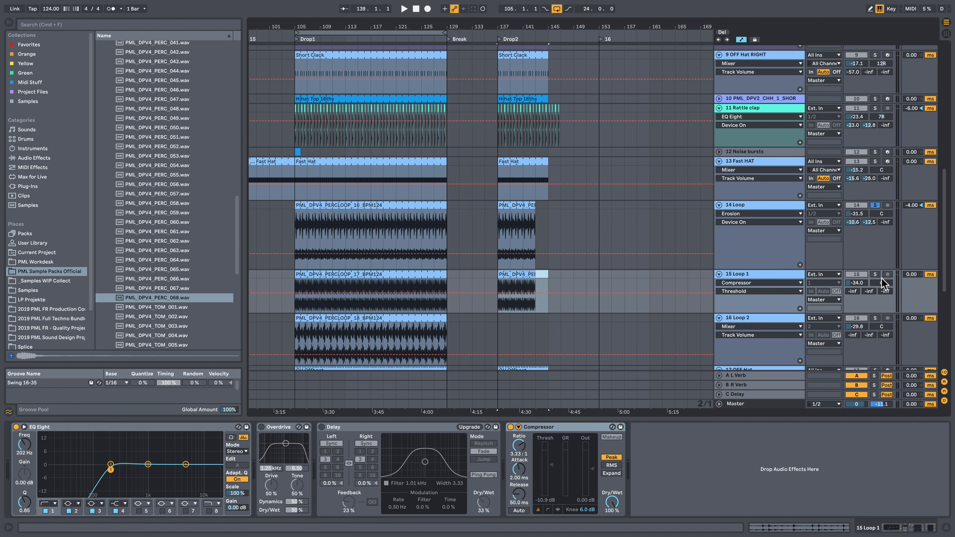
{"action": "left_click", "coordinate": [875, 274]}
{"action": "key", "text": "space"}
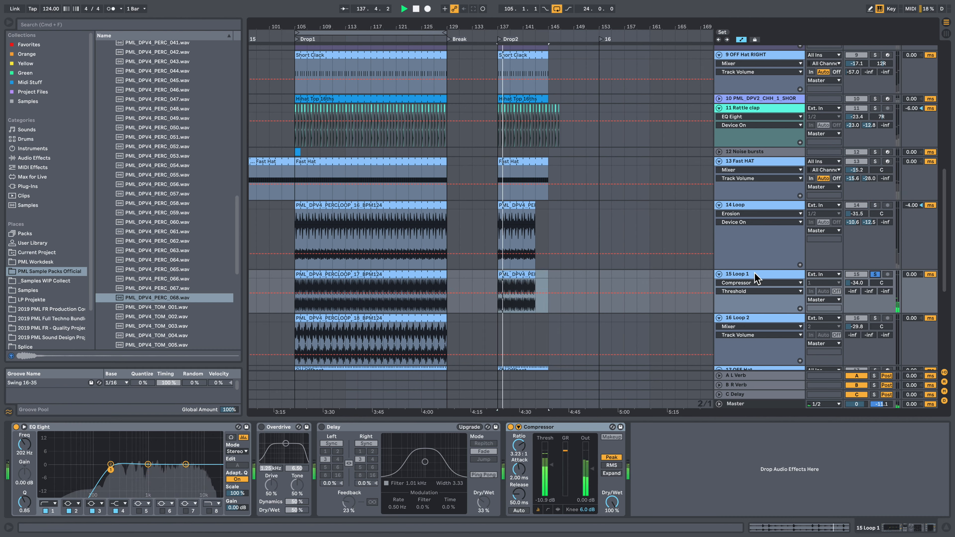
{"action": "key", "text": "space"}
Extend the Drop2 percussion loop clips on the Loop and Loop 1 tracks to bar 145.
{"action": "left_click_drag", "start_coordinate": [535, 205], "coordinate": [549, 205]}
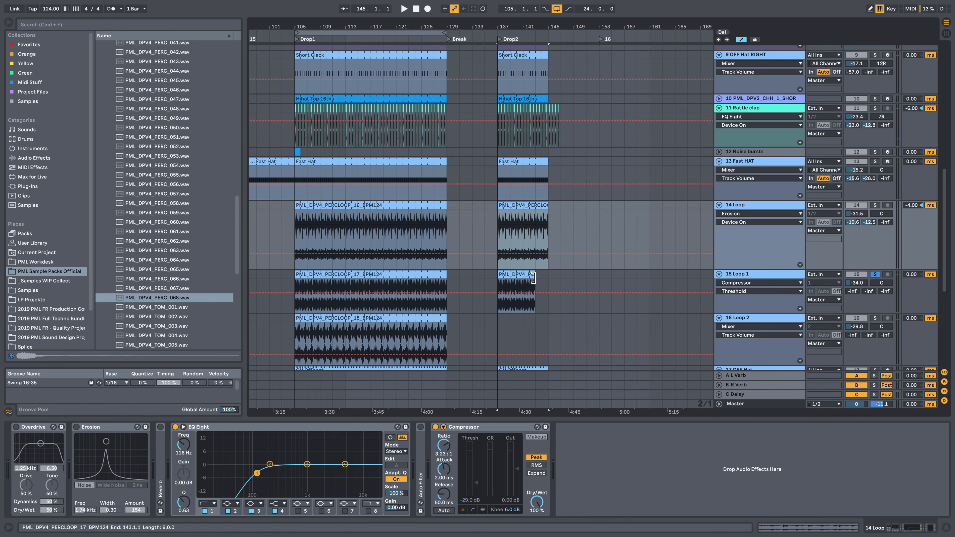
{"action": "left_click_drag", "start_coordinate": [535, 276], "coordinate": [548, 277]}
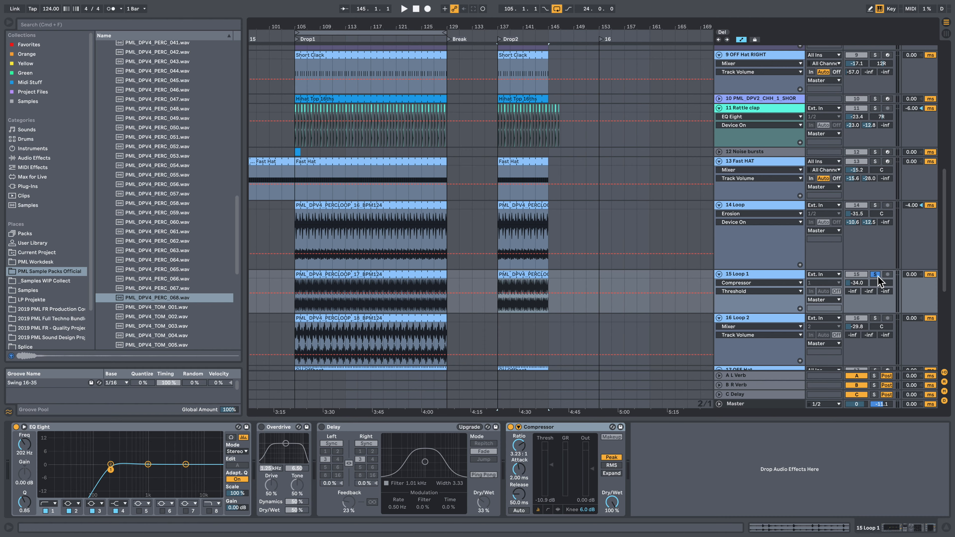
Enable the Delay on the soloed Loop 1 track and audition it with feedback at 43% and Dry/Wet at 74%.
{"action": "key", "text": "space"}
{"action": "left_click", "coordinate": [322, 426]}
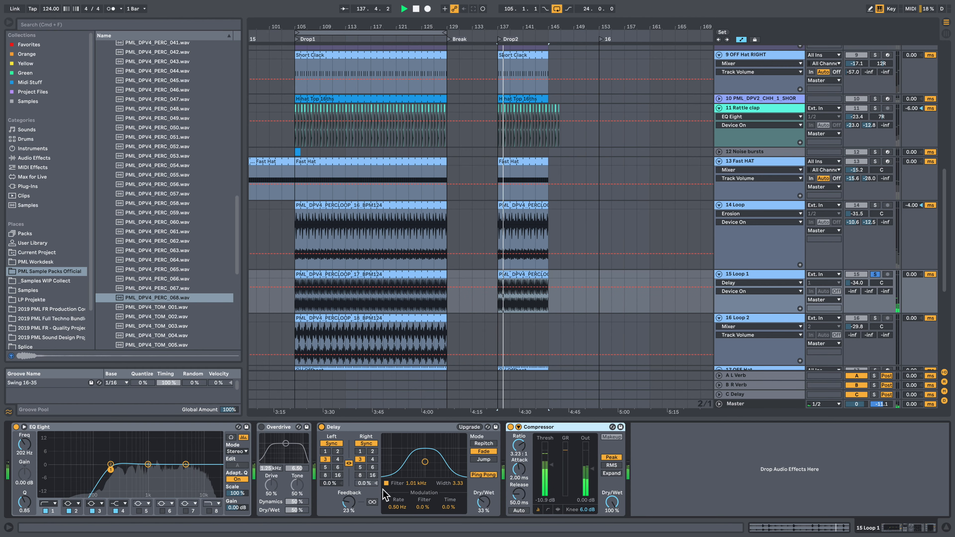
{"action": "left_click_drag", "start_coordinate": [348, 504], "coordinate": [348, 489]}
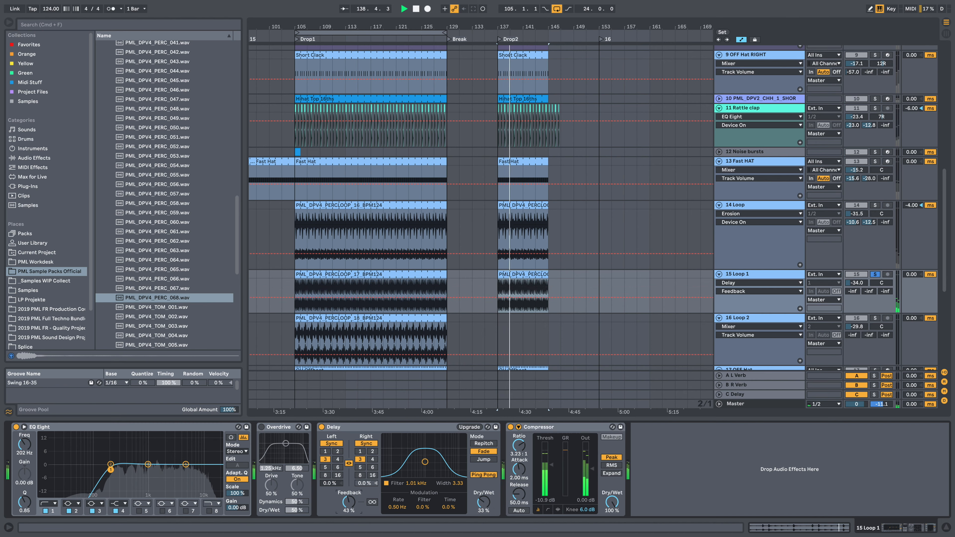
{"action": "left_click_drag", "start_coordinate": [486, 506], "coordinate": [486, 481]}
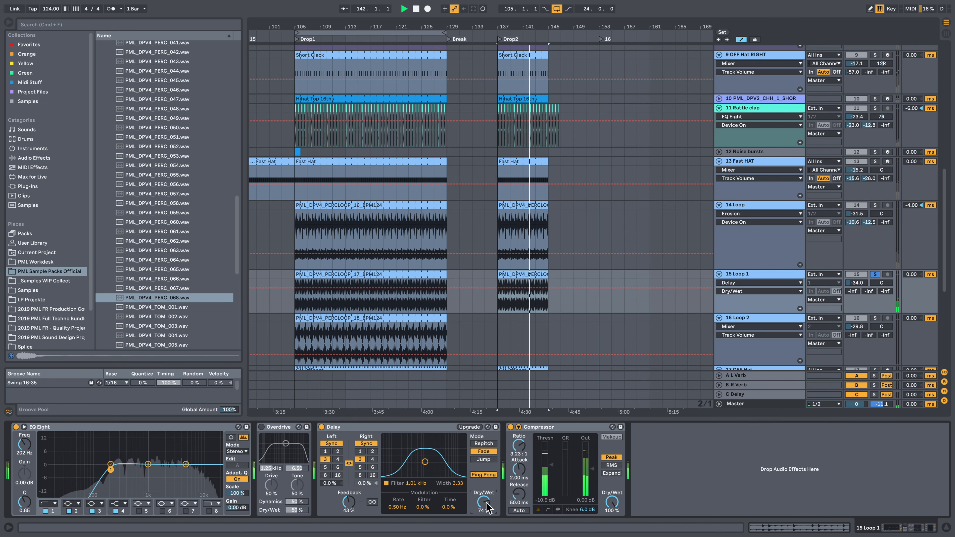
{"action": "key", "text": "space"}
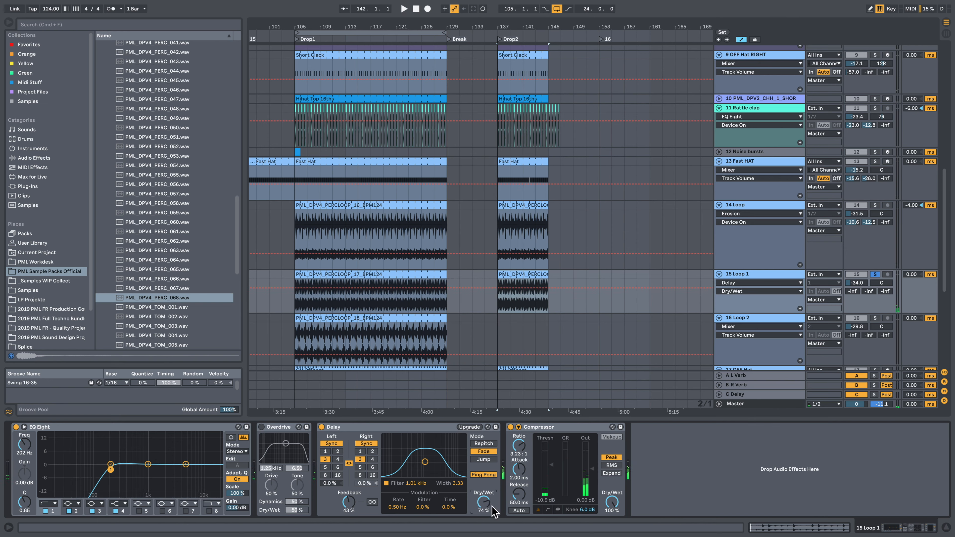
{"action": "key", "text": "space"}
{"action": "key", "text": "space"}
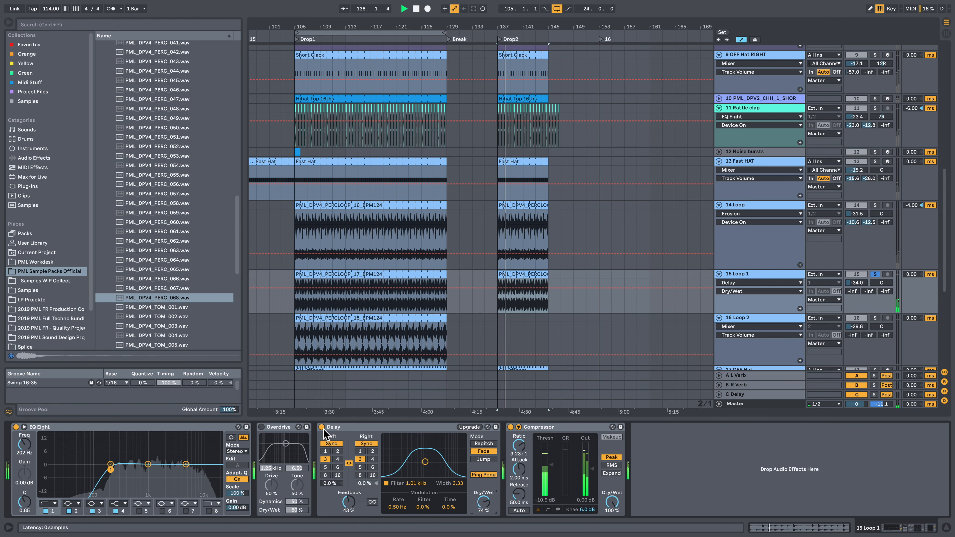
Unsolo Loop 1, switch off its Delay, and mute and unmute Loop 1 and Loop to compare them in the groove.
{"action": "left_click", "coordinate": [874, 275]}
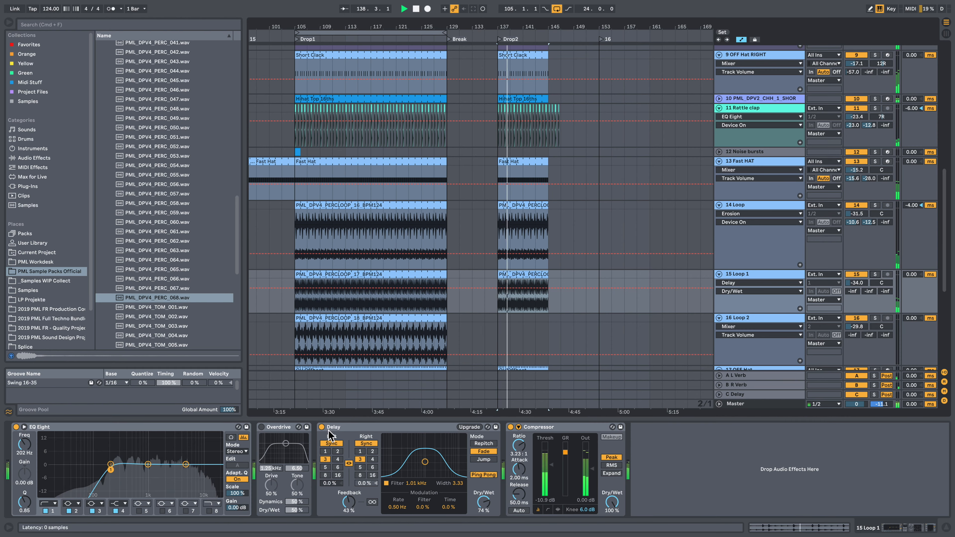
{"action": "left_click", "coordinate": [322, 427]}
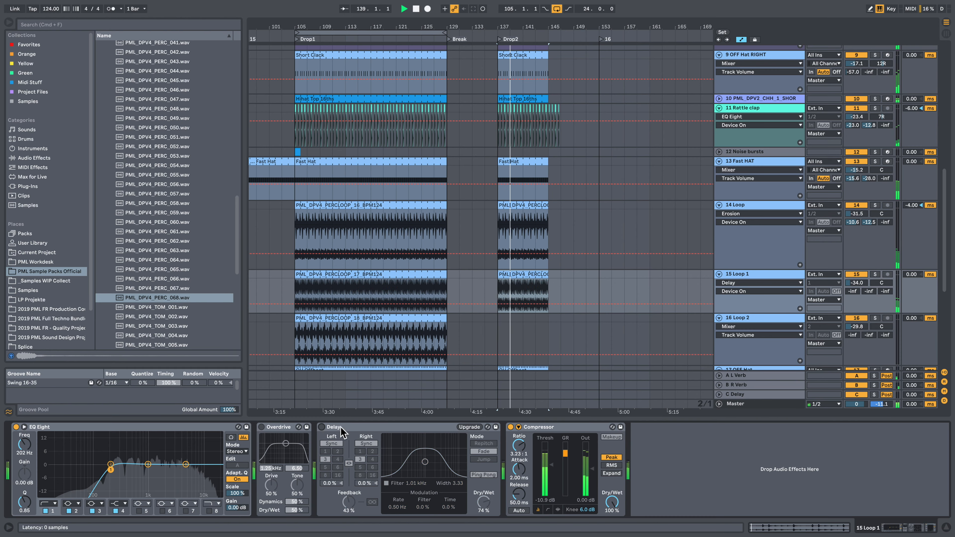
{"action": "left_click", "coordinate": [858, 274]}
{"action": "left_click", "coordinate": [861, 207]}
{"action": "left_click", "coordinate": [861, 207]}
{"action": "left_click", "coordinate": [857, 275]}
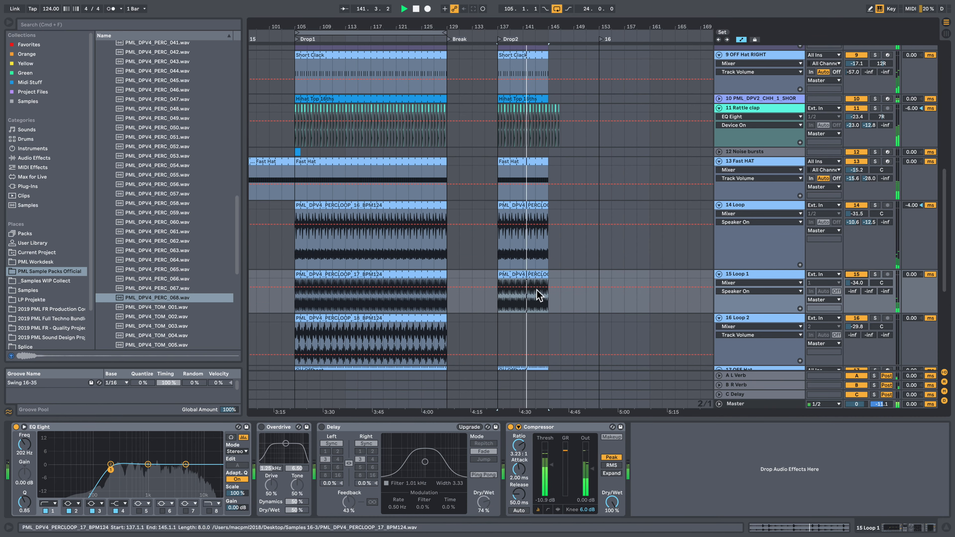
Copy the last eight bars of the PERCLOOP_18 clip on Loop 2 to bar 137 and play it soloed, then within the full groove.
{"action": "scroll", "coordinate": [533, 280], "scroll_direction": "down", "scroll_amount": 2}
{"action": "key", "text": "space"}
{"action": "left_click_drag", "start_coordinate": [472, 268], "coordinate": [387, 274]}
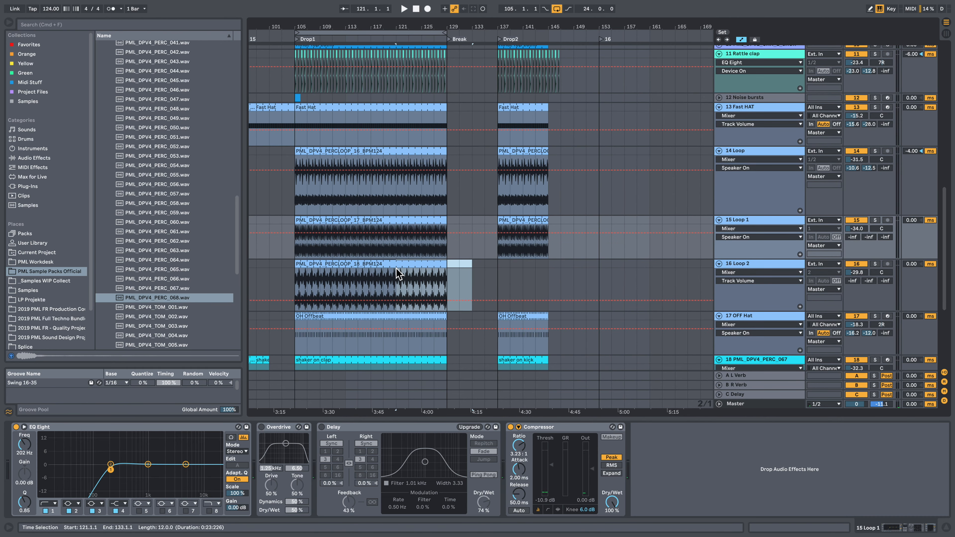
{"action": "left_click", "coordinate": [420, 269]}
{"action": "left_click_drag", "start_coordinate": [420, 268], "coordinate": [524, 278]}
{"action": "left_click", "coordinate": [875, 264]}
{"action": "key", "text": "space"}
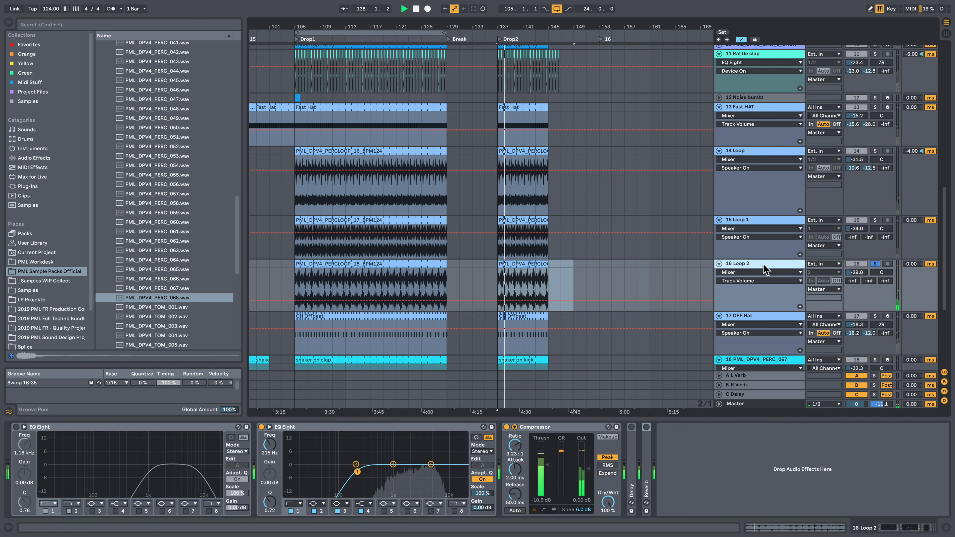
{"action": "left_click", "coordinate": [874, 265]}
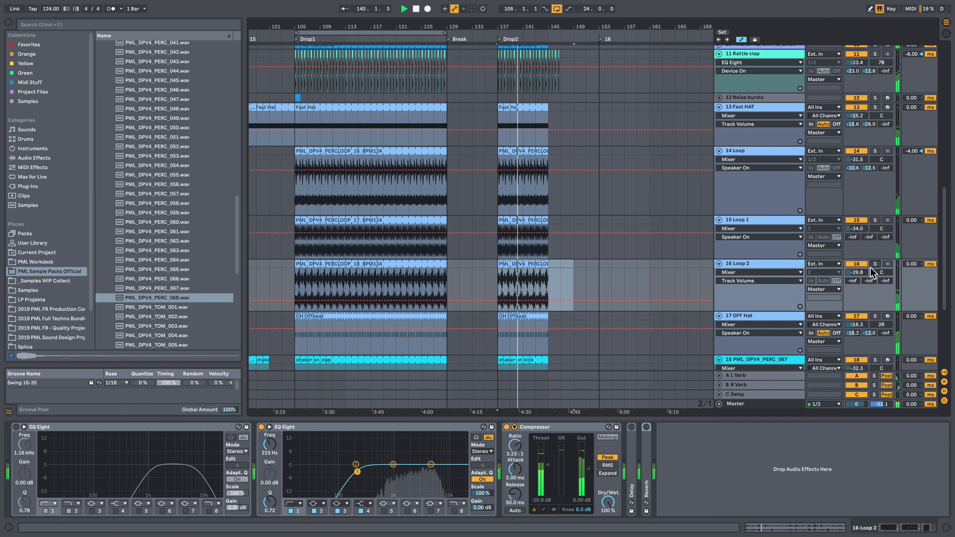
Mute and unmute the Loop, Loop 1 and Loop 2 tracks together during playback to compare the groove with and without them.
{"action": "left_click", "coordinate": [736, 150]}
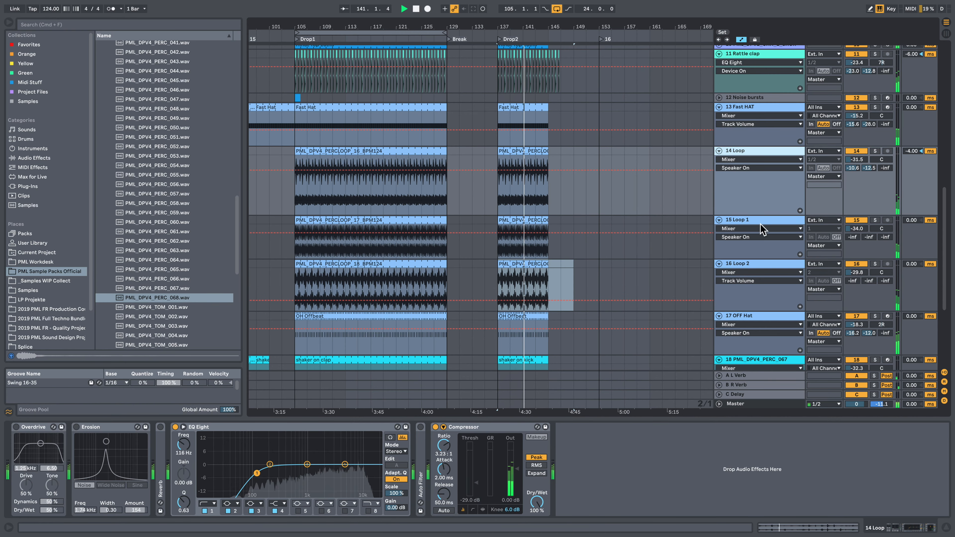
{"action": "left_click", "coordinate": [774, 264], "text": "shift"}
{"action": "key", "text": "space"}
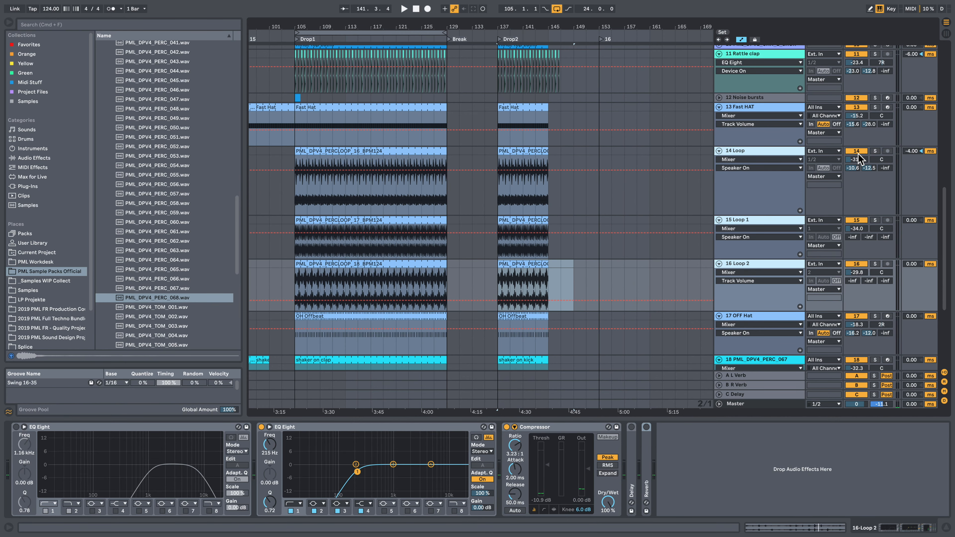
{"action": "left_click", "coordinate": [858, 153]}
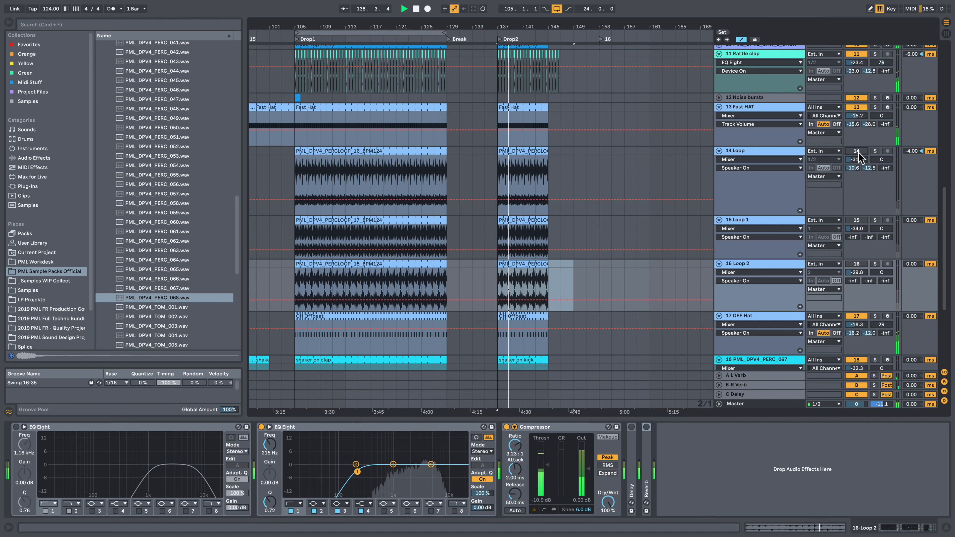
{"action": "left_click", "coordinate": [859, 153]}
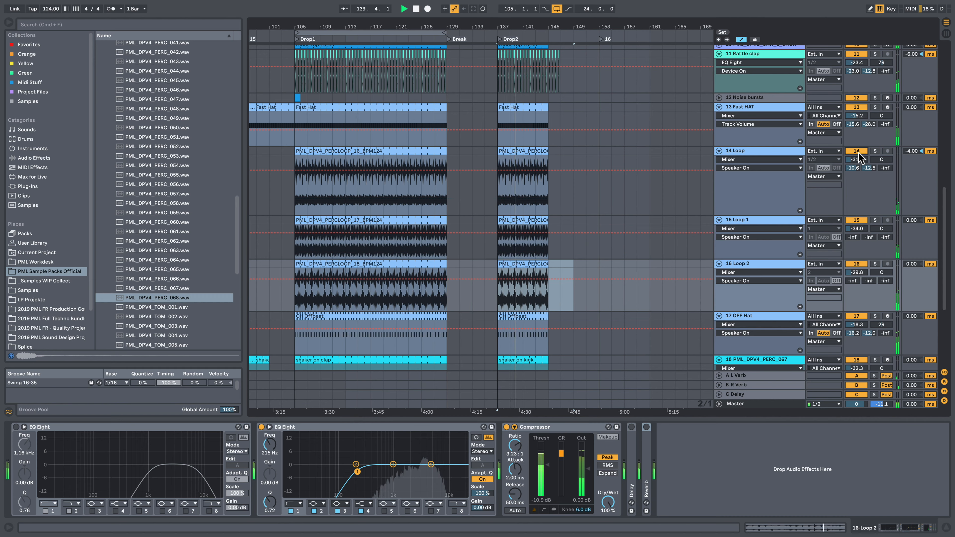
{"action": "left_click", "coordinate": [858, 153]}
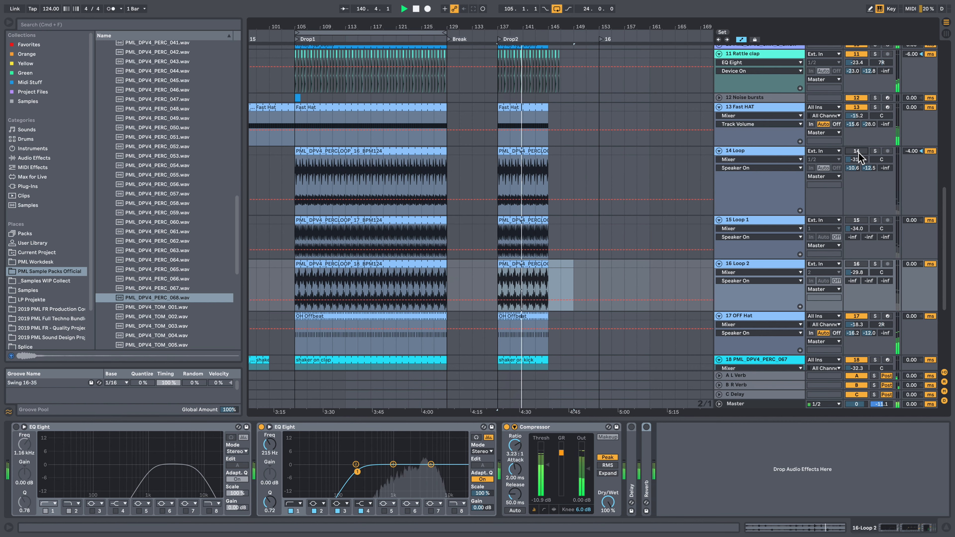
{"action": "left_click", "coordinate": [859, 153]}
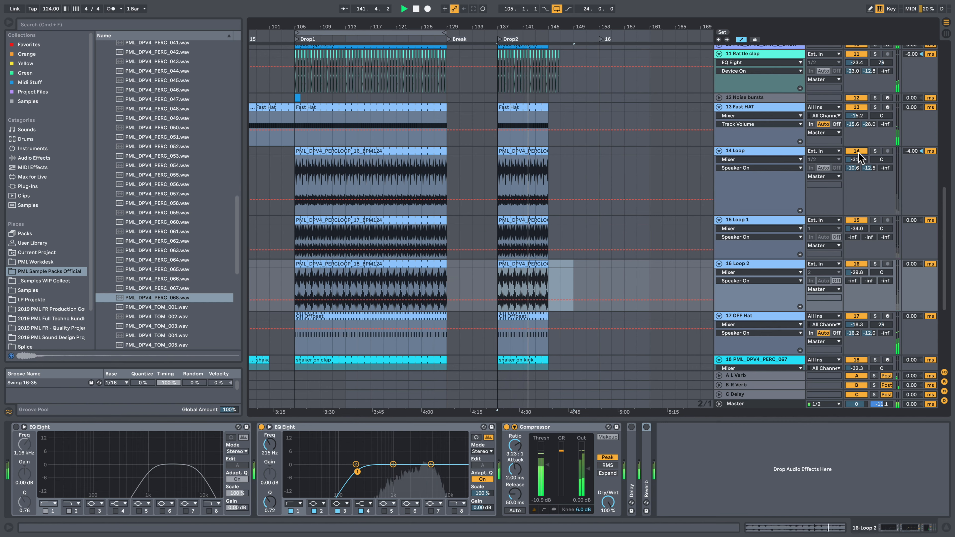
{"action": "key", "text": "space"}
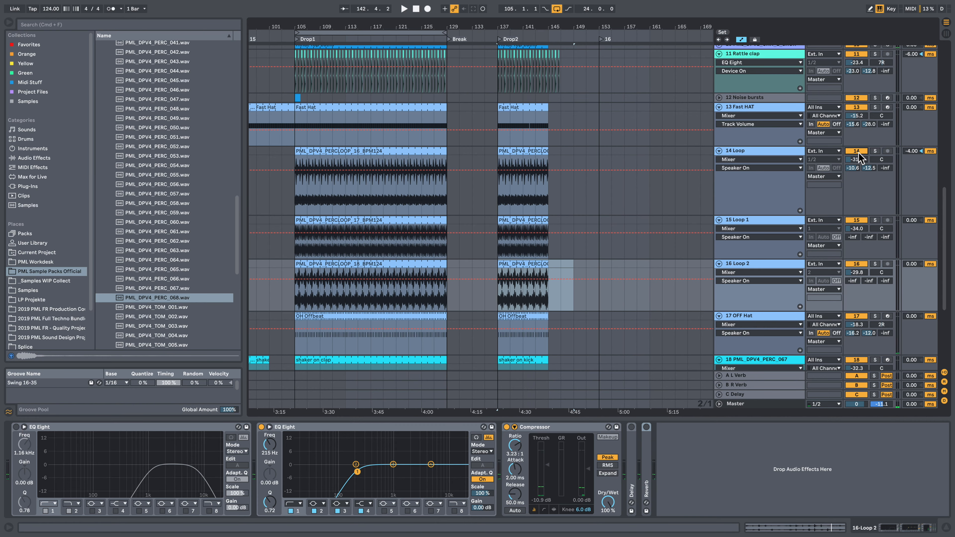
{"action": "scroll", "coordinate": [635, 333], "scroll_direction": "down", "scroll_amount": 3}
{"action": "scroll", "coordinate": [581, 314], "scroll_direction": "down", "scroll_amount": 2}
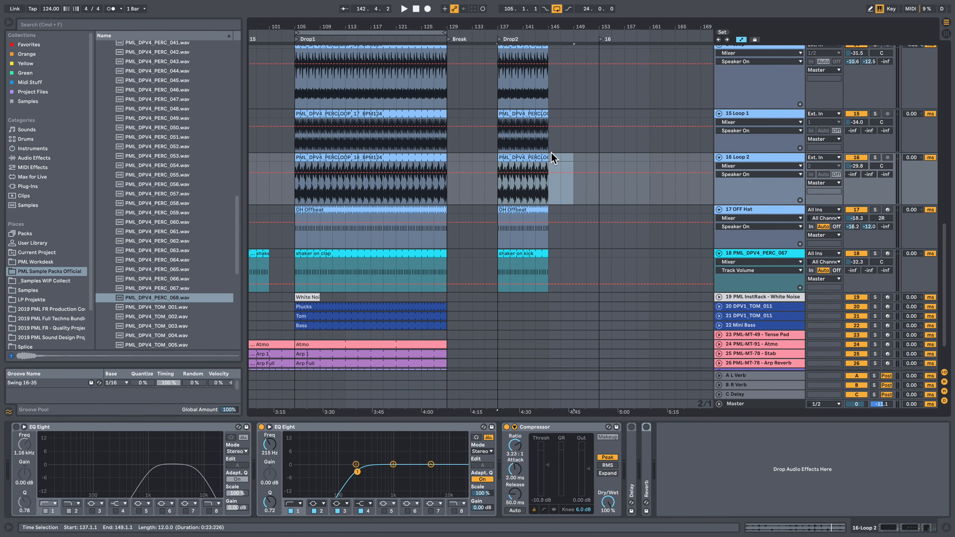
{"action": "scroll", "coordinate": [601, 195], "scroll_direction": "up", "scroll_amount": 4}
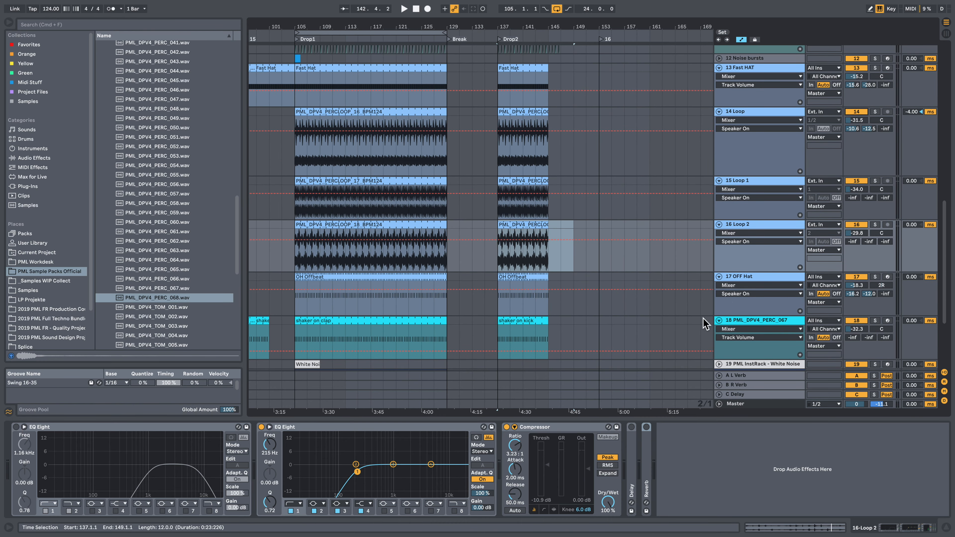
{"action": "scroll", "coordinate": [671, 309], "scroll_direction": "down", "scroll_amount": 7}
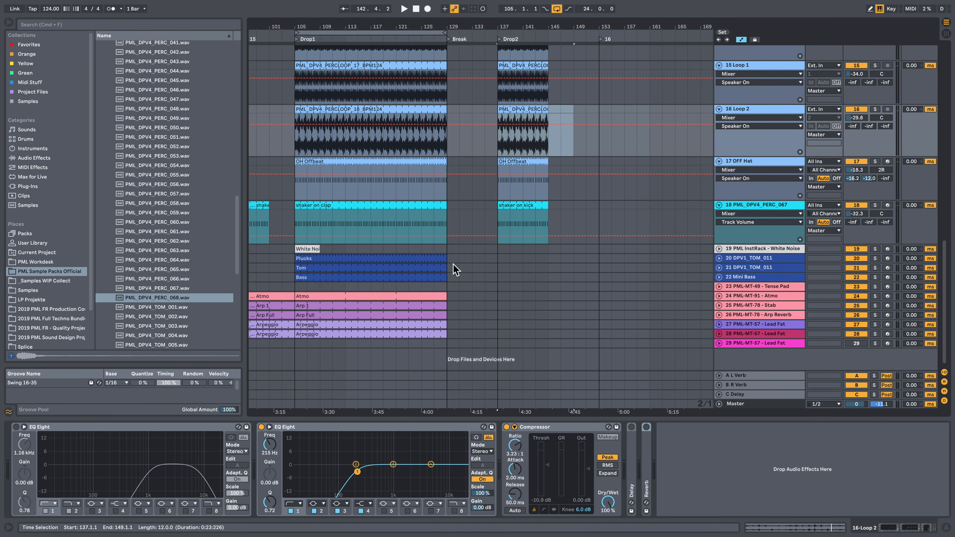
Copy the last eight bars of the Plucks clip on track 20 to bar 137, solo the track and open the clip's notes during playback.
{"action": "left_click_drag", "start_coordinate": [482, 269], "coordinate": [425, 261]}
{"action": "key", "text": "space"}
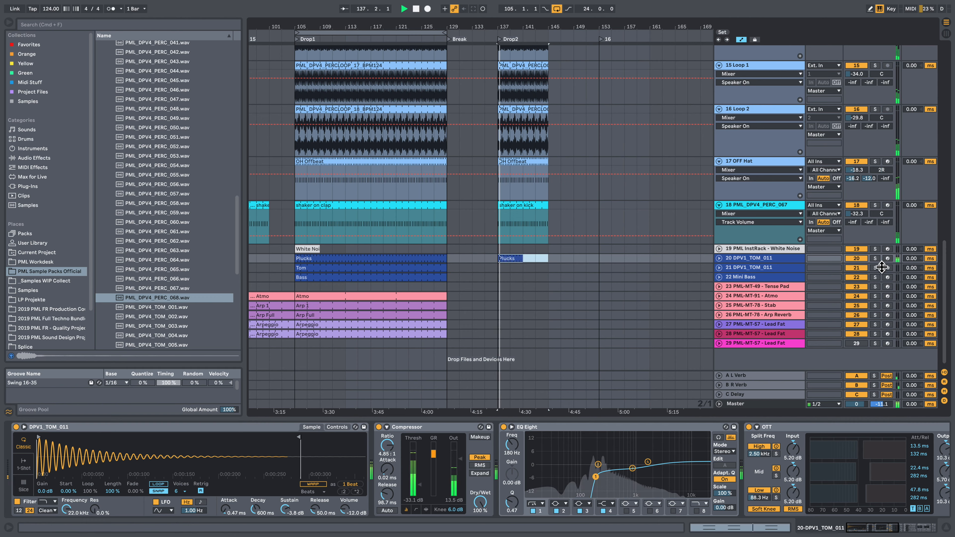
{"action": "left_click", "coordinate": [719, 258]}
{"action": "left_click", "coordinate": [875, 259]}
{"action": "double_click", "coordinate": [513, 259]}
{"action": "key", "text": "space"}
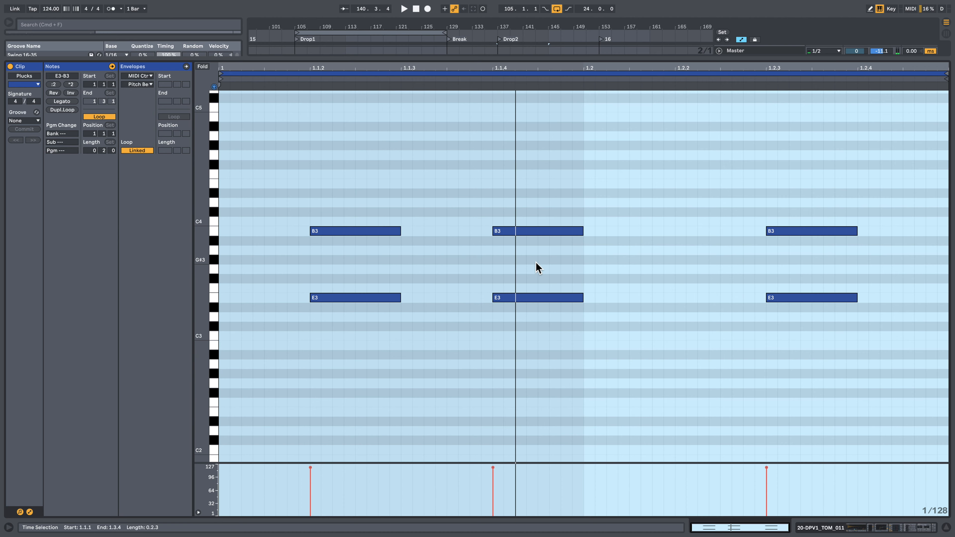
Examine the B3 and E3 note pattern of the Plucks clip during playback, and return to the track's device chain.
{"action": "left_click", "coordinate": [292, 256]}
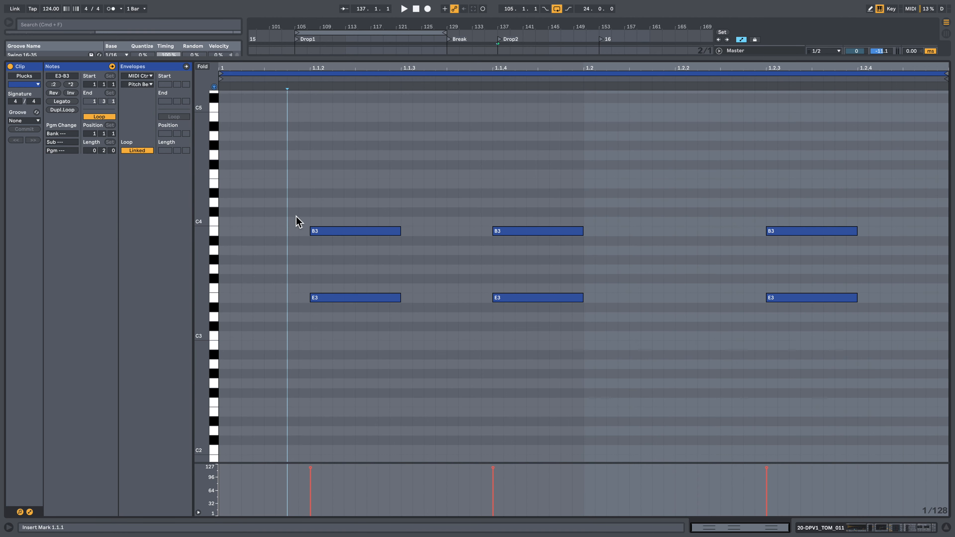
{"action": "left_click_drag", "start_coordinate": [266, 185], "coordinate": [852, 353]}
{"action": "left_click_drag", "start_coordinate": [847, 352], "coordinate": [798, 201]}
{"action": "left_click_drag", "start_coordinate": [789, 194], "coordinate": [817, 326]}
{"action": "key", "text": "space"}
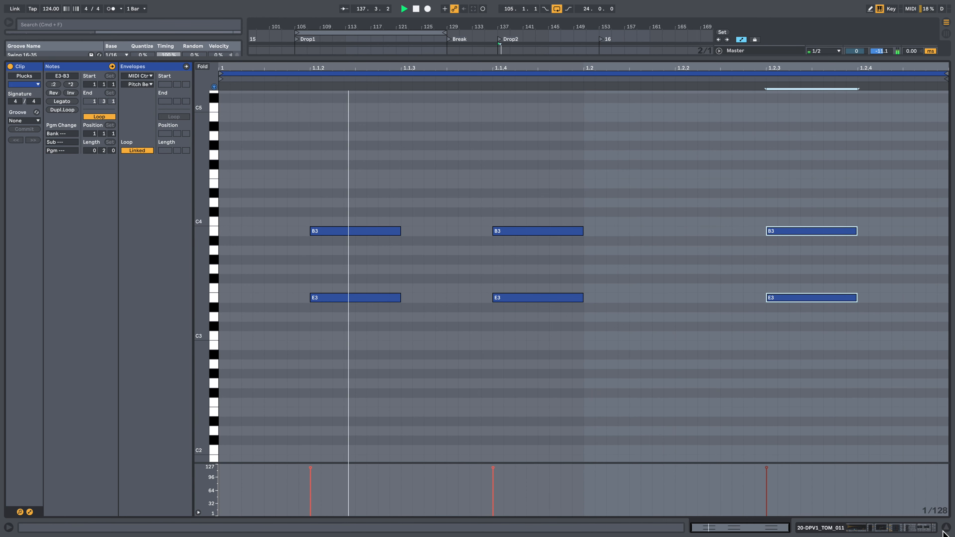
{"action": "left_click", "coordinate": [822, 527]}
{"action": "key", "text": "space"}
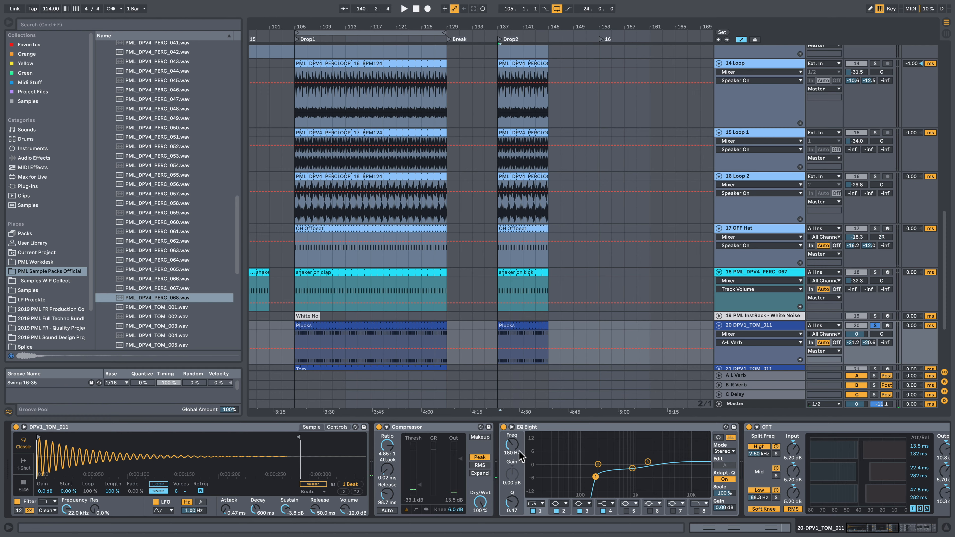
Bypass and re-enable the Compressor on the soloed Plucks track during playback to compare the sound.
{"action": "left_click", "coordinate": [379, 427]}
{"action": "key", "text": "space"}
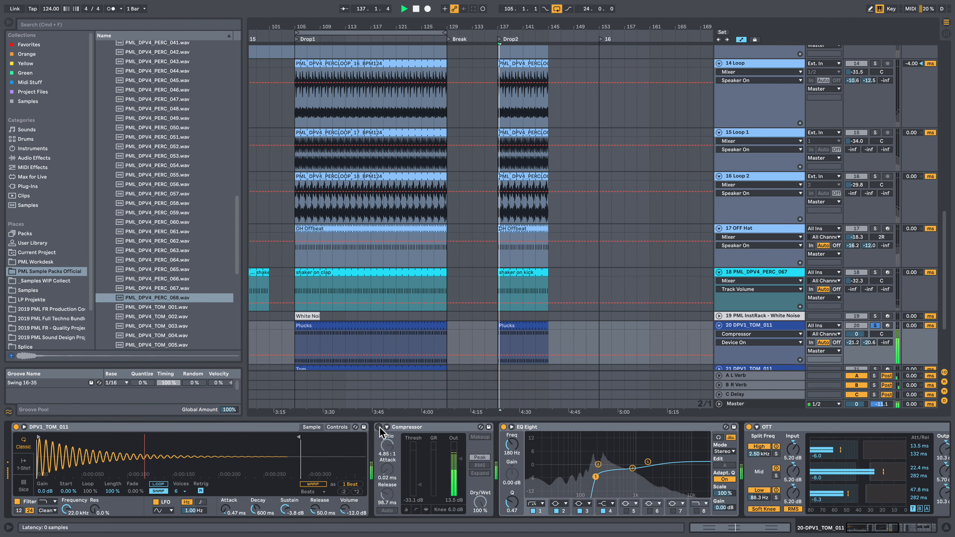
{"action": "left_click", "coordinate": [378, 427]}
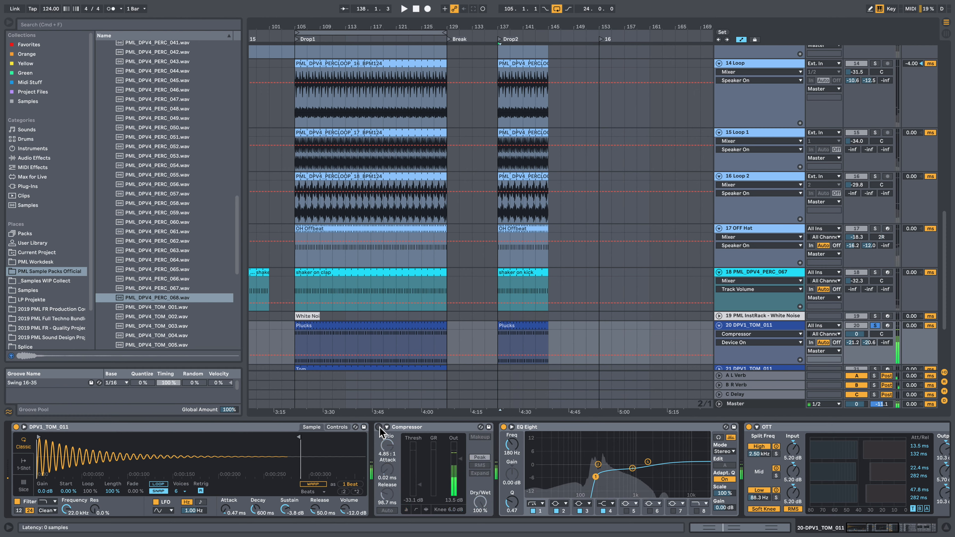
{"action": "key", "text": "space"}
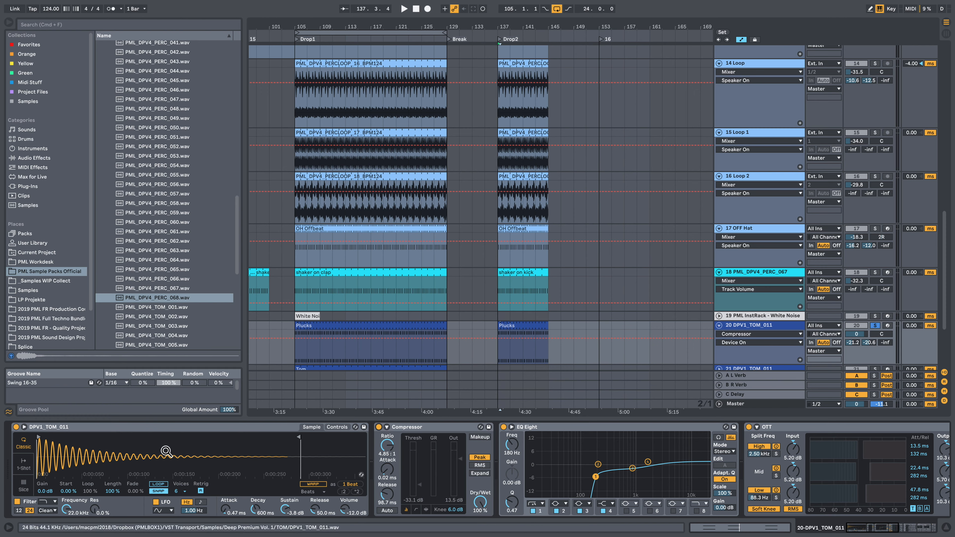
{"action": "left_click", "coordinate": [379, 427]}
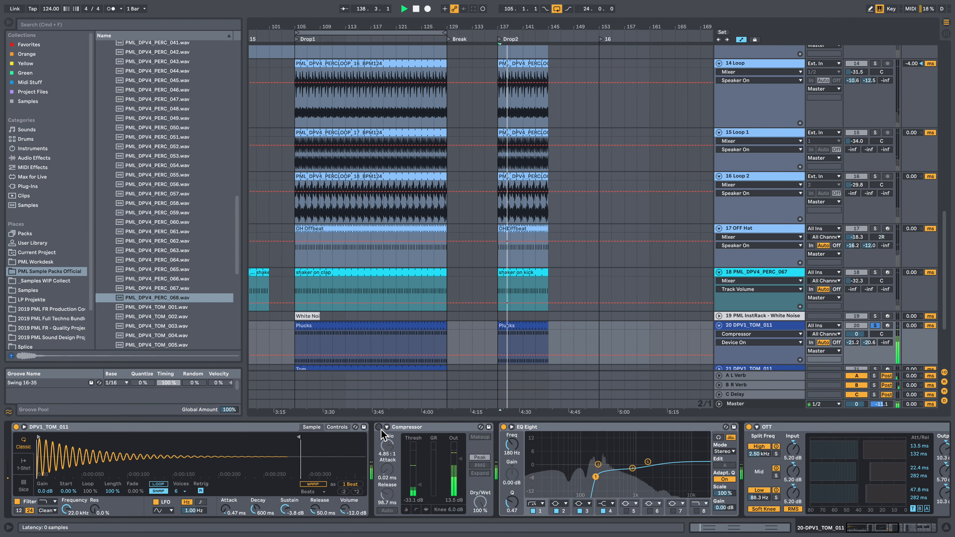
{"action": "left_click", "coordinate": [379, 428]}
{"action": "key", "text": "space"}
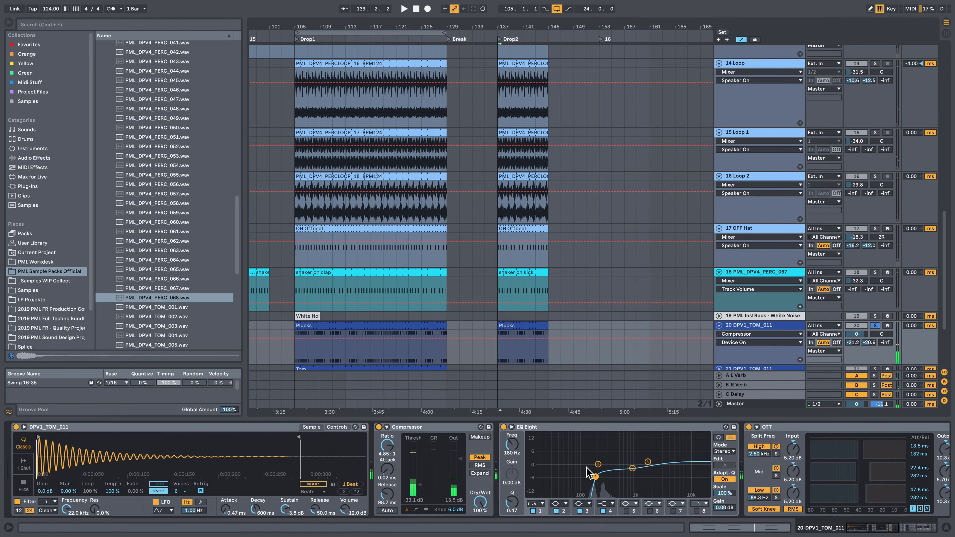
Audition the soloed plucks with EQ Eight bypassed and inspect the remaining effects in the chain.
{"action": "key", "text": "space"}
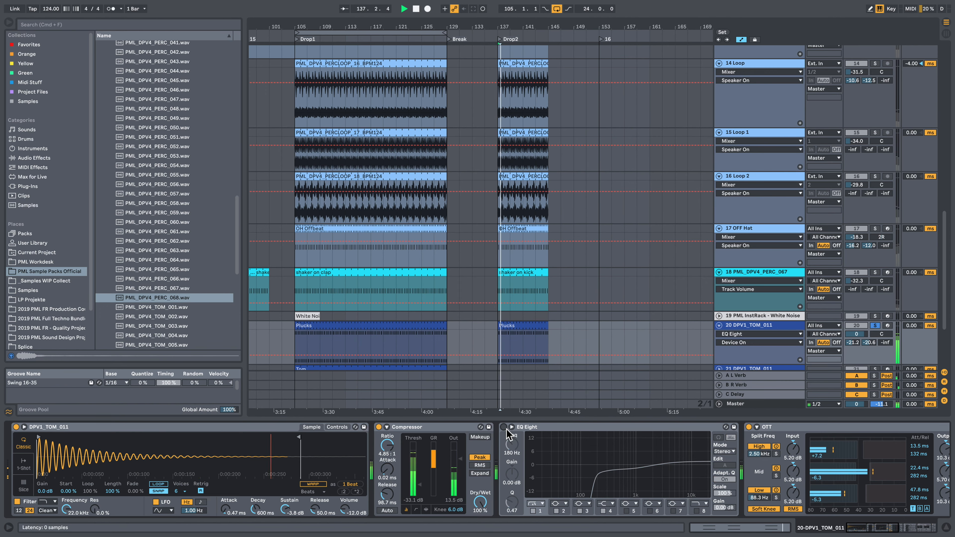
{"action": "left_click", "coordinate": [864, 529]}
{"action": "left_click_drag", "start_coordinate": [863, 530], "coordinate": [893, 529]}
{"action": "double_click", "coordinate": [360, 427]}
Unsolo the Plucks track and play it within the full groove.
{"action": "left_click", "coordinate": [874, 325]}
{"action": "key", "text": "space"}
{"action": "scroll", "coordinate": [557, 313], "scroll_direction": "down", "scroll_amount": 3}
{"action": "key", "text": "space"}
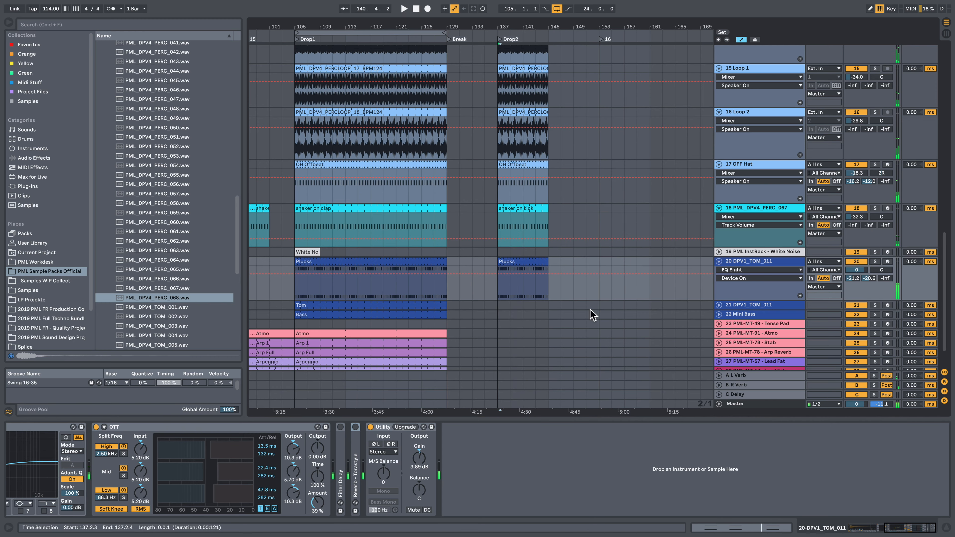
Copy the last eight bars of the Tom clip on track 21 to bar 137 and play it with its notes open.
{"action": "left_click", "coordinate": [719, 305]}
{"action": "left_click_drag", "start_coordinate": [465, 313], "coordinate": [528, 305]}
{"action": "scroll", "coordinate": [513, 306], "scroll_direction": "up", "scroll_amount": 10}
{"action": "double_click", "coordinate": [513, 305]}
{"action": "left_click", "coordinate": [447, 233]}
{"action": "key", "text": "space"}
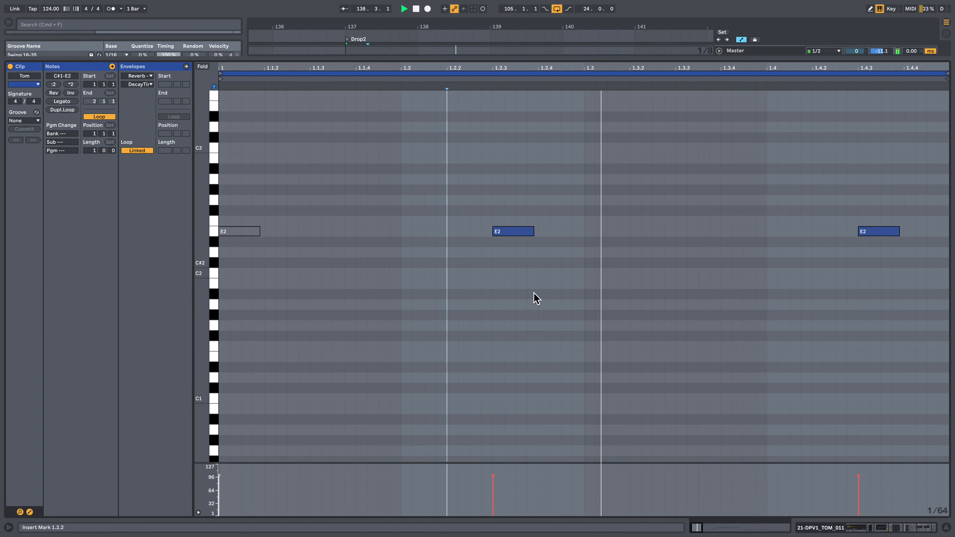
Solo the Tom track and compare it during playback with its Compressor off and on.
{"action": "left_click", "coordinate": [865, 529]}
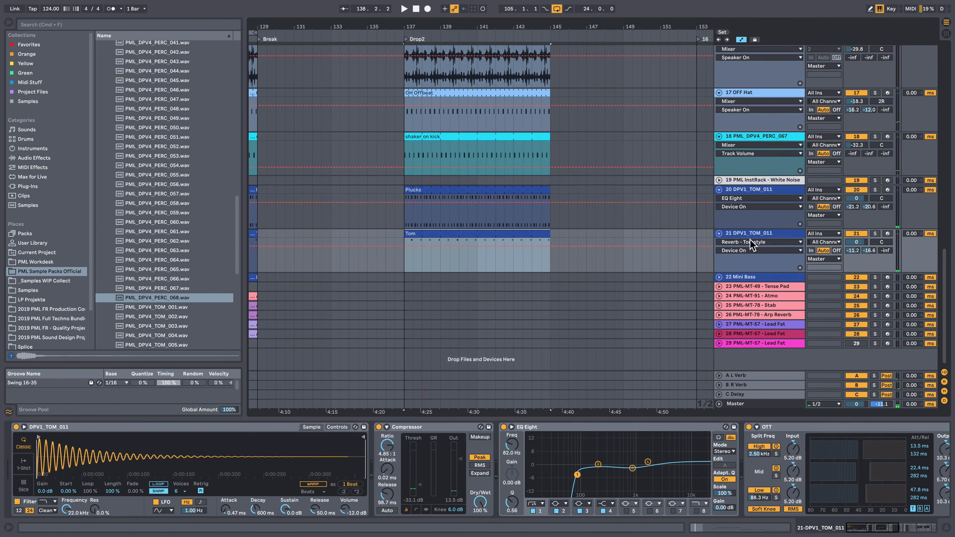
{"action": "left_click", "coordinate": [874, 234]}
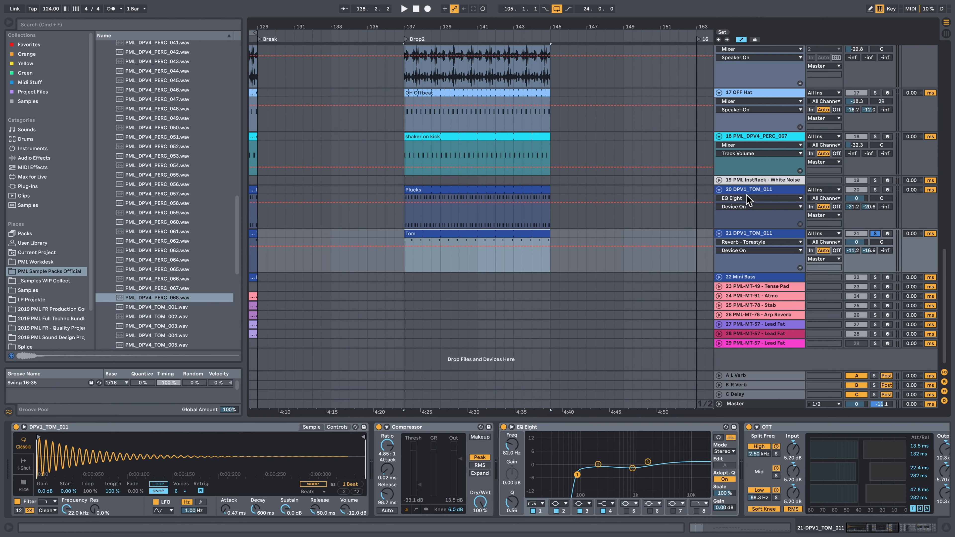
{"action": "left_click", "coordinate": [379, 427]}
{"action": "key", "text": "space"}
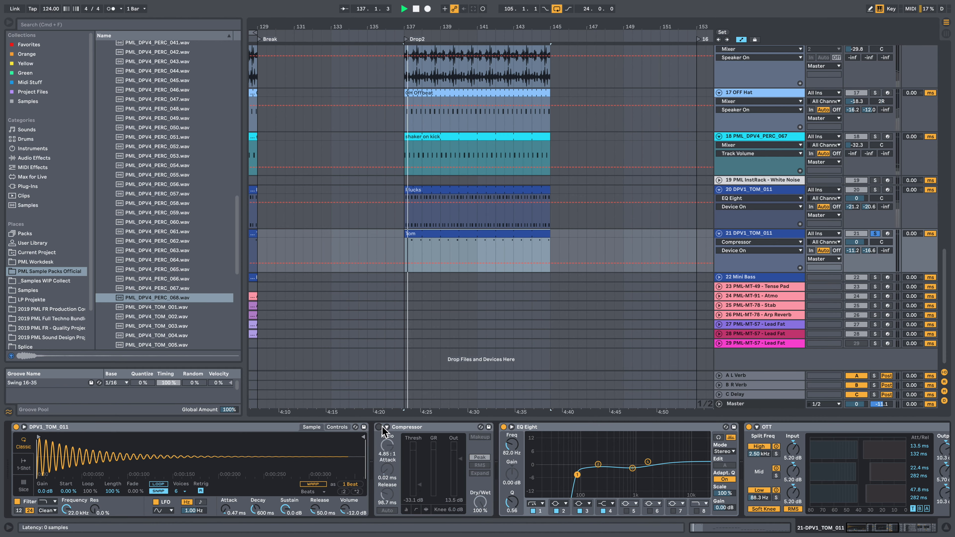
{"action": "left_click", "coordinate": [379, 428]}
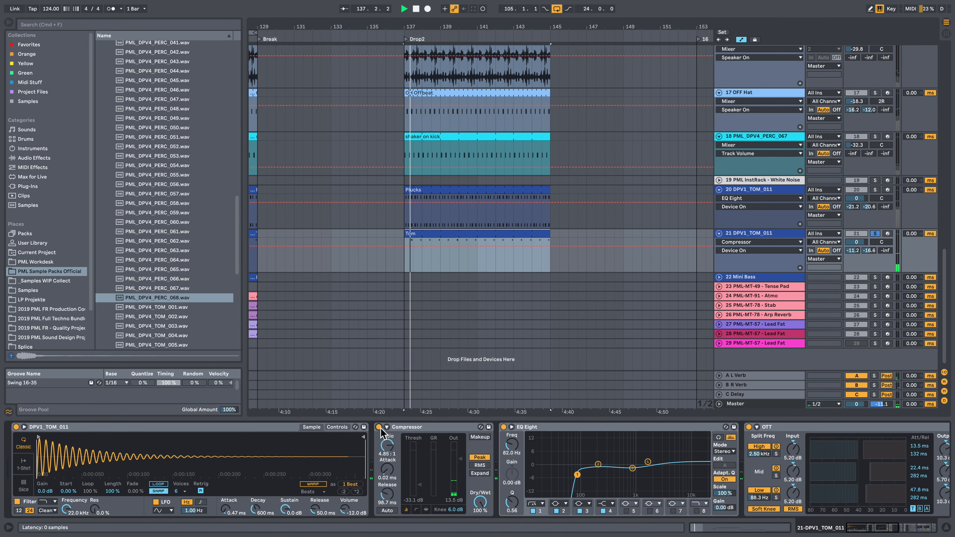
{"action": "key", "text": "space"}
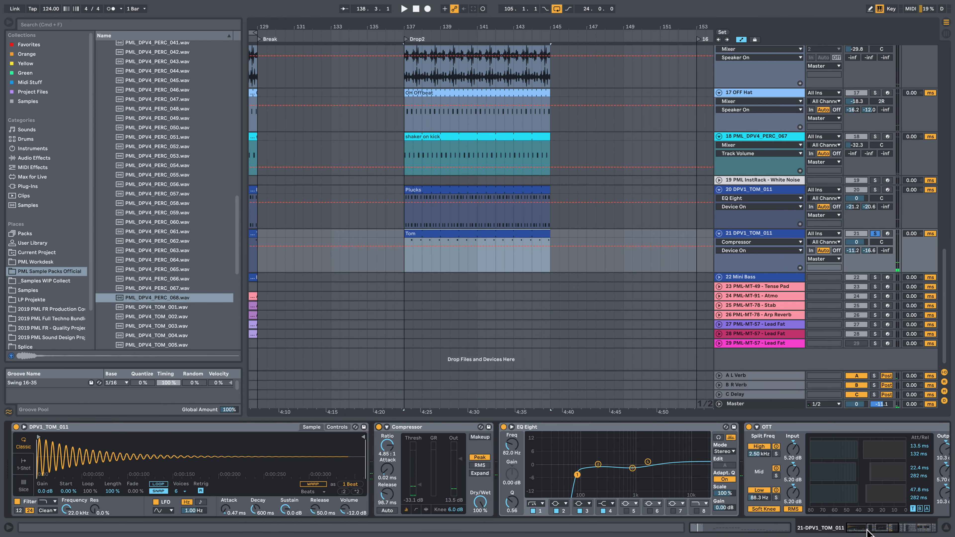
Switch off Reverb - Torastyle on the soloed Tom track and audition it with the L Verb and R Verb returns off, restoring both returns.
{"action": "left_click_drag", "start_coordinate": [866, 531], "coordinate": [908, 532]}
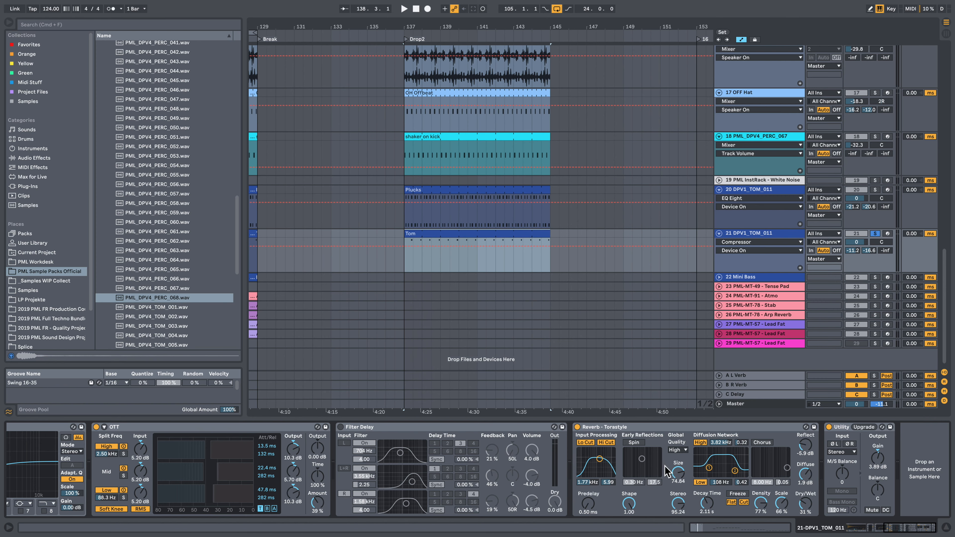
{"action": "left_click", "coordinate": [579, 428]}
{"action": "left_click", "coordinate": [577, 428]}
{"action": "key", "text": "space"}
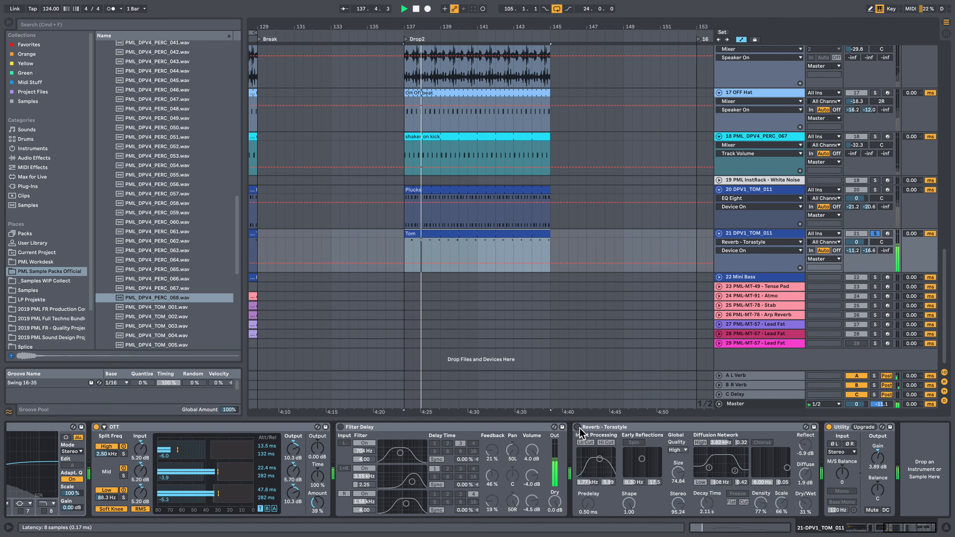
{"action": "key", "text": "space"}
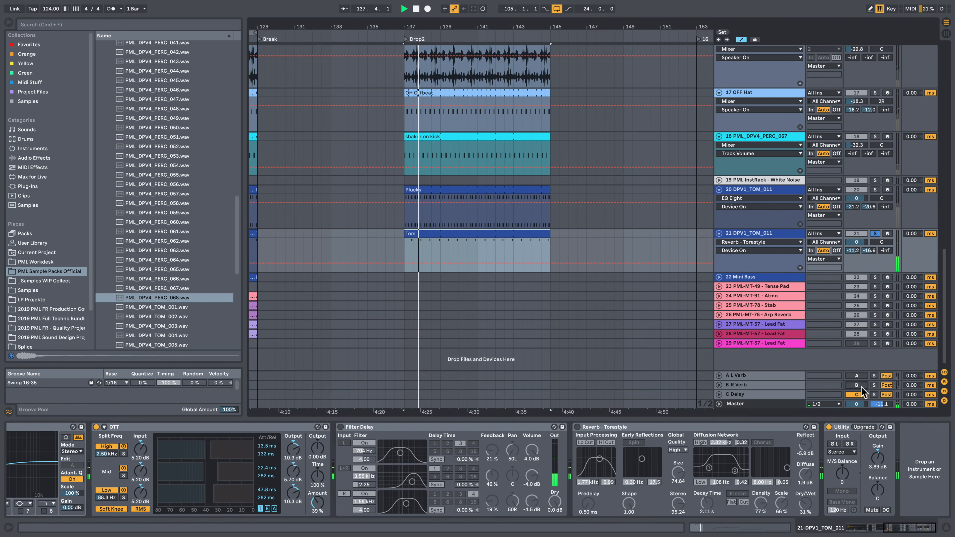
{"action": "left_click", "coordinate": [858, 385]}
{"action": "left_click", "coordinate": [856, 376]}
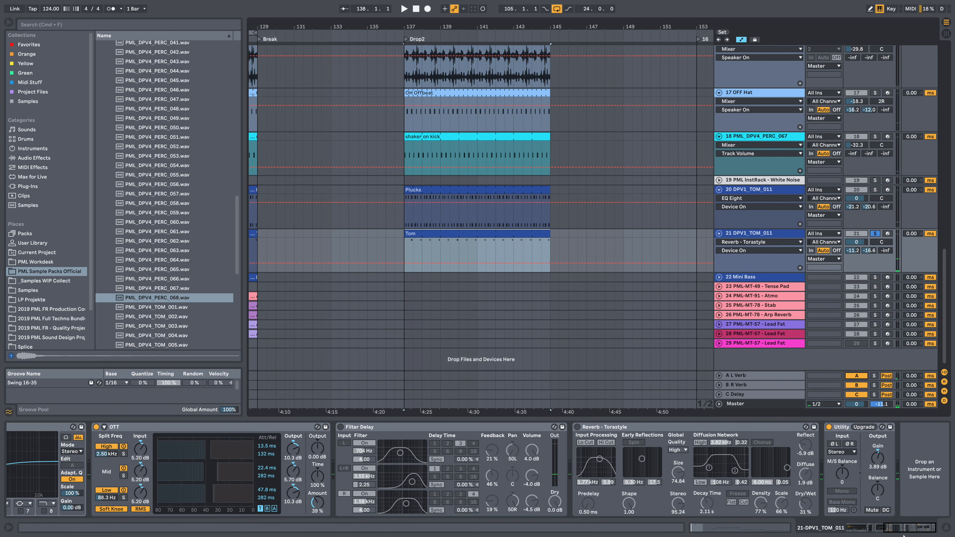
{"action": "key", "text": "space"}
Unsolo the Tom track and play it together with the plucks and percussion at Drop2.
{"action": "left_click_drag", "start_coordinate": [906, 531], "coordinate": [826, 533]}
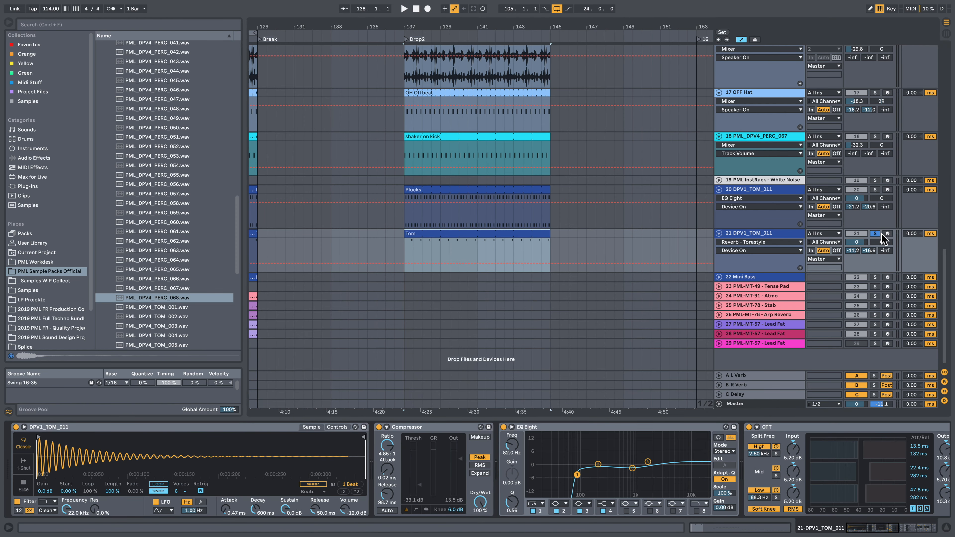
{"action": "key", "text": "space"}
{"action": "left_click_drag", "start_coordinate": [419, 25], "coordinate": [419, 8]}
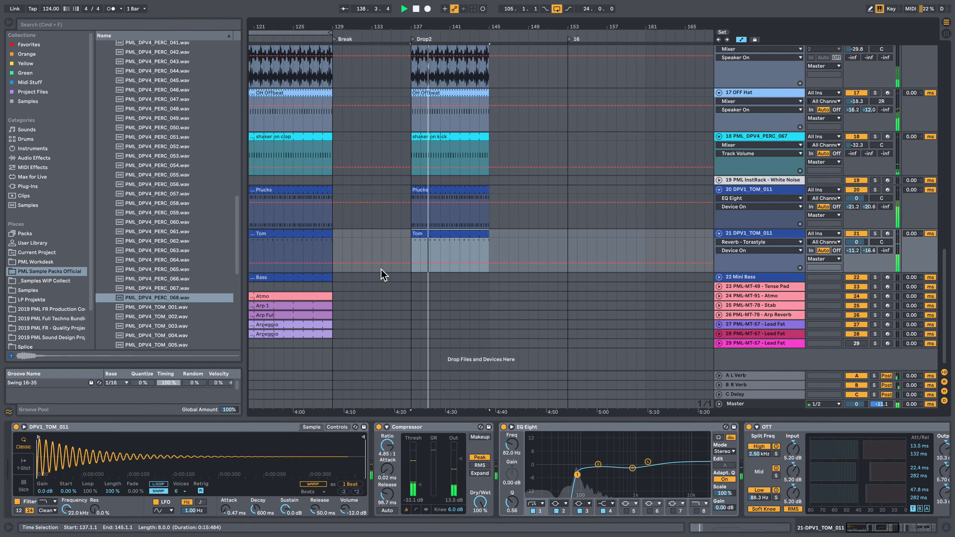
{"action": "key", "text": "space"}
Copy four bars of the Bass clip on Mini Bass to bar 137, unfold the track and examine the clip's F1 notes during playback.
{"action": "left_click_drag", "start_coordinate": [343, 279], "coordinate": [417, 279]}
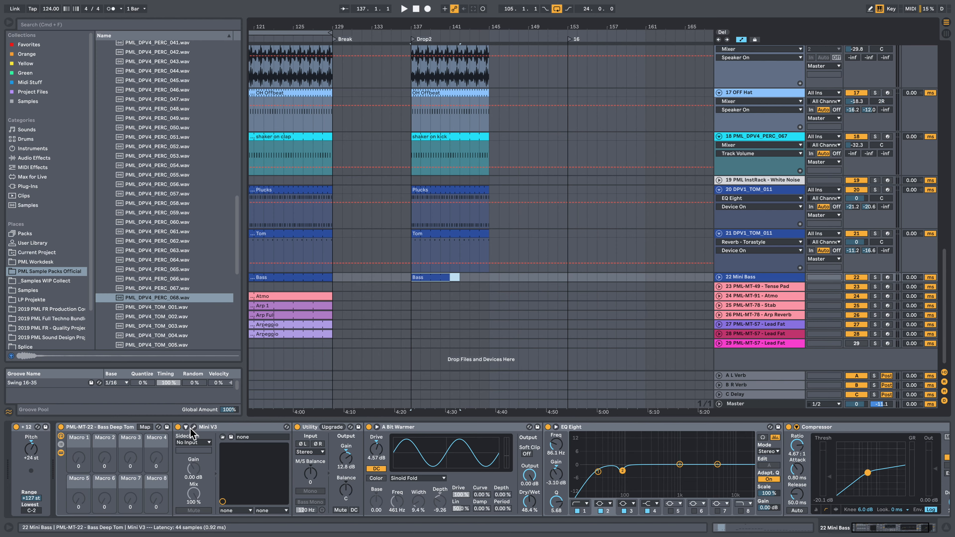
{"action": "left_click", "coordinate": [718, 278]}
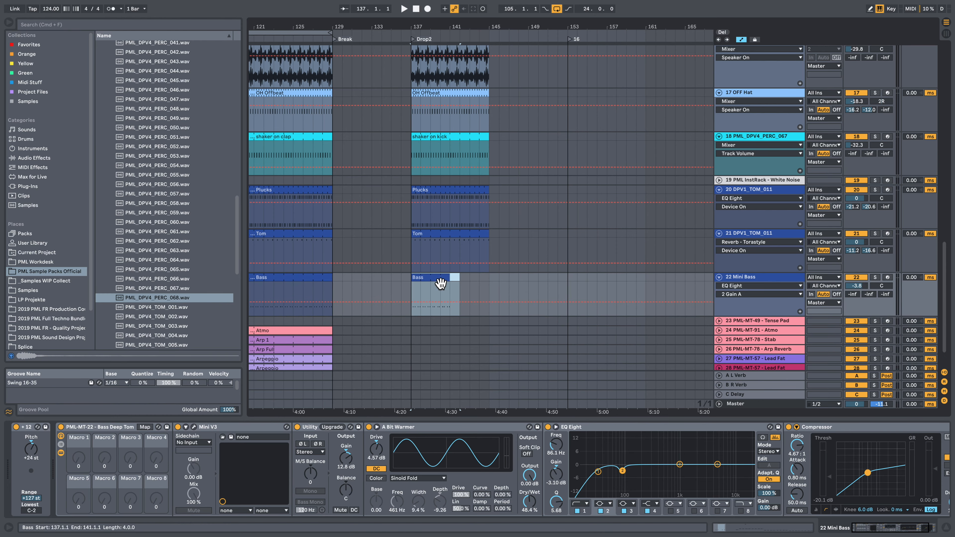
{"action": "double_click", "coordinate": [440, 283]}
{"action": "key", "text": "space"}
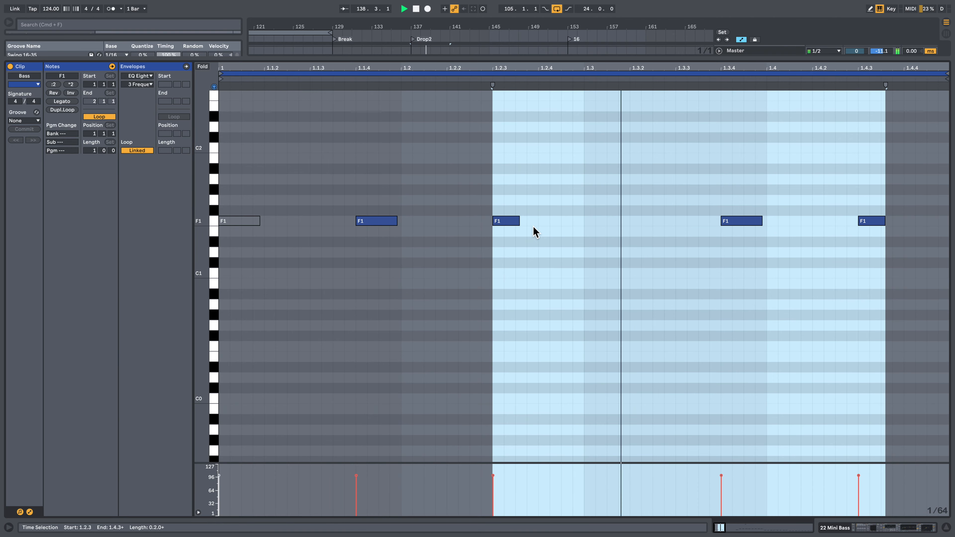
{"action": "left_click", "coordinate": [530, 227]}
{"action": "key", "text": "space"}
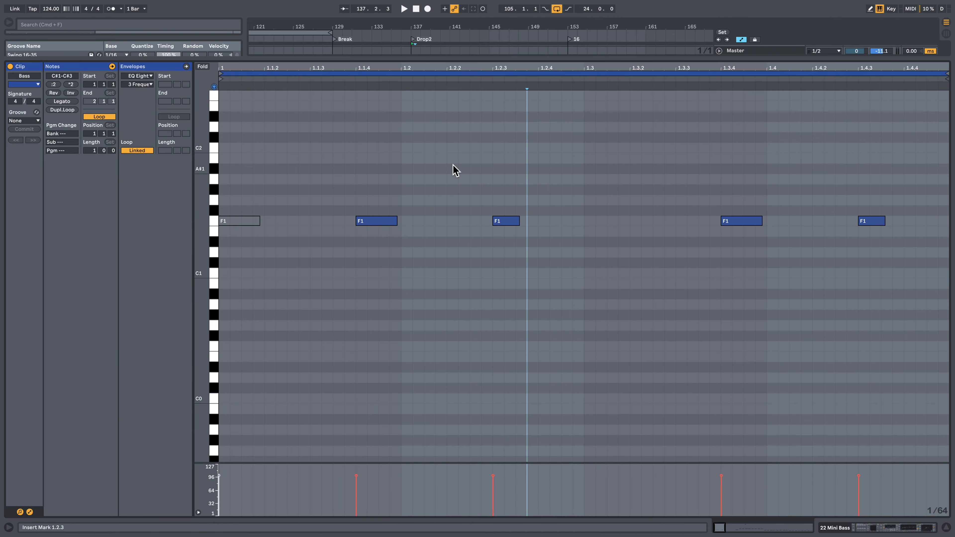
{"action": "mouse_move", "coordinate": [452, 163]}
{"action": "left_mouse_down"}
{"action": "mouse_move", "coordinate": [562, 290]}
{"action": "mouse_move", "coordinate": [697, 289]}
{"action": "left_mouse_up"}
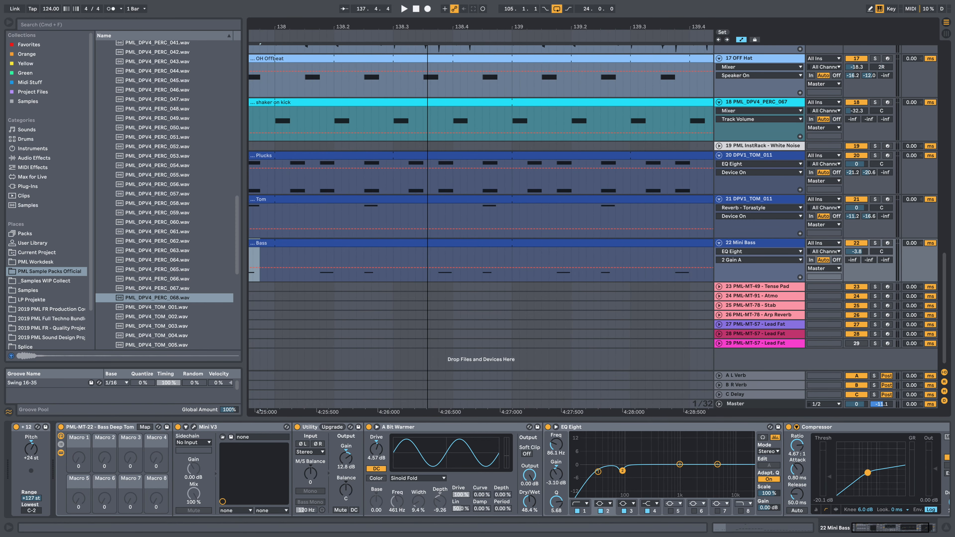
Add a Compressor from the Audio Effects after the Mini Bass rack and enable its Sidechain.
{"action": "left_click_drag", "start_coordinate": [427, 29], "coordinate": [400, 7]}
{"action": "double_click", "coordinate": [100, 427]}
{"action": "left_click", "coordinate": [33, 158]}
{"action": "left_click_drag", "start_coordinate": [132, 116], "coordinate": [167, 442]}
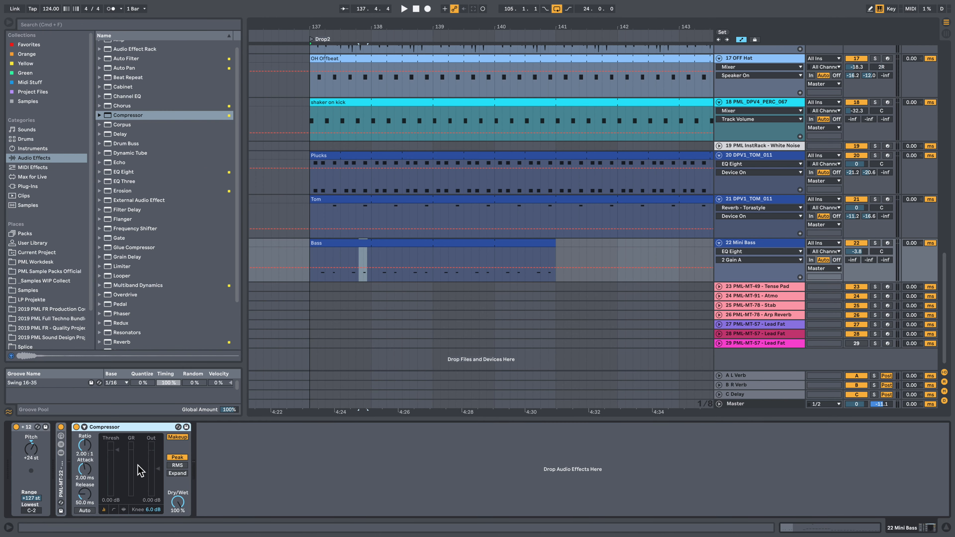
{"action": "left_click", "coordinate": [84, 427]}
{"action": "left_click", "coordinate": [101, 438]}
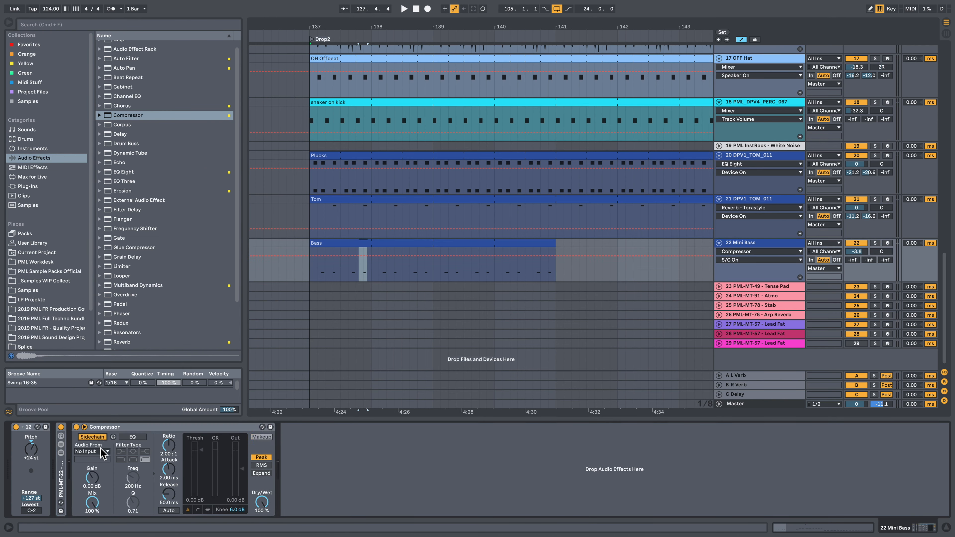
Set the Mini Bass compressor's sidechain source to 21-DPV1 TOM and its threshold to -16.8 dB, and audition it in the groove.
{"action": "left_click", "coordinate": [757, 201]}
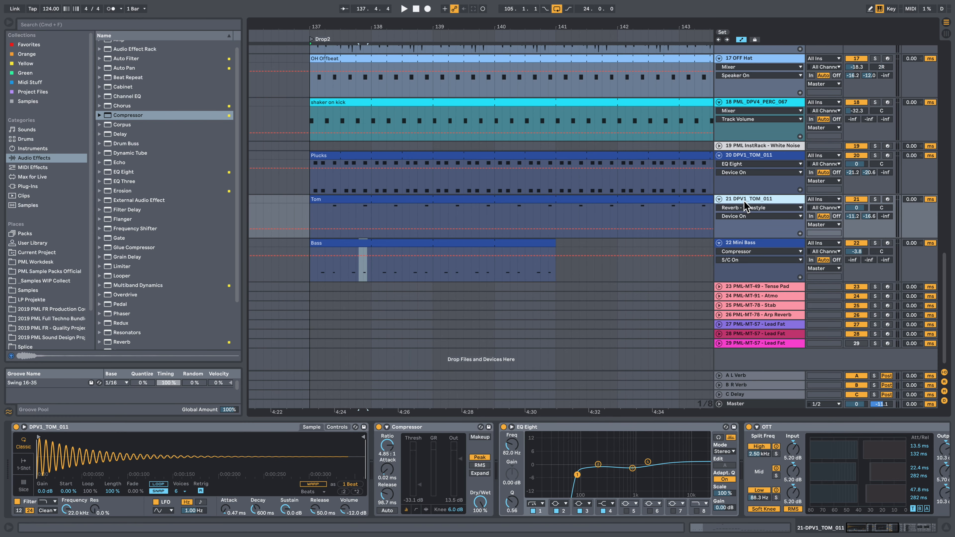
{"action": "left_click", "coordinate": [762, 244]}
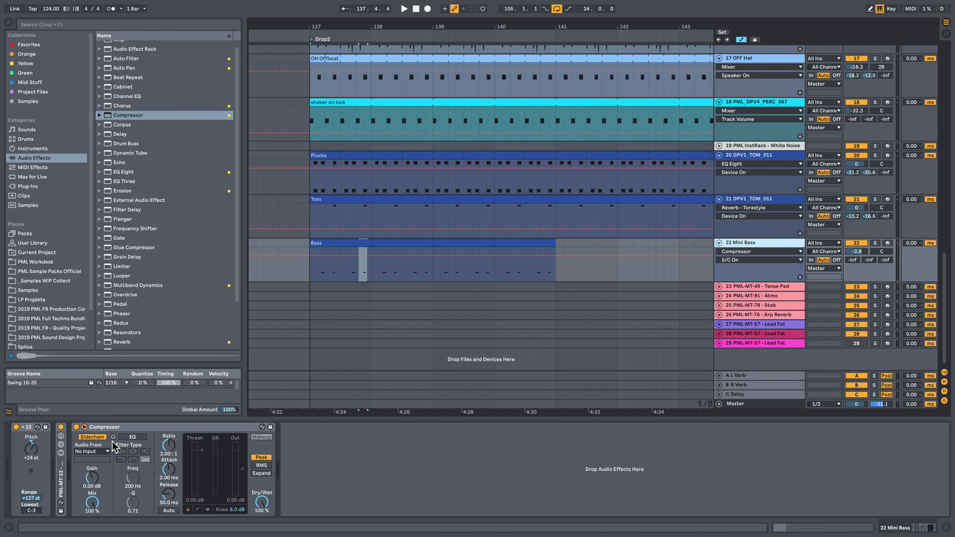
{"action": "left_click", "coordinate": [92, 452]}
{"action": "left_click", "coordinate": [97, 345]}
{"action": "key", "text": "space"}
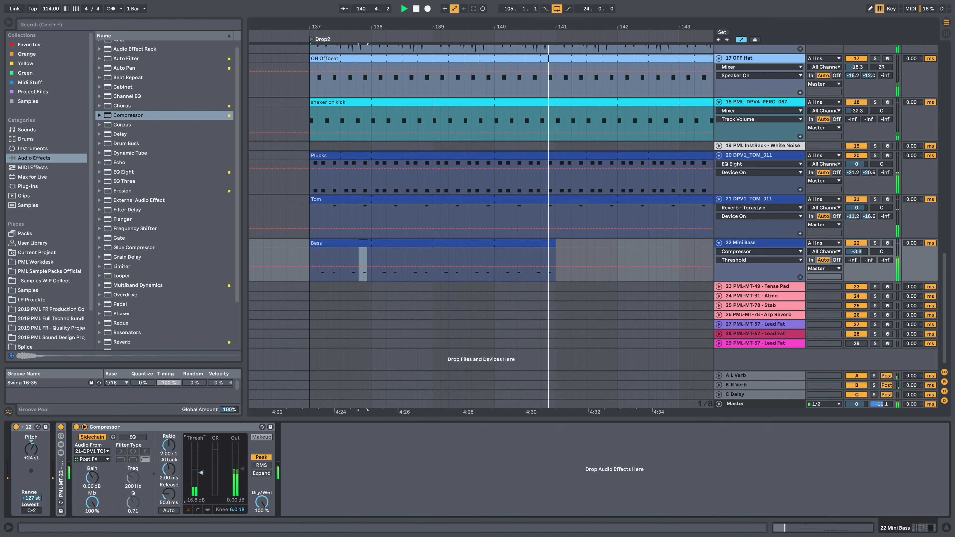
{"action": "key", "text": "space"}
{"action": "key", "text": "space"}
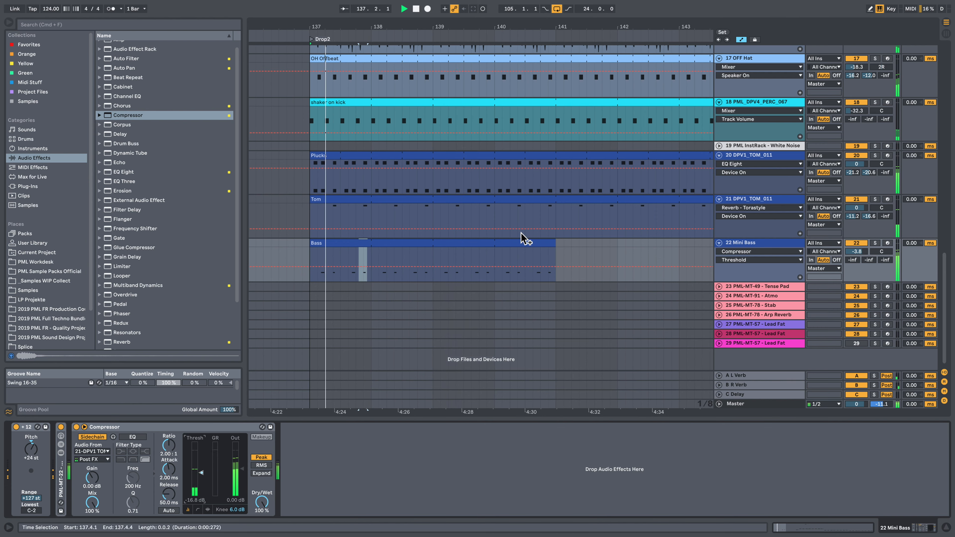
Stop playback and extend the Bass clip on Mini Bass at Drop2 to bar 145.
{"action": "key", "text": "space"}
{"action": "scroll", "coordinate": [514, 304], "scroll_direction": "down", "scroll_amount": 10}
{"action": "left_click_drag", "start_coordinate": [519, 243], "coordinate": [542, 243]}
Unfold track 24 Atmo and copy the last bars of its Drop1 clip to bar 137, filling Drop2 up to bar 145.
{"action": "left_click", "coordinate": [719, 296]}
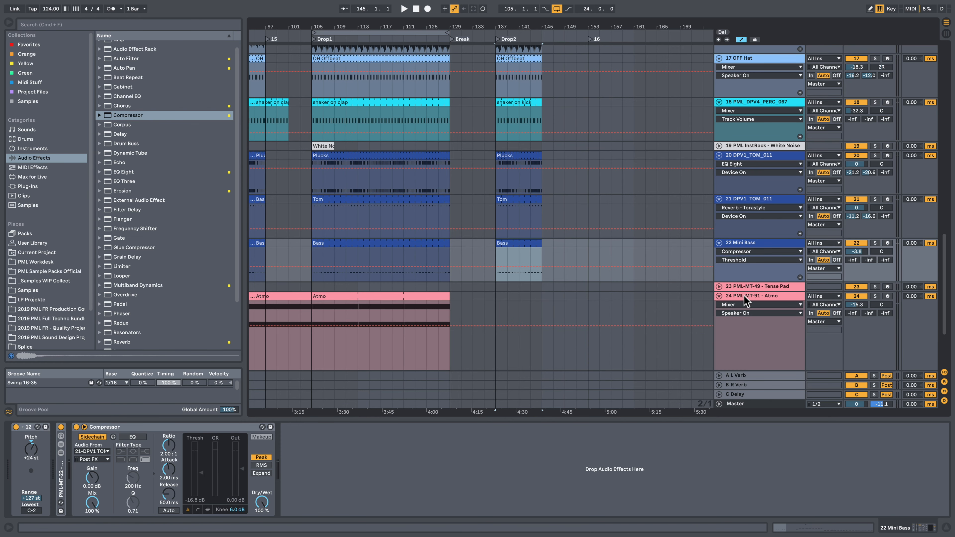
{"action": "left_click", "coordinate": [714, 304]}
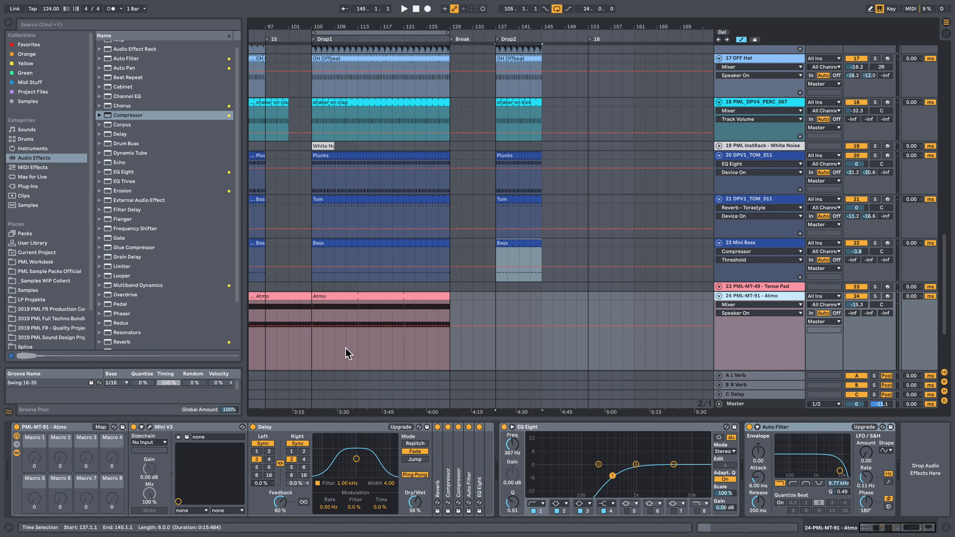
{"action": "left_click_drag", "start_coordinate": [461, 338], "coordinate": [403, 338]}
{"action": "left_click_drag", "start_coordinate": [425, 296], "coordinate": [517, 296]}
Browse PML Sample Packs Official and expand the PML Arturia MINI V3 - Melodic Techno Sound Pack folder in a widened browser.
{"action": "left_click", "coordinate": [50, 271]}
{"action": "scroll", "coordinate": [153, 206], "scroll_direction": "up", "scroll_amount": 10}
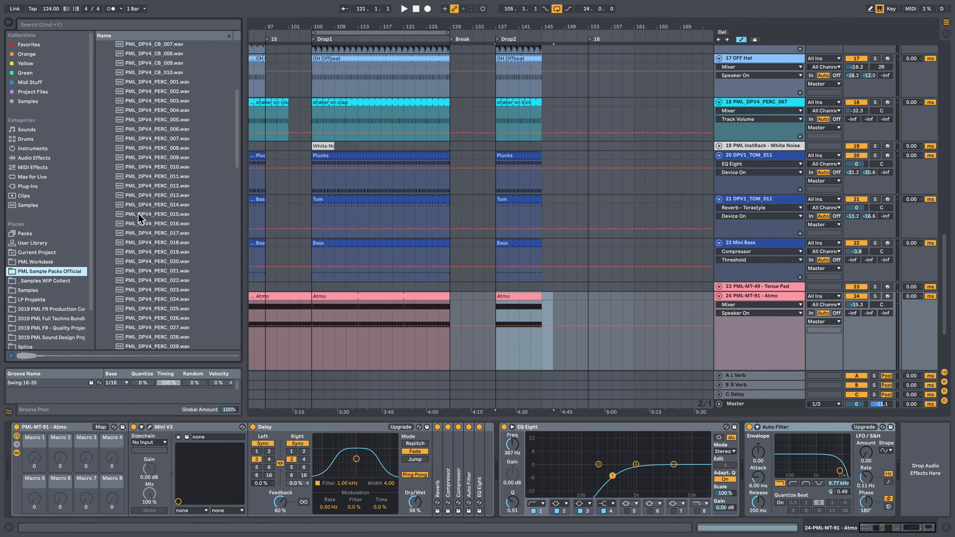
{"action": "scroll", "coordinate": [138, 214], "scroll_direction": "up", "scroll_amount": 5}
{"action": "left_click", "coordinate": [101, 101]}
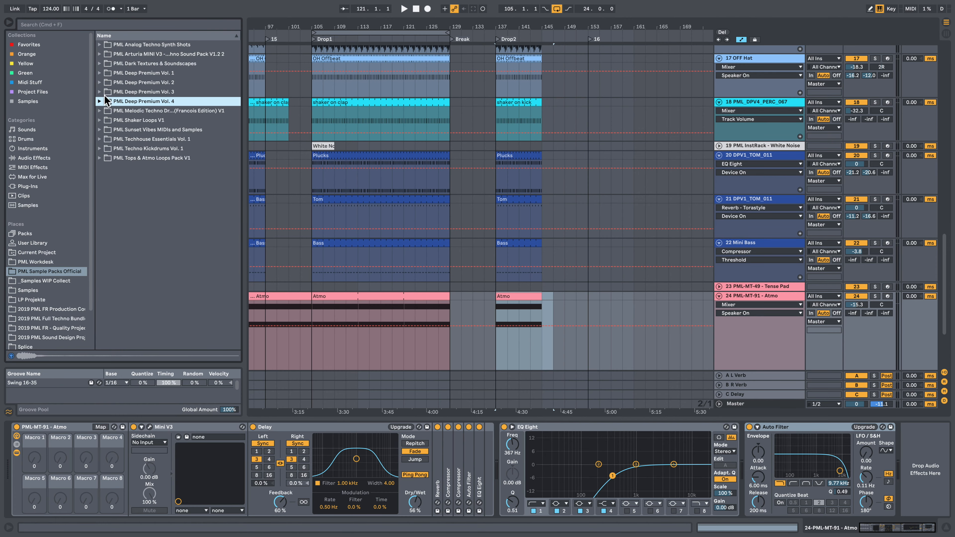
{"action": "left_click_drag", "start_coordinate": [247, 64], "coordinate": [355, 66]}
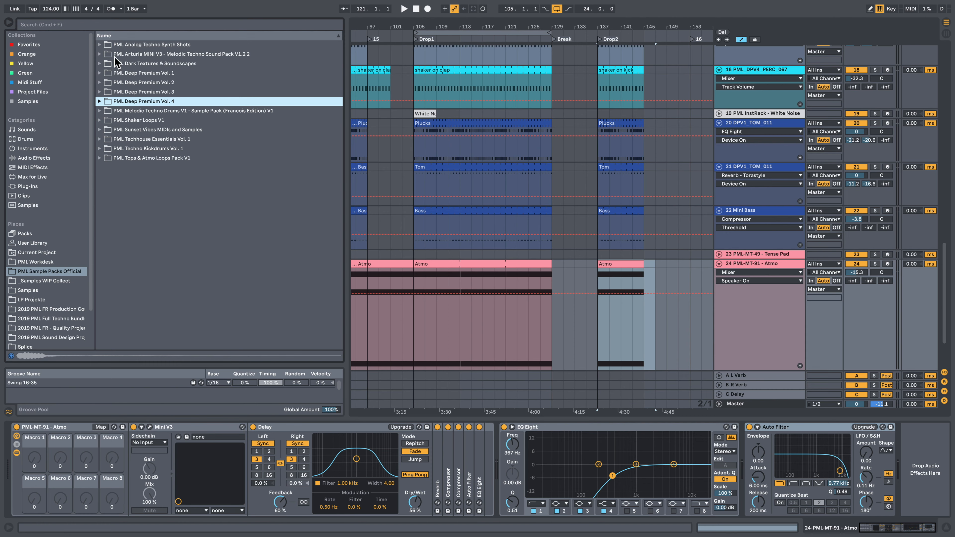
{"action": "left_click", "coordinate": [100, 54]}
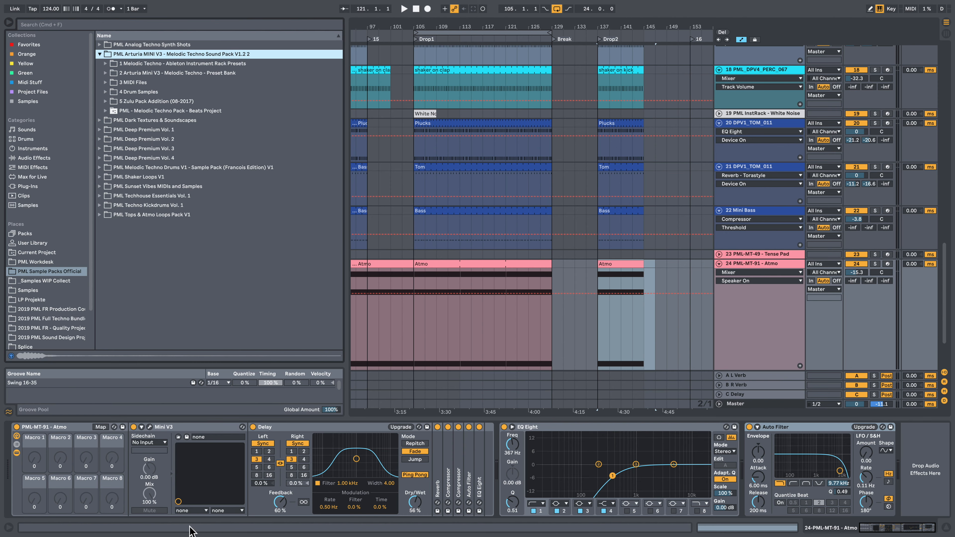
Examine the Atmo track's Mini V3 synth, including its LFO/Arp, Modulation and Effects pages, and close the plug-in window.
{"action": "left_click", "coordinate": [150, 427]}
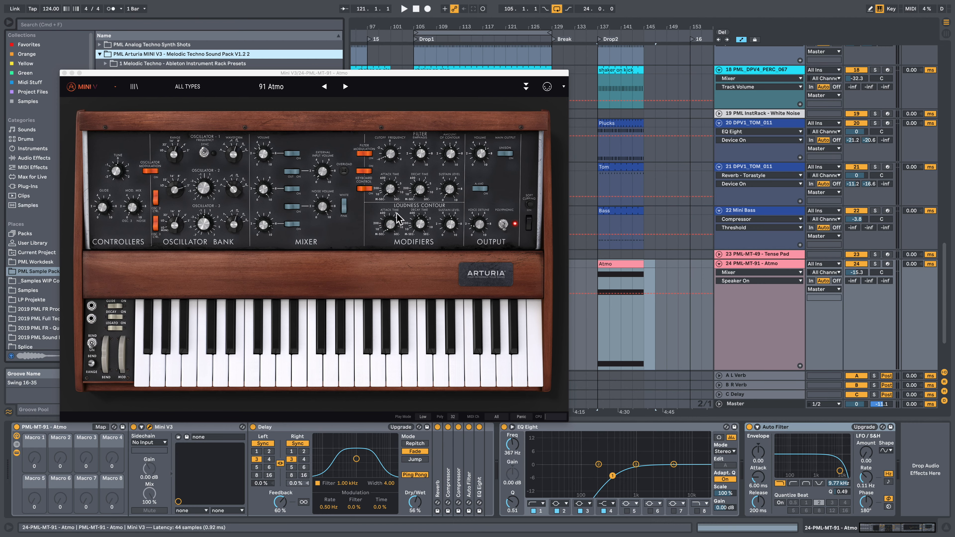
{"action": "left_click", "coordinate": [526, 87]}
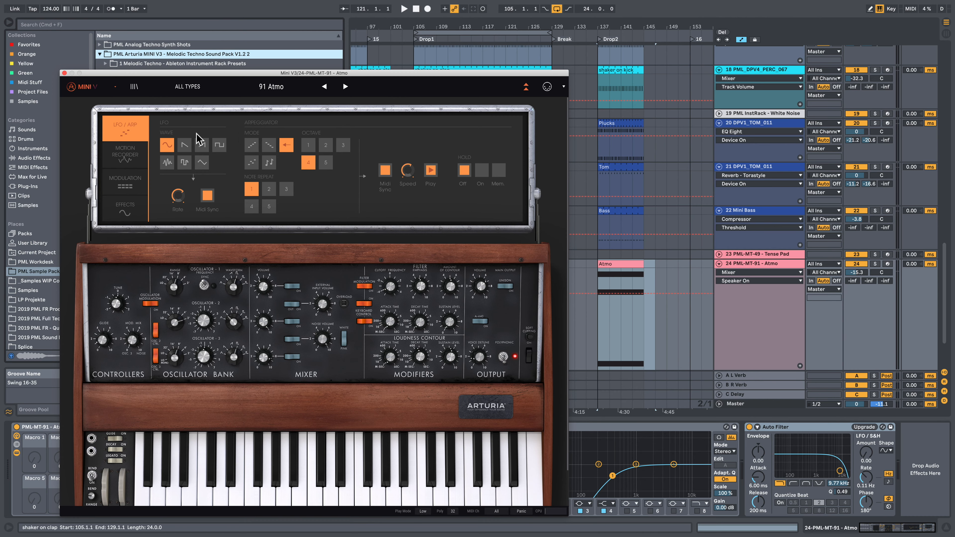
{"action": "left_click", "coordinate": [125, 182]}
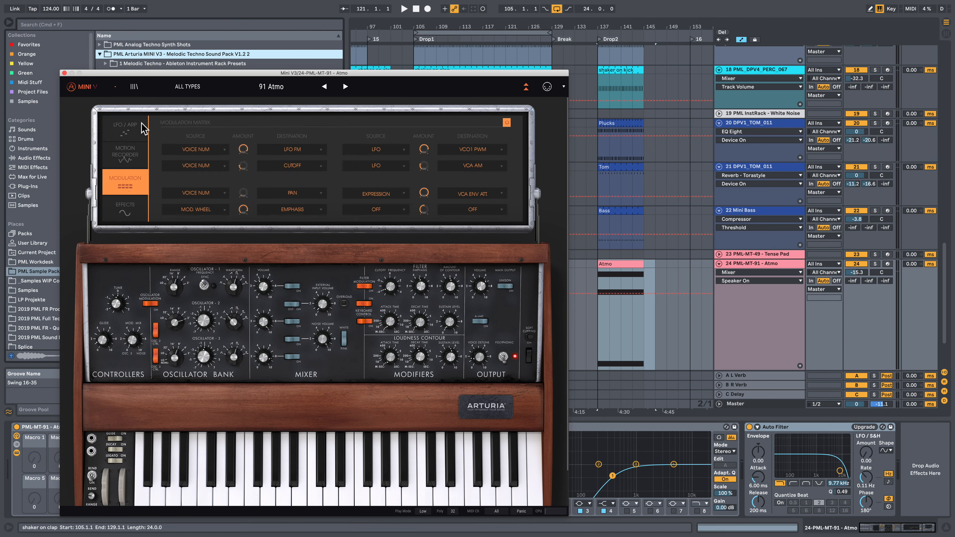
{"action": "left_click", "coordinate": [135, 218]}
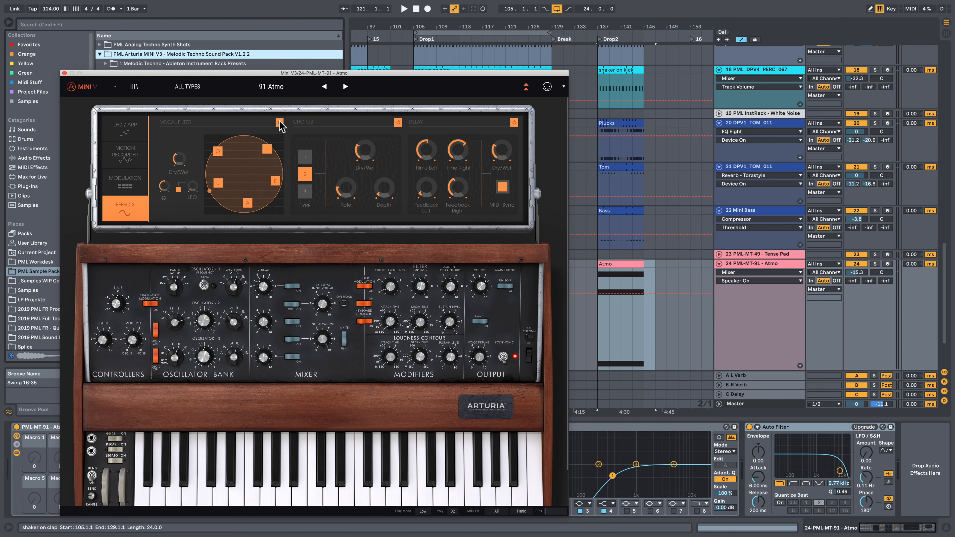
{"action": "left_click", "coordinate": [65, 72]}
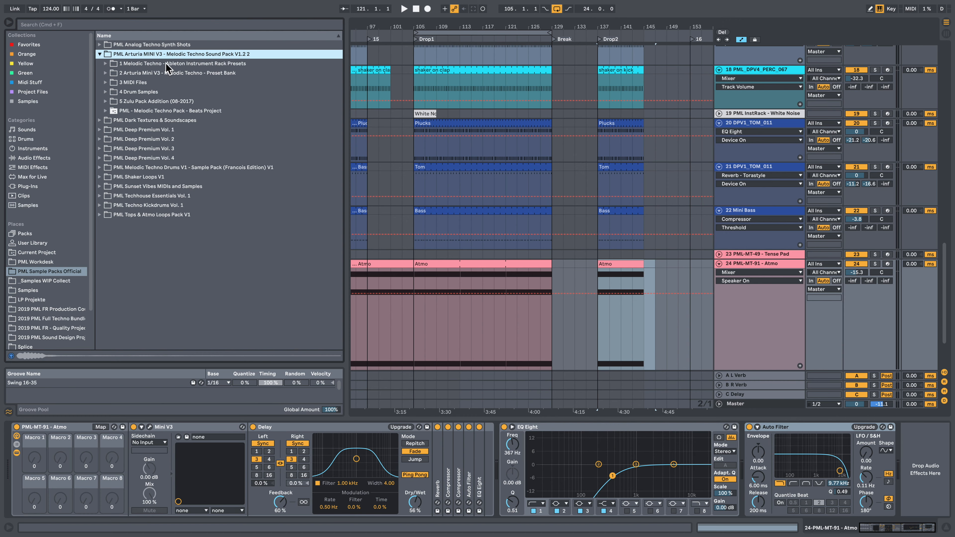
Solo the Atmo track, audition it at Drop2 and unsolo it.
{"action": "left_click", "coordinate": [875, 264]}
{"action": "key", "text": "space"}
{"action": "key", "text": "space"}
{"action": "left_click", "coordinate": [874, 264]}
Copy four bars of the Arp 1 clip on track 25 Stab to bar 137, extend the copy to bar 145 and play it in the groove.
{"action": "scroll", "coordinate": [677, 269], "scroll_direction": "down", "scroll_amount": 5}
{"action": "left_click_drag", "start_coordinate": [550, 268], "coordinate": [607, 264]}
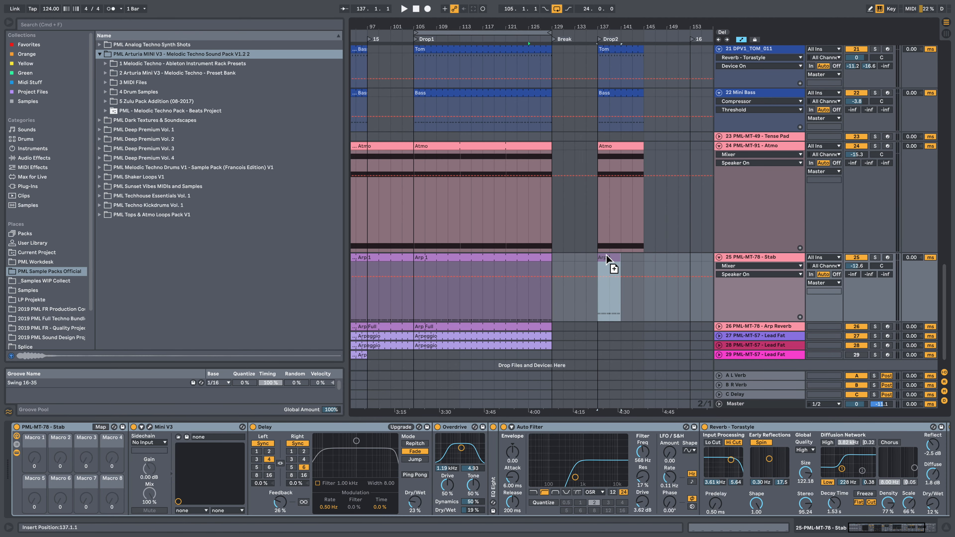
{"action": "left_click", "coordinate": [874, 258]}
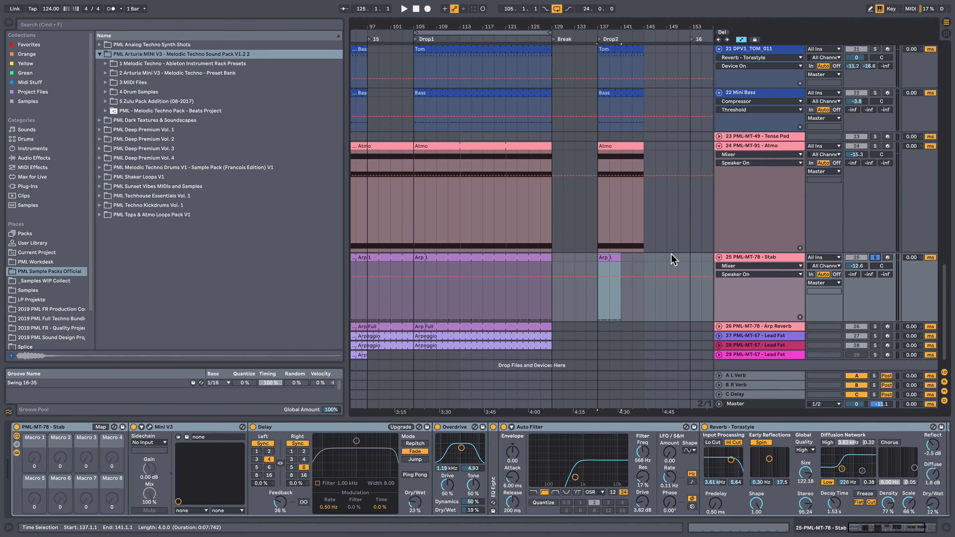
{"action": "left_click_drag", "start_coordinate": [620, 258], "coordinate": [644, 259]}
{"action": "left_click", "coordinate": [875, 258]}
{"action": "scroll", "coordinate": [643, 257], "scroll_direction": "down", "scroll_amount": 1}
{"action": "key", "text": "space"}
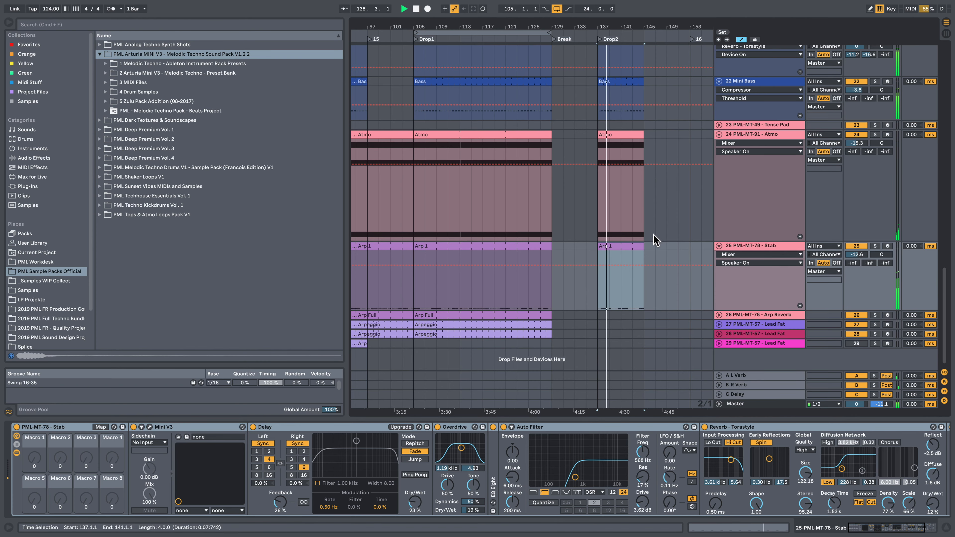
Unfold track 26 Arp Reverb and copy eight bars of its Arp Full clip to bar 137.
{"action": "left_click", "coordinate": [718, 315]}
{"action": "scroll", "coordinate": [564, 307], "scroll_direction": "down", "scroll_amount": 3}
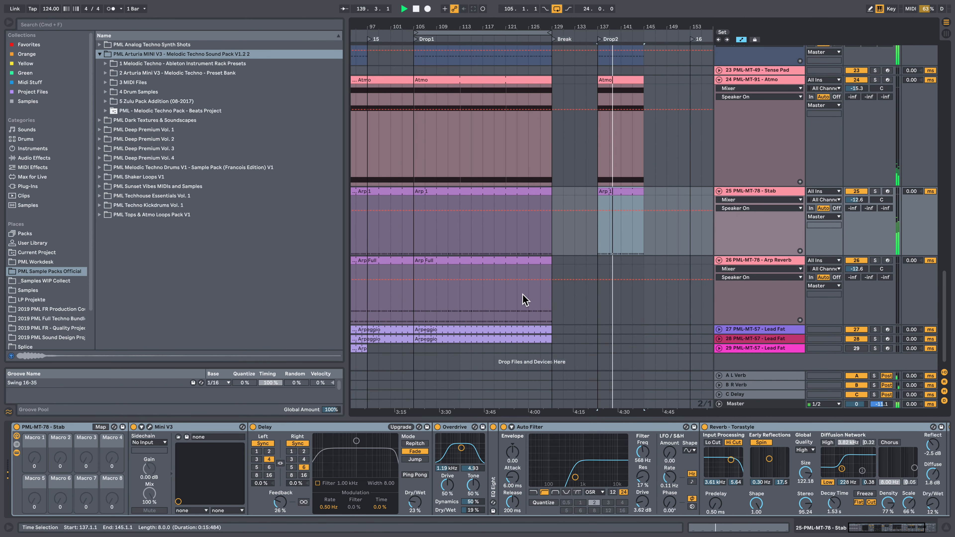
{"action": "left_click_drag", "start_coordinate": [519, 297], "coordinate": [644, 263]}
Solo the Arp Reverb track, audition it and examine its device chain from the start.
{"action": "left_click", "coordinate": [875, 260]}
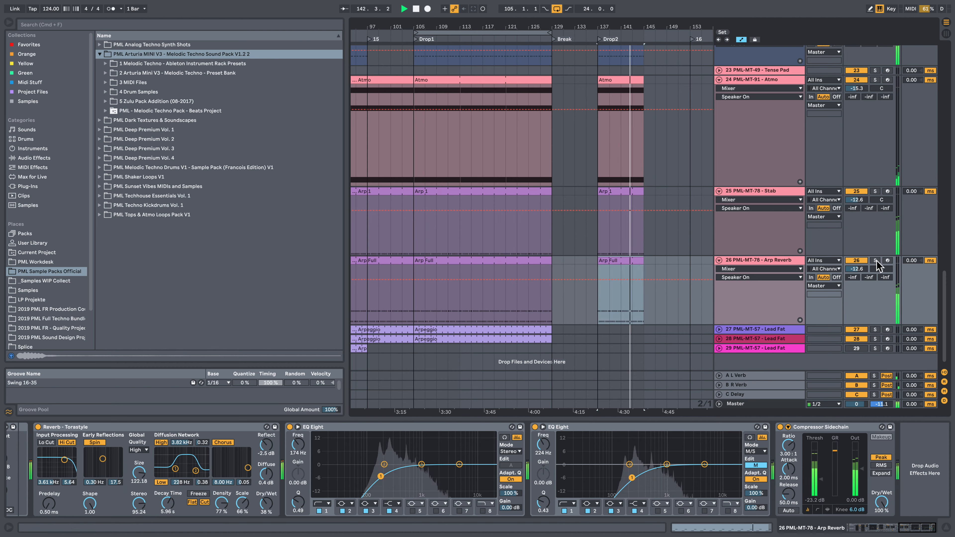
{"action": "left_click", "coordinate": [773, 261]}
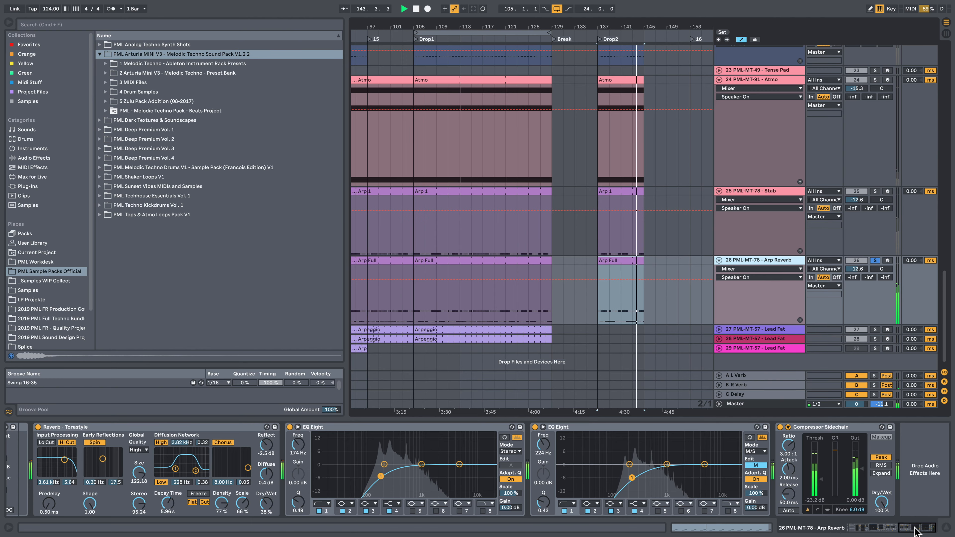
{"action": "left_click_drag", "start_coordinate": [919, 528], "coordinate": [870, 528]}
{"action": "key", "text": "space"}
Examine the Arp Full clip's C3 and F2 notes during playback, return to the track's devices and unsolo Arp Reverb.
{"action": "double_click", "coordinate": [631, 265]}
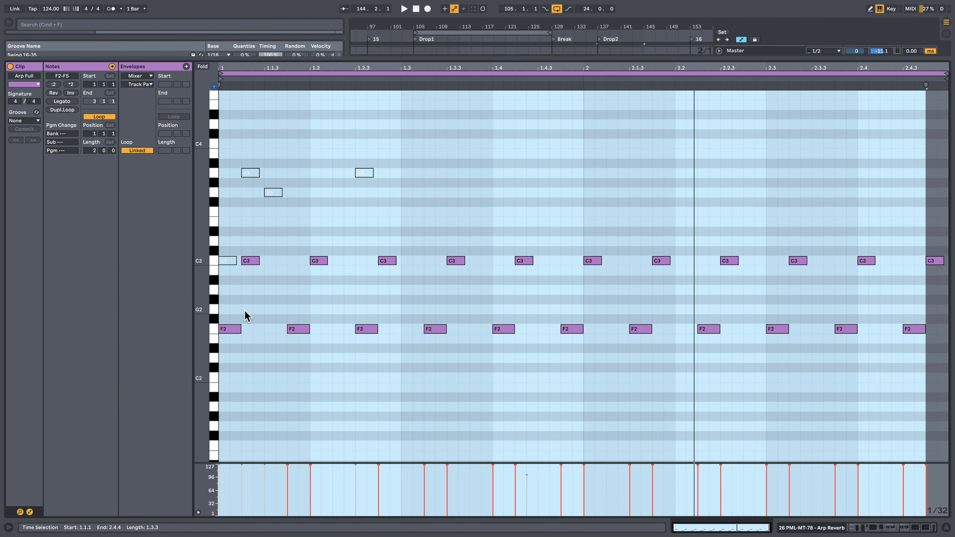
{"action": "key", "text": "space"}
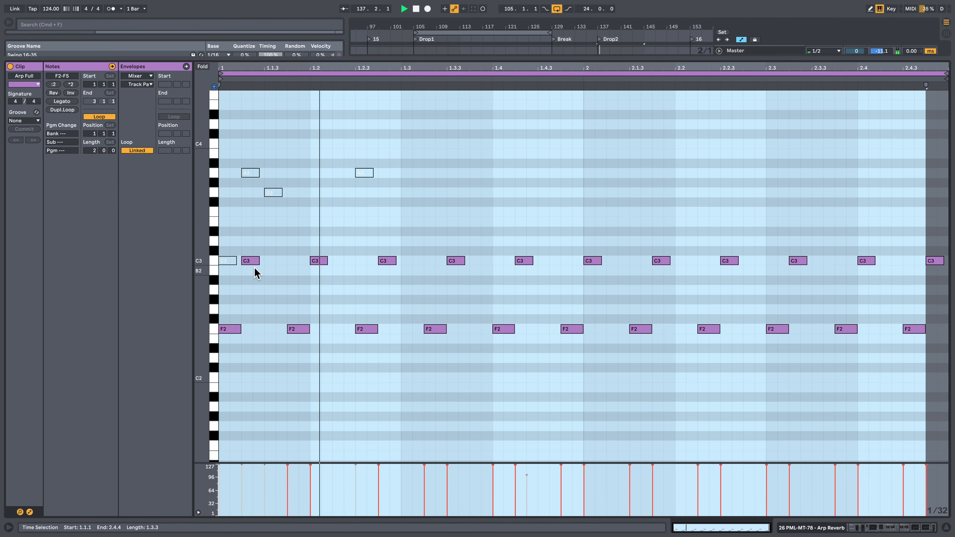
{"action": "left_click", "coordinate": [498, 306]}
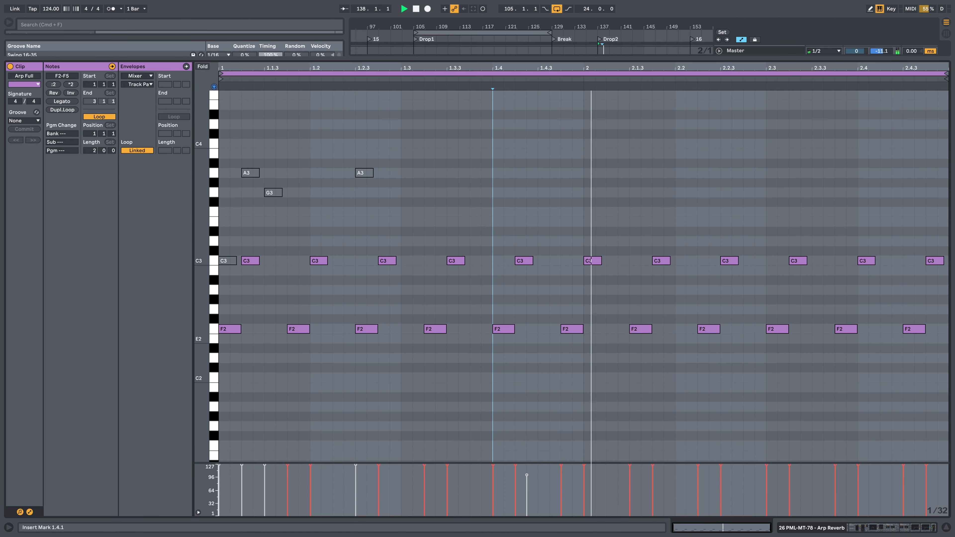
{"action": "left_click", "coordinate": [917, 529]}
{"action": "left_click", "coordinate": [875, 256]}
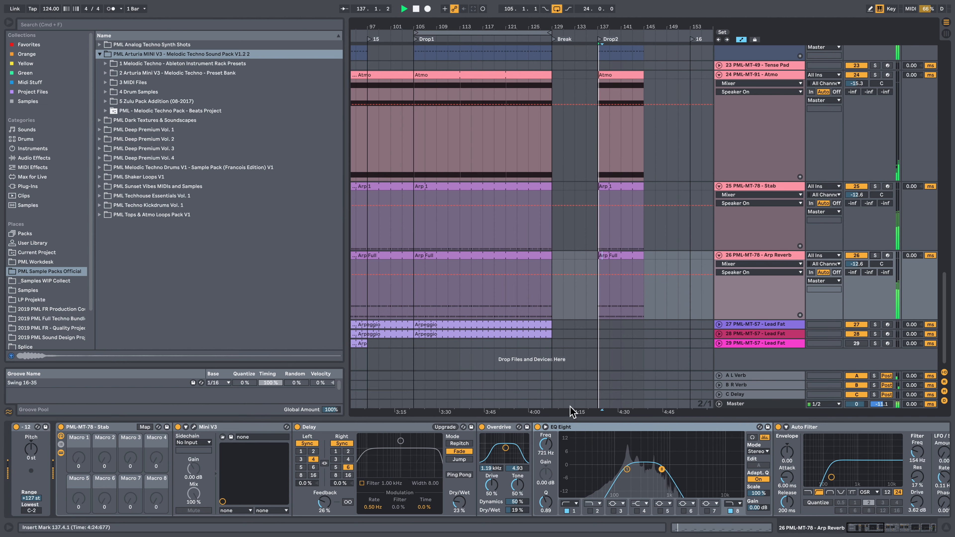
{"action": "key", "text": "space"}
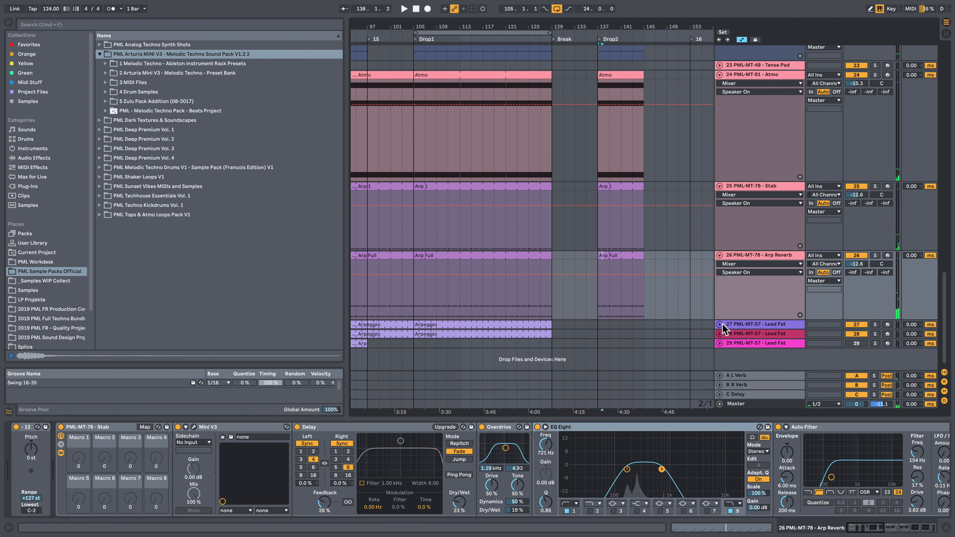
Unfold track 27 Lead Fat, copy eight bars of its Arpeggio clip to bar 137 and audition it in the groove.
{"action": "left_click", "coordinate": [719, 324]}
{"action": "scroll", "coordinate": [518, 322], "scroll_direction": "down", "scroll_amount": 2}
{"action": "left_click_drag", "start_coordinate": [517, 305], "coordinate": [644, 294]}
{"action": "key", "text": "space"}
{"action": "scroll", "coordinate": [646, 298], "scroll_direction": "down", "scroll_amount": 2}
{"action": "key", "text": "space"}
Copy eight bars of the Arpeggio clip on track 28 Lead Fat to bar 137 and solo that track.
{"action": "left_click_drag", "start_coordinate": [564, 335], "coordinate": [608, 334]}
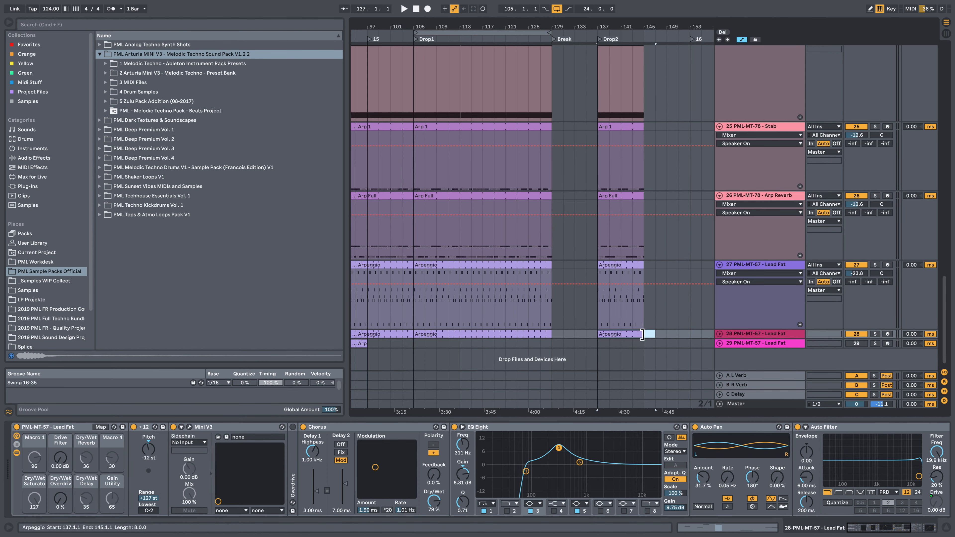
{"action": "left_click", "coordinate": [876, 334]}
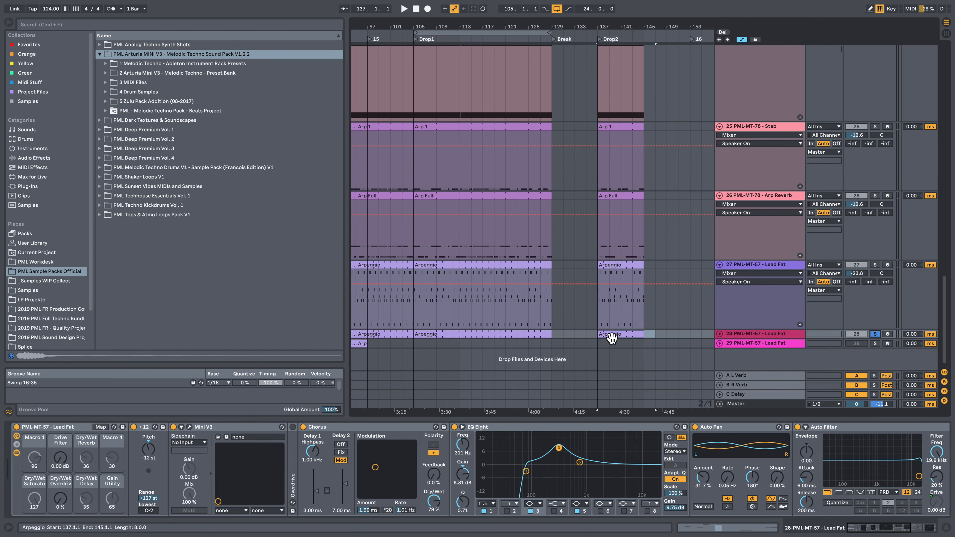
Examine the notes of track 28's Arpeggio clip at Drop2 during playback and go back to its device chain.
{"action": "double_click", "coordinate": [613, 337]}
{"action": "key", "text": "space"}
{"action": "left_click", "coordinate": [514, 340]}
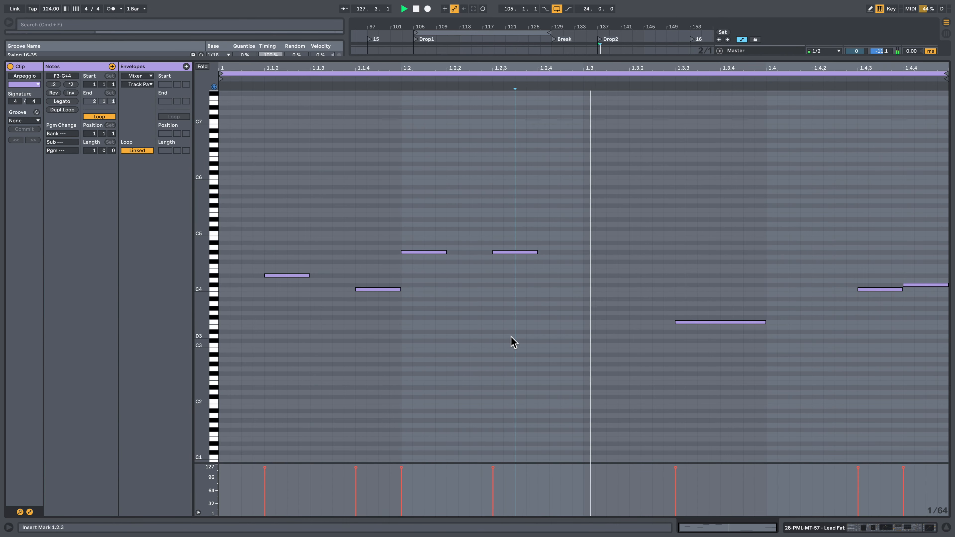
{"action": "left_click_drag", "start_coordinate": [203, 318], "coordinate": [254, 318]}
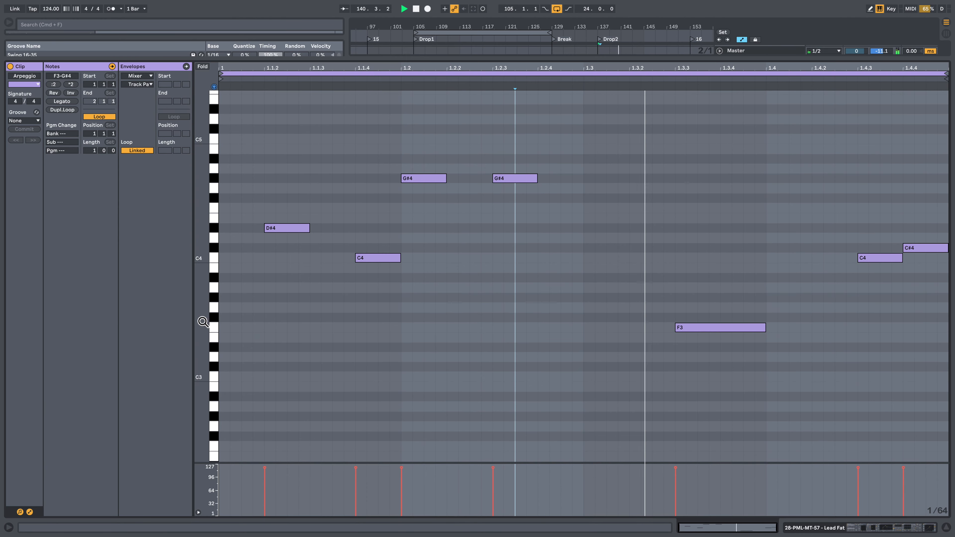
{"action": "left_click", "coordinate": [868, 528]}
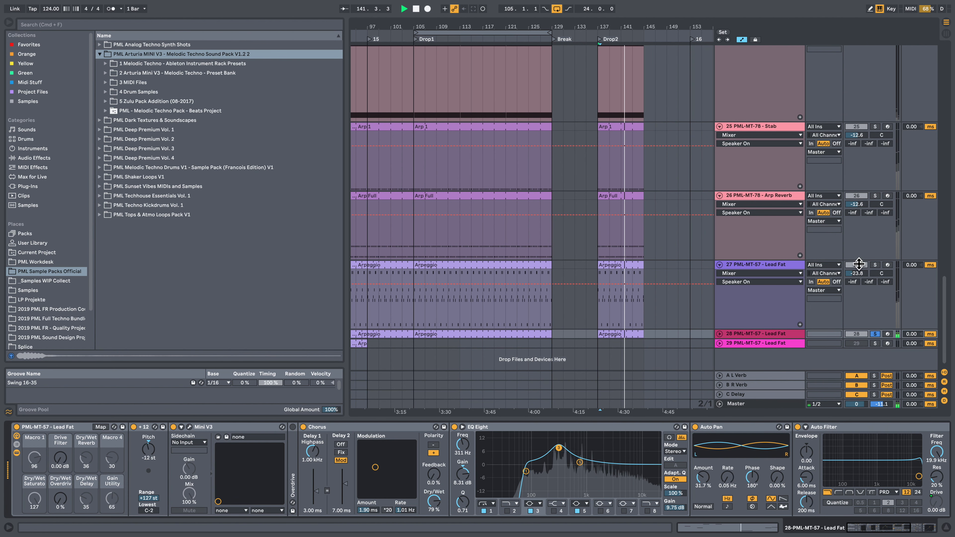
{"action": "key", "text": "space"}
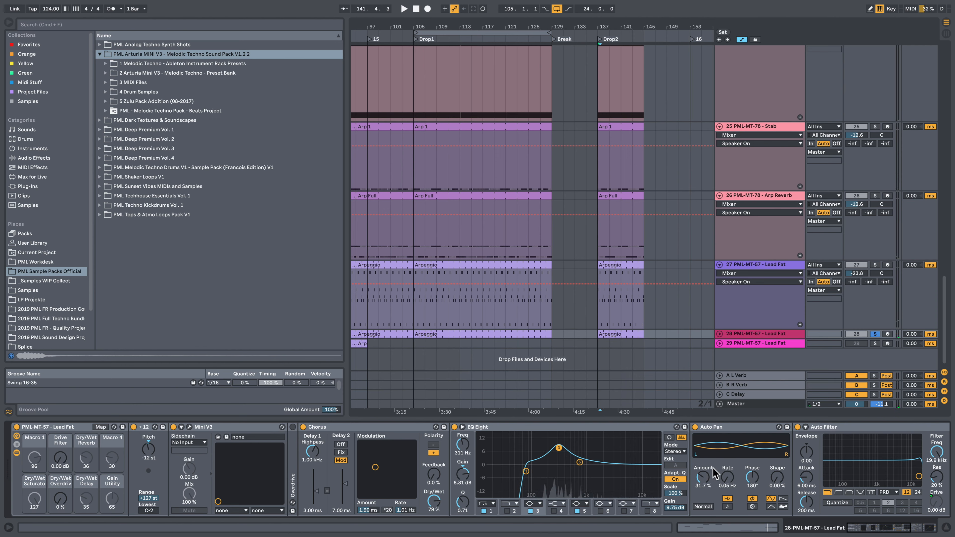
Solo track 27 Lead Fat alone, audition its arpeggio and examine its device chain from the start.
{"action": "left_click", "coordinate": [875, 265]}
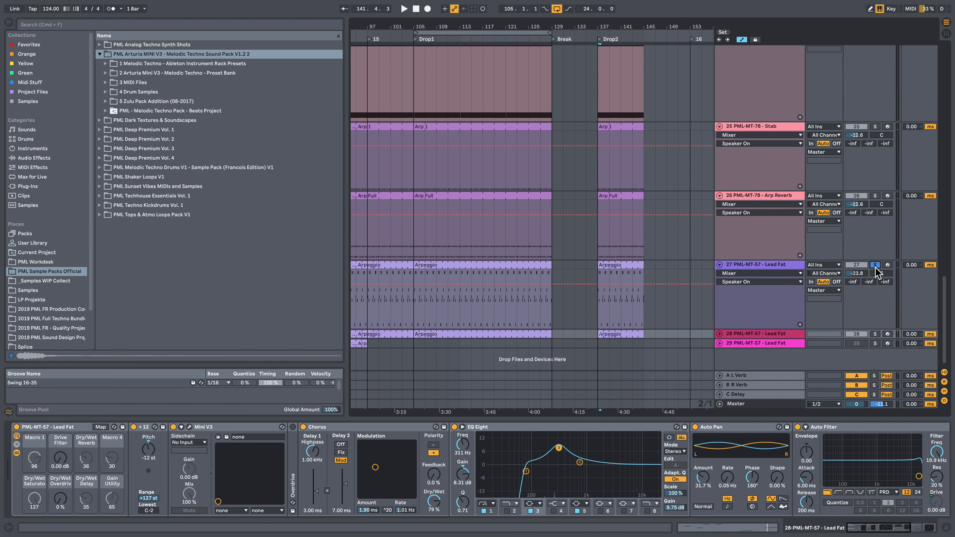
{"action": "left_click", "coordinate": [745, 265]}
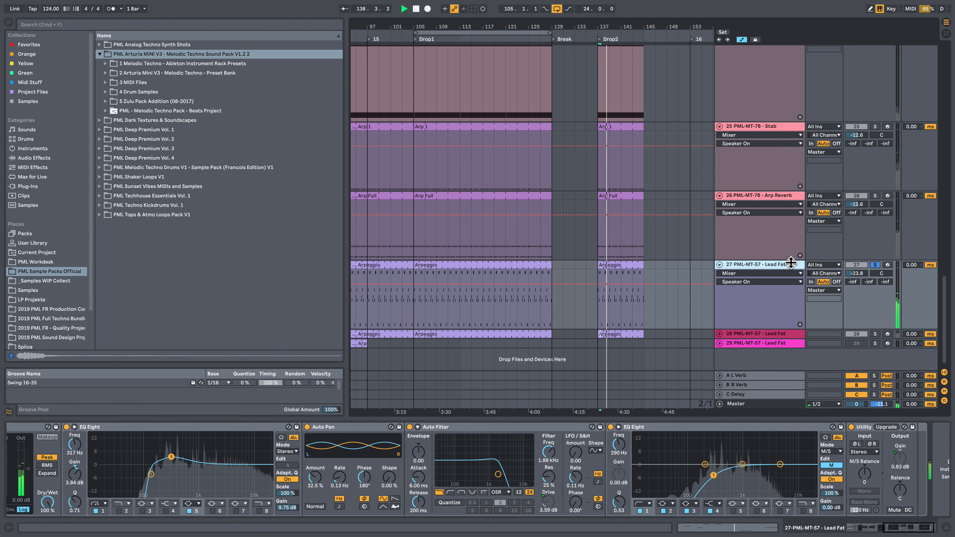
{"action": "scroll", "coordinate": [771, 458], "scroll_direction": "left", "scroll_amount": 10}
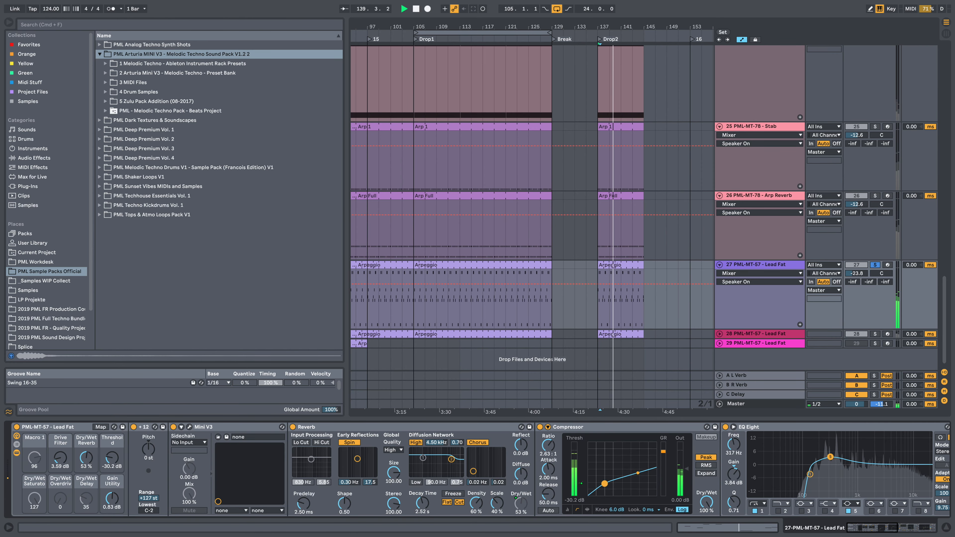
Audition tracks 28 Lead Fat, 26 Arp Reverb and 25 Stab soloed together with track 27, and unsolo them to hear the full groove.
{"action": "left_click", "coordinate": [875, 334]}
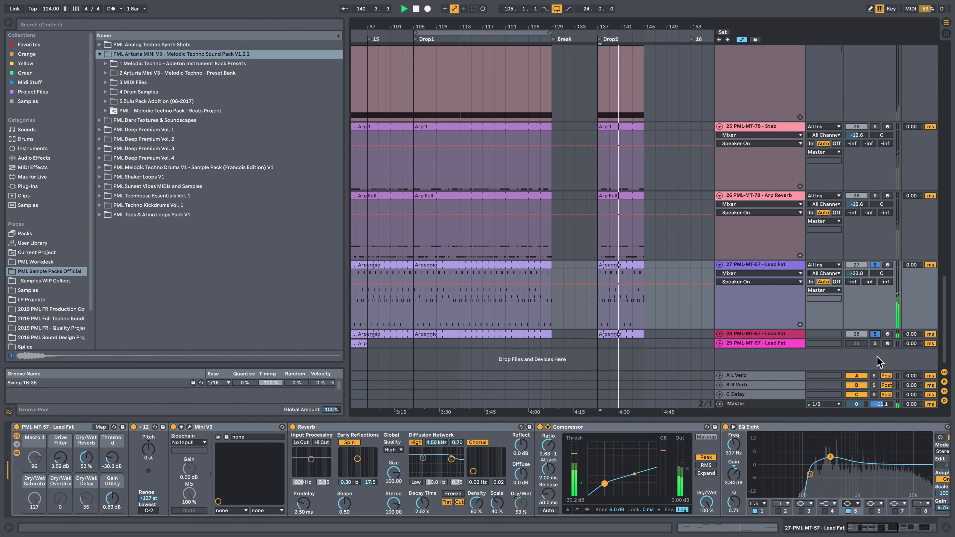
{"action": "left_click", "coordinate": [875, 196]}
{"action": "left_click", "coordinate": [875, 126]}
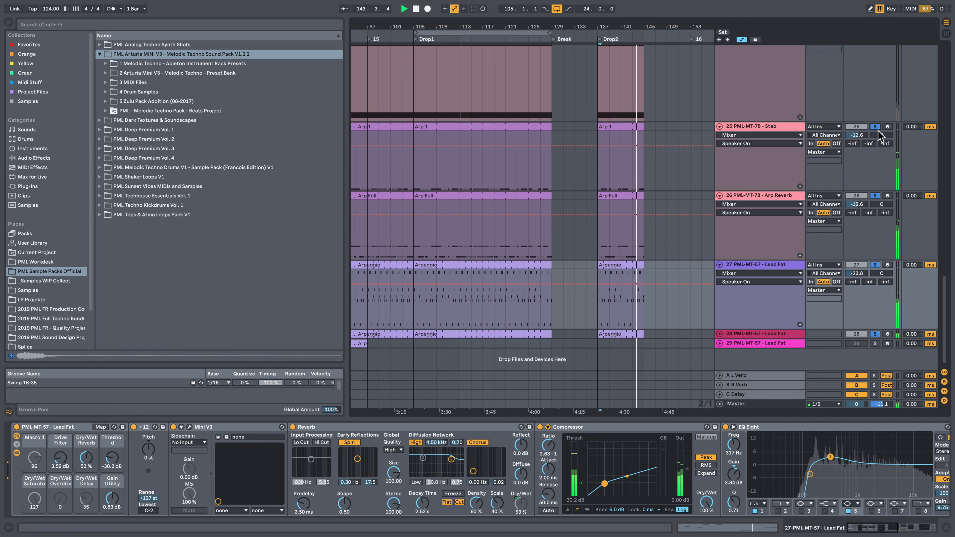
{"action": "left_click", "coordinate": [875, 127]}
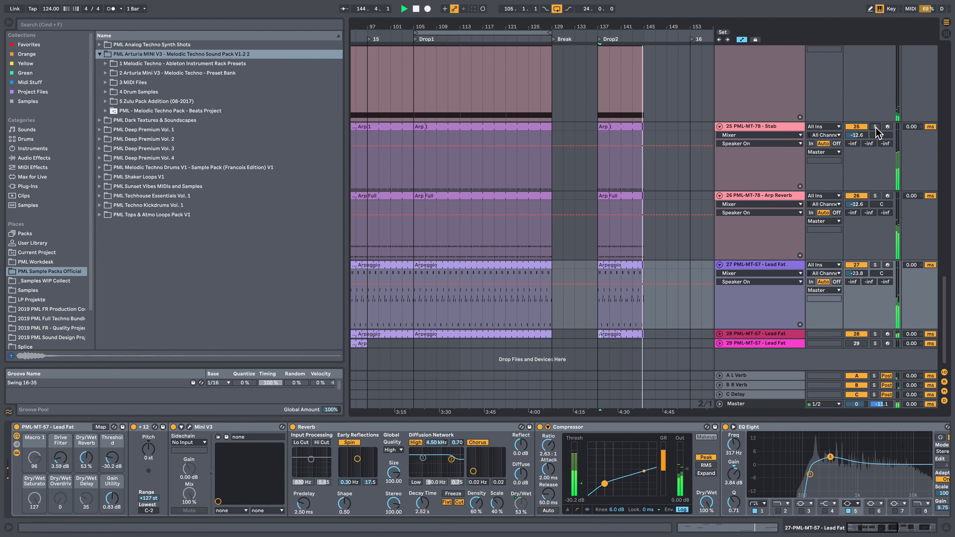
{"action": "scroll", "coordinate": [767, 171], "scroll_direction": "up", "scroll_amount": 15}
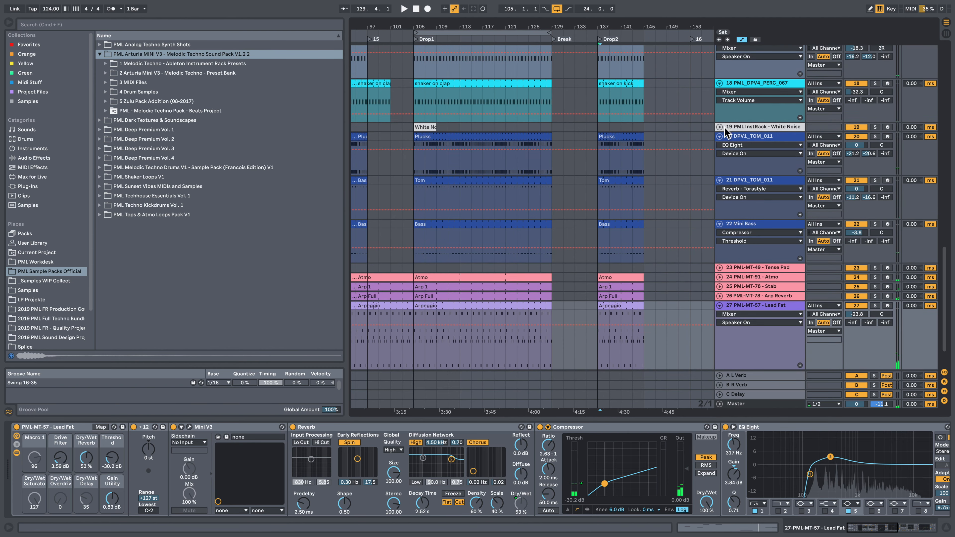
Collapse all tracks in the arrangement and audition the full groove from bar 137 at Drop2.
{"action": "scroll", "coordinate": [731, 218], "scroll_direction": "up", "scroll_amount": 5}
{"action": "left_click", "coordinate": [719, 252], "text": "alt"}
{"action": "left_click", "coordinate": [603, 128]}
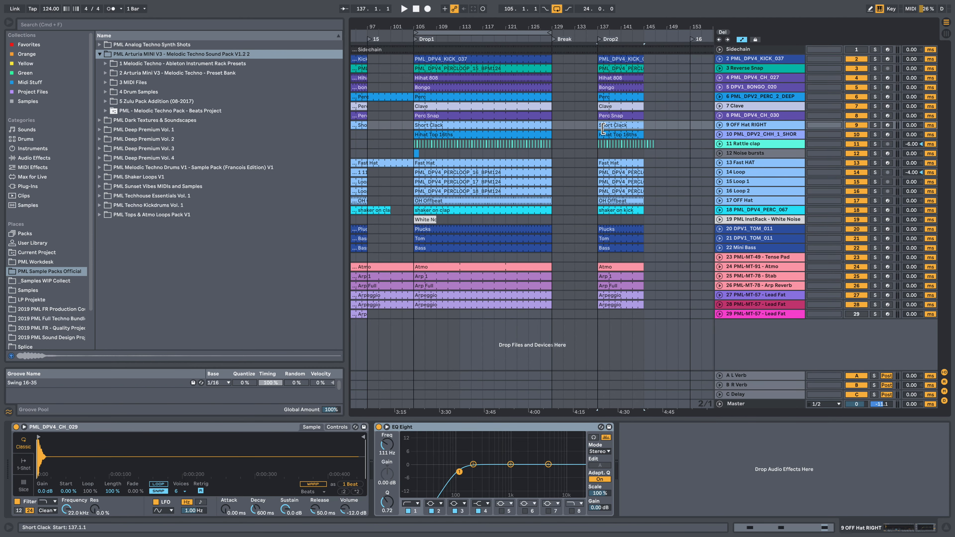
{"action": "key", "text": "space"}
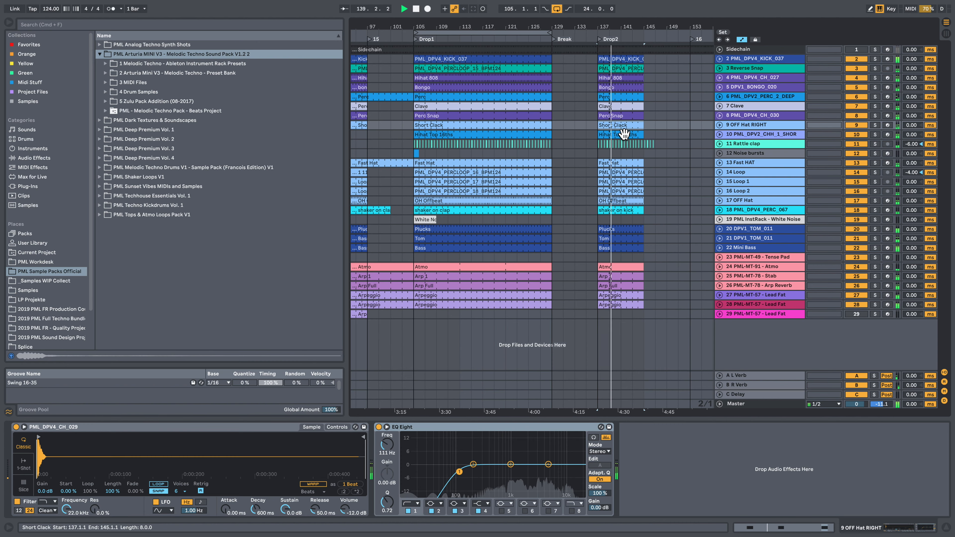
{"action": "key", "text": "space"}
Unfold the Masterchain rack on the Master track and examine its devices while Drop2 plays.
{"action": "left_click", "coordinate": [735, 404]}
{"action": "left_click", "coordinate": [139, 432]}
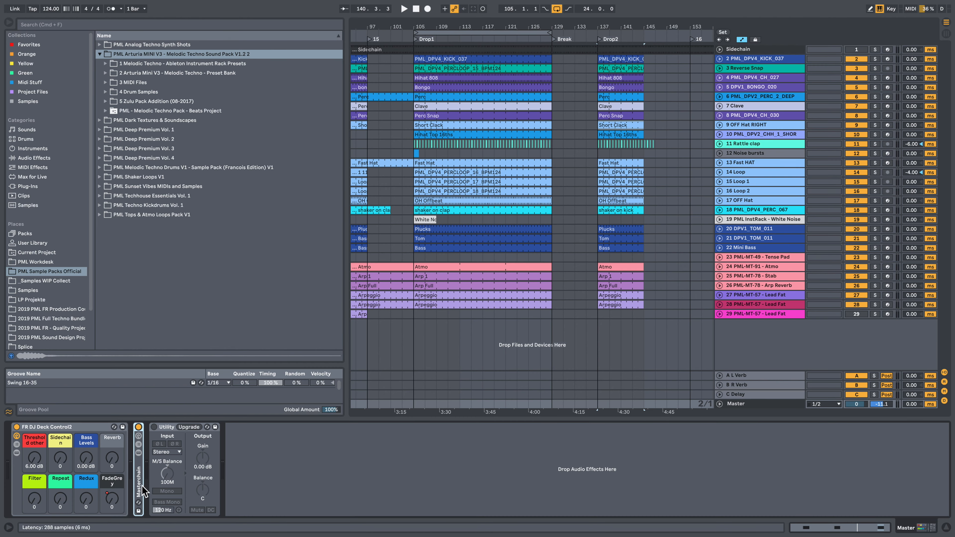
{"action": "double_click", "coordinate": [142, 486]}
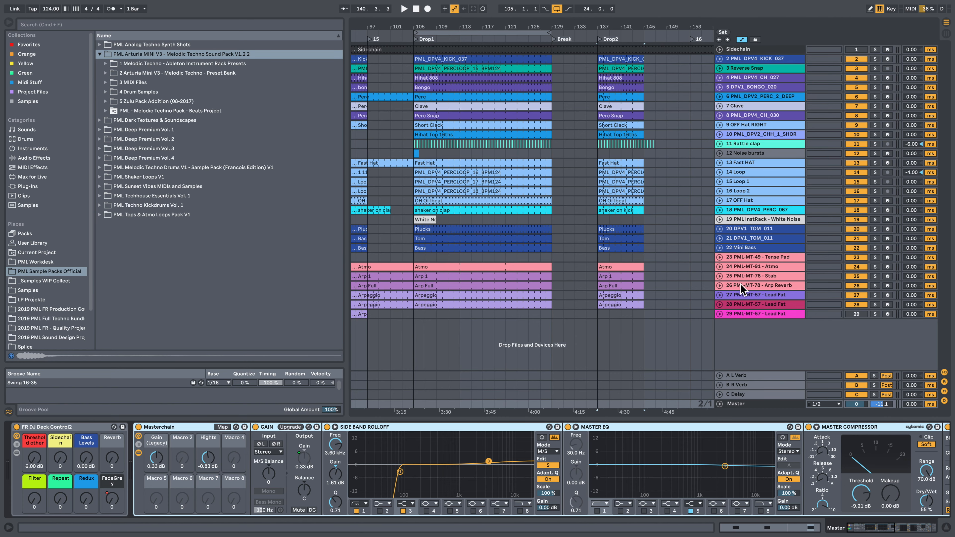
{"action": "key", "text": "space"}
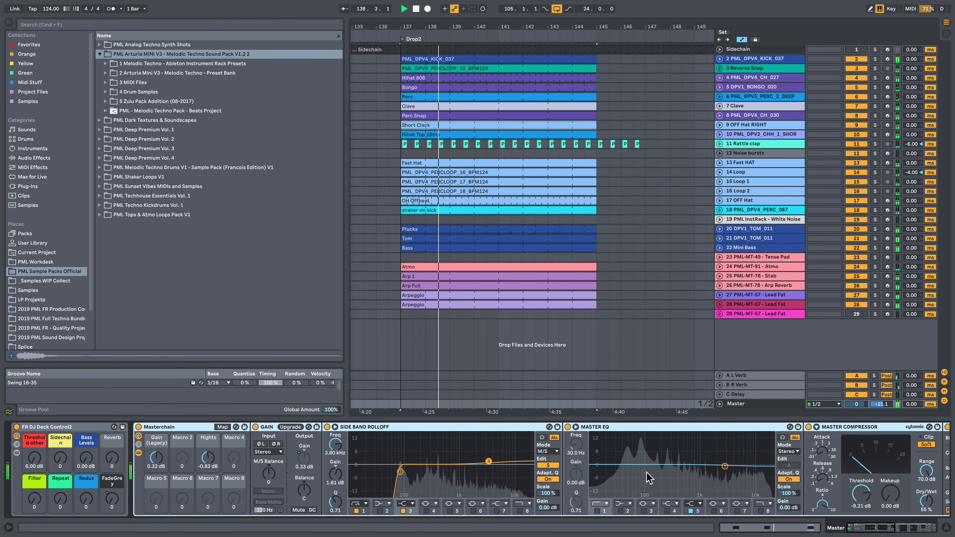
{"action": "left_click", "coordinate": [870, 532]}
{"action": "mouse_move", "coordinate": [870, 531]}
{"action": "left_mouse_down"}
{"action": "mouse_move", "coordinate": [883, 532]}
{"action": "mouse_move", "coordinate": [865, 531]}
{"action": "left_mouse_up"}
Hide the device chain view, listen to the rest of the Drop2 groove and stop playback.
{"action": "left_click", "coordinate": [946, 527]}
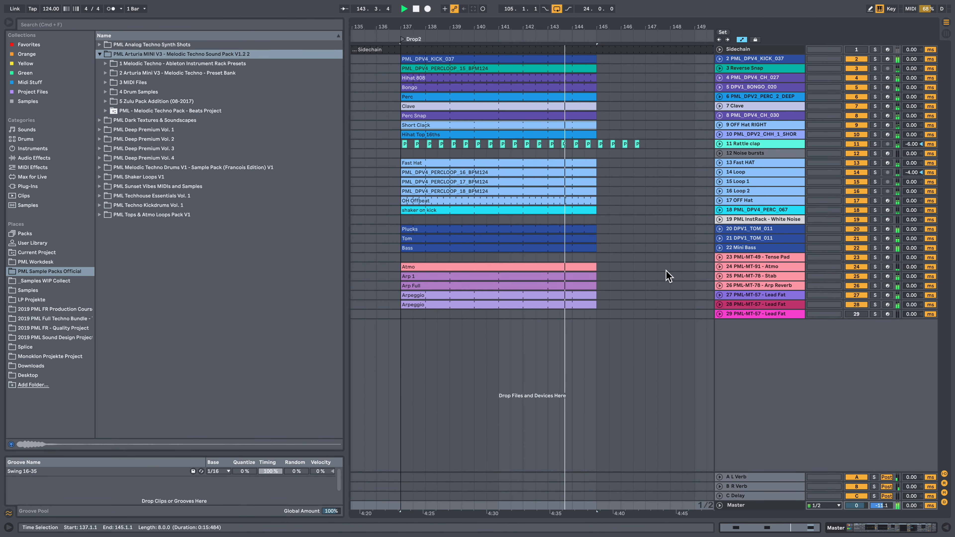
{"action": "key", "text": "space"}
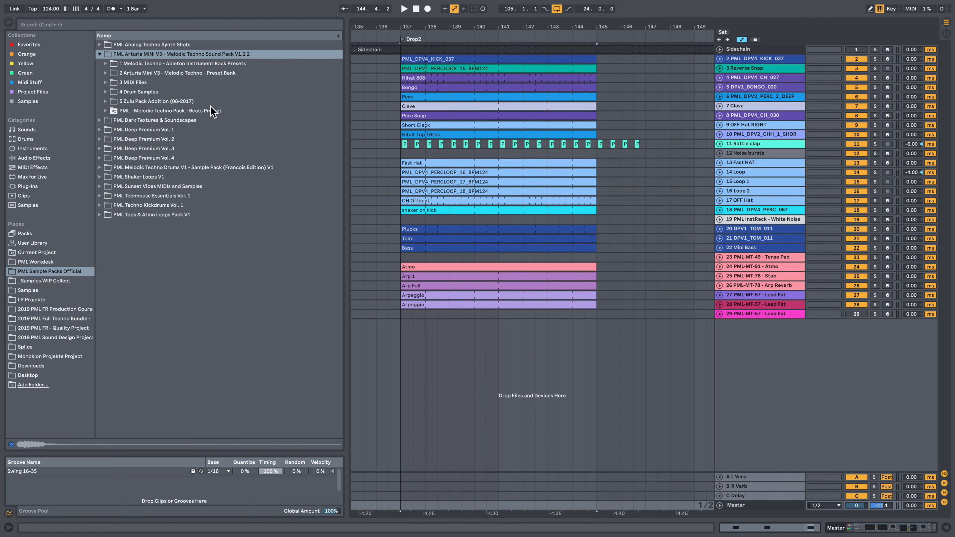
{"action": "left_click", "coordinate": [213, 328]}
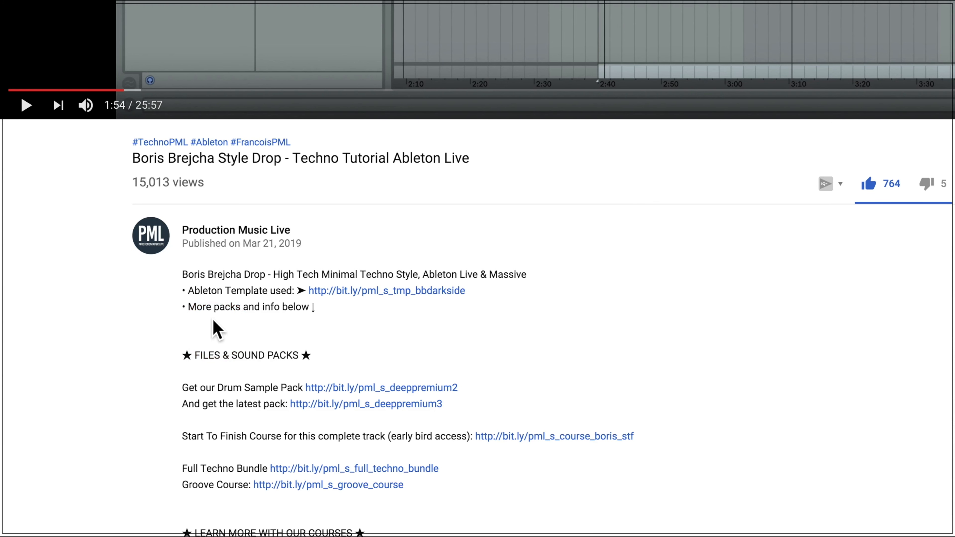